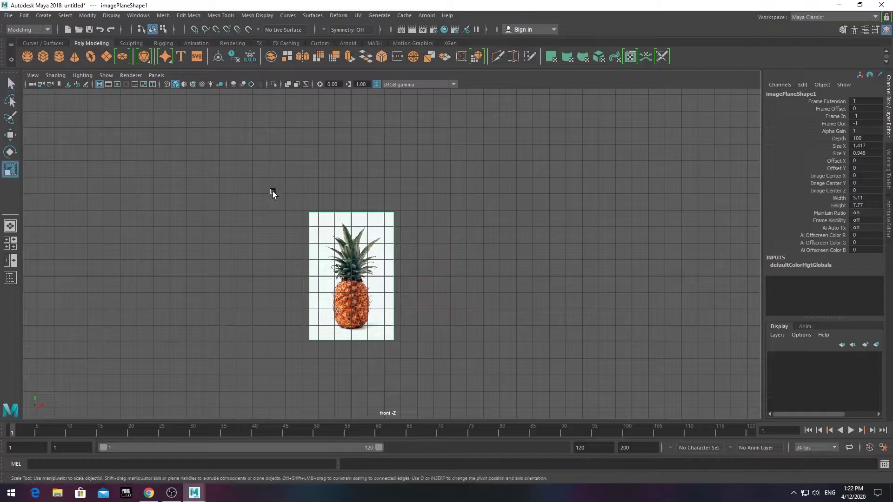
# Enlarge the pineapple reference image and raise it above the ground grid
pyautogui.moveTo(347, 291); pyautogui.dragTo(459, 299)
pyautogui.press('w')
pyautogui.hotkey('ctrl', 'z')
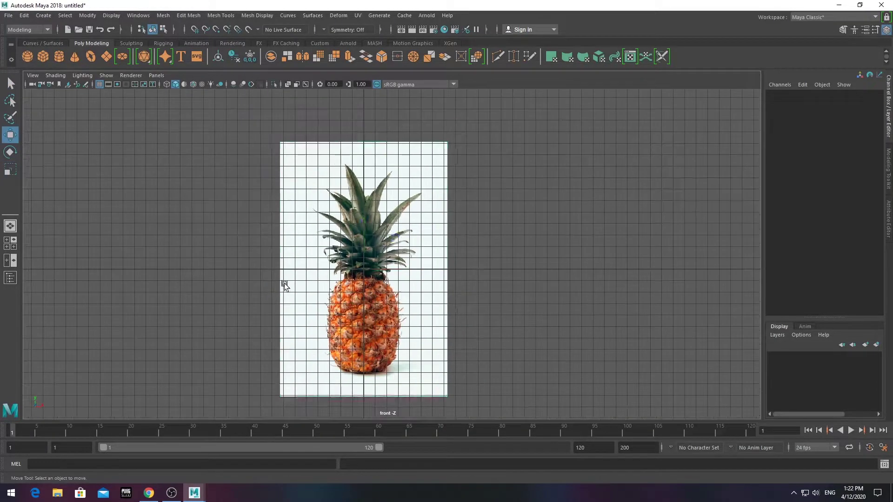
pyautogui.click(285, 283)
pyautogui.moveTo(363, 268); pyautogui.dragTo(357, 183)
pyautogui.scroll(5, 409, 304)
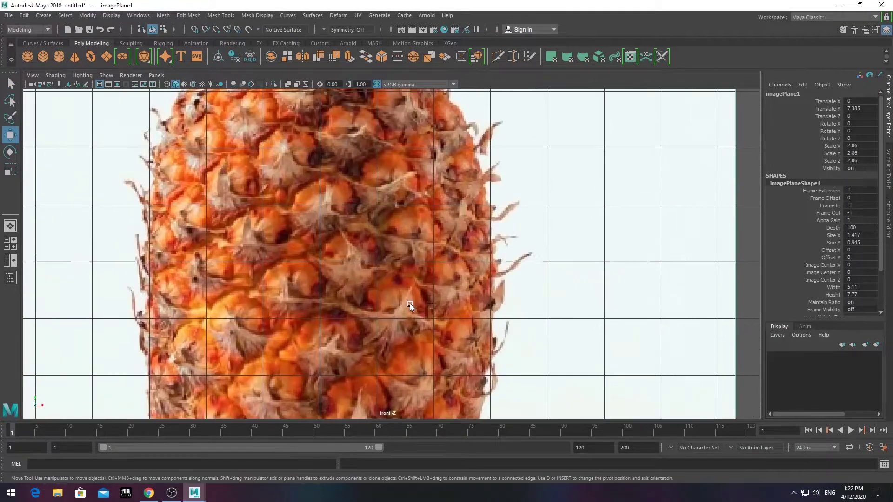
pyautogui.scroll(-3, 549, 226)
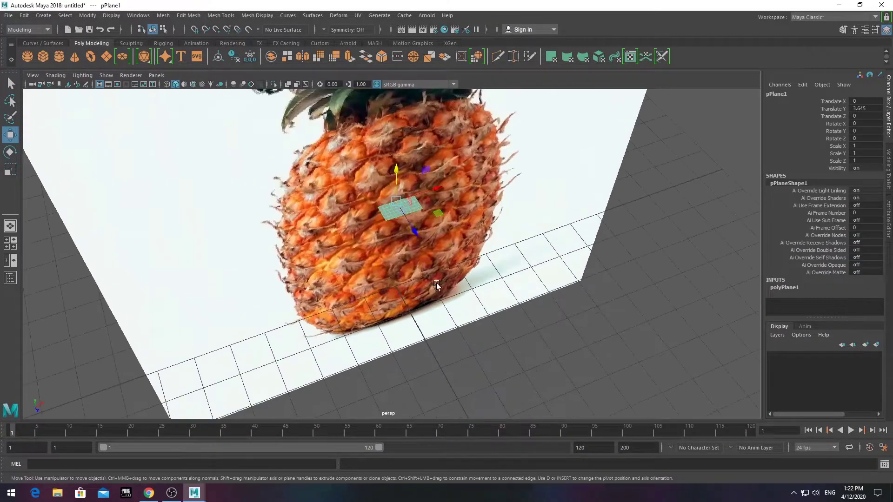
pyautogui.scroll(6, 436, 282)
# Give the new plane 5×5 subdivisions and rotate it about -92 on X to face the image
pyautogui.click(784, 287)
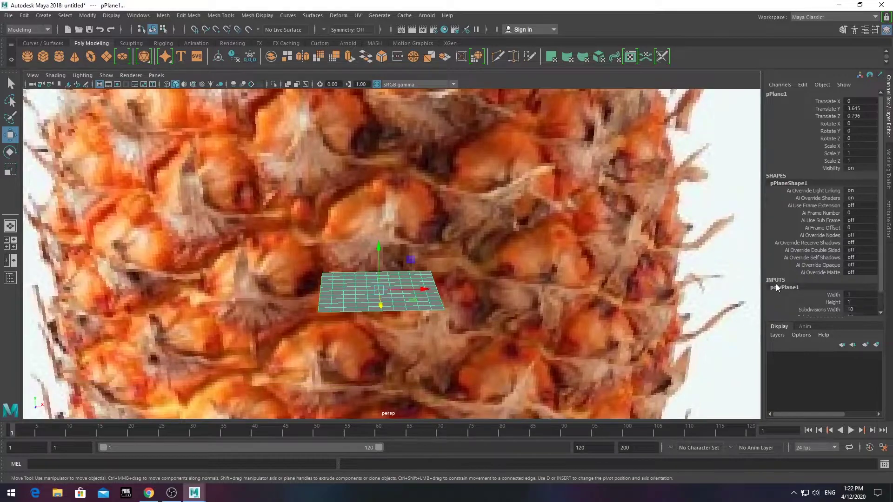
pyautogui.click(819, 289)
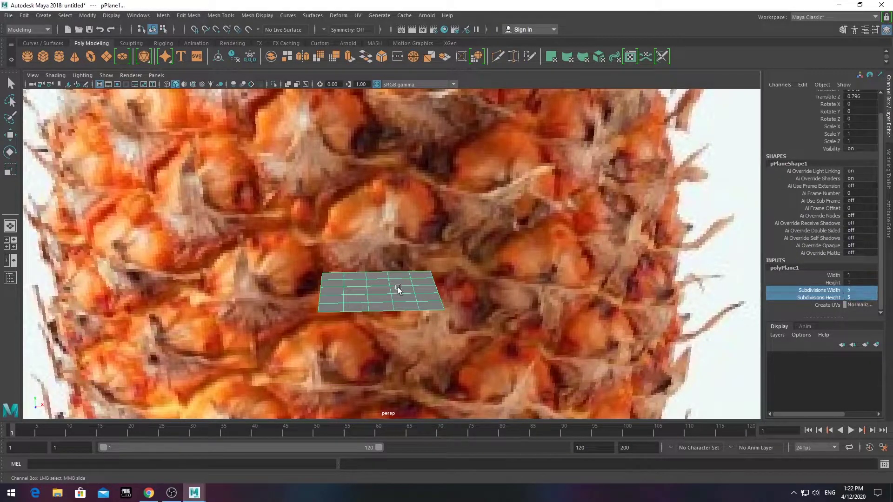
pyautogui.press('e')
pyautogui.moveTo(398, 289); pyautogui.dragTo(380, 246)
pyautogui.click(83, 75)
pyautogui.click(104, 142)
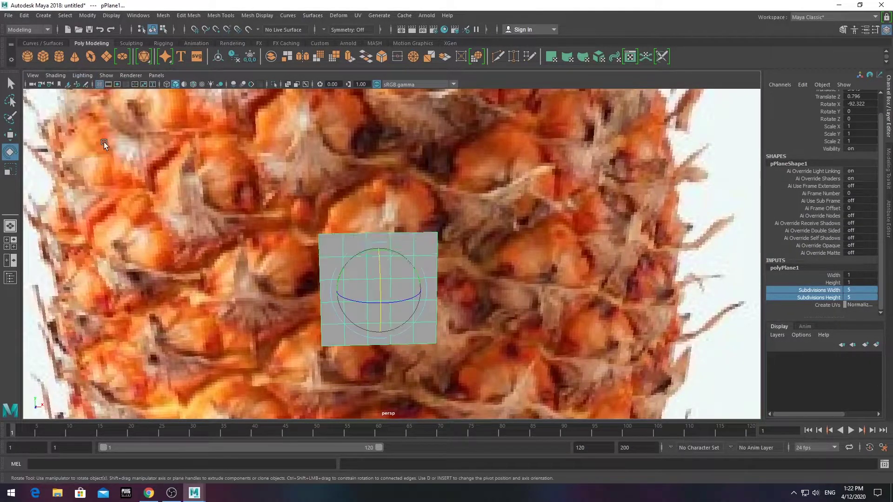
pyautogui.click(223, 358)
# Zoom in and select a row of the plane's vertices for scaling
pyautogui.scroll(5, 426, 319)
pyautogui.scroll(3, 373, 289)
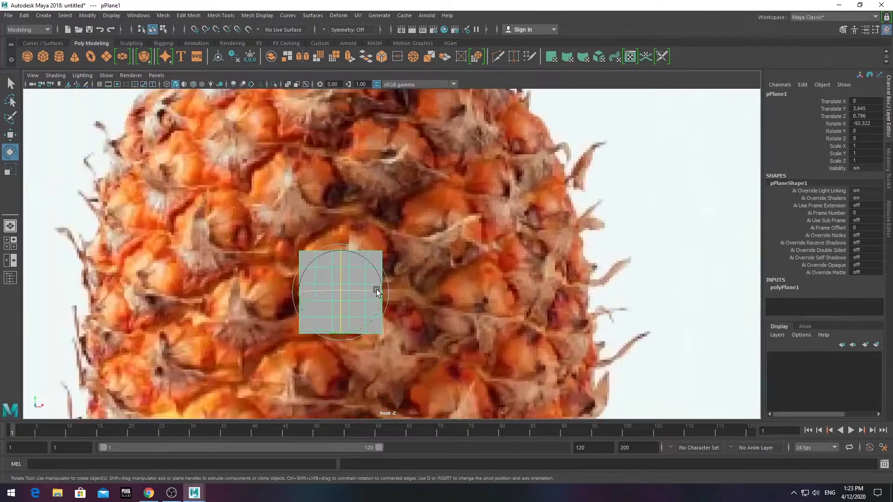
pyautogui.scroll(3, 325, 279)
pyautogui.rightClick(283, 237)
pyautogui.moveTo(216, 232); pyautogui.dragTo(347, 254)
pyautogui.press('r')
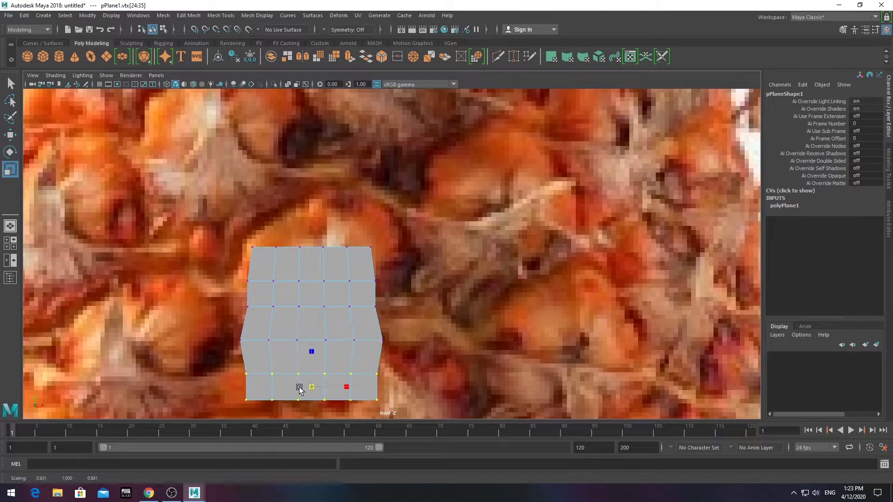
# Narrow the selected vertex row, raise the plane over the pineapple, and show it as wireframe
pyautogui.moveTo(313, 261); pyautogui.dragTo(303, 242, button='right')
pyautogui.press('w')
pyautogui.moveTo(321, 288); pyautogui.dragTo(318, 223)
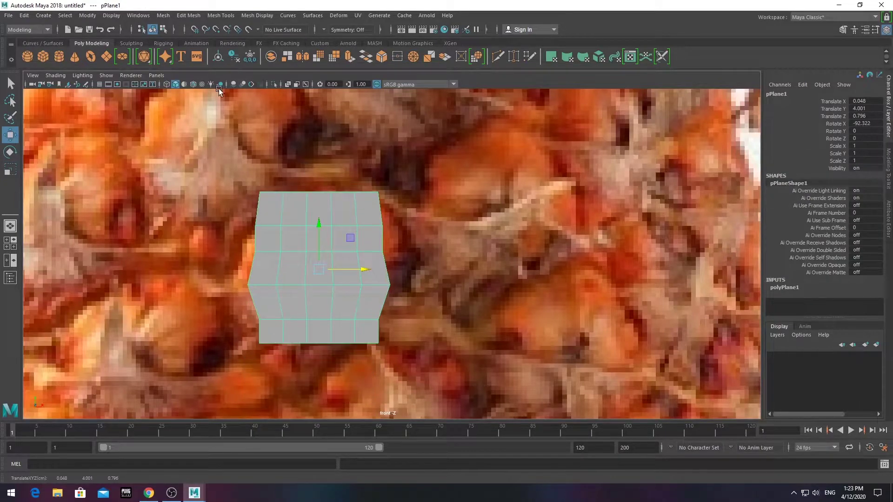
pyautogui.press('4')
pyautogui.press('space')
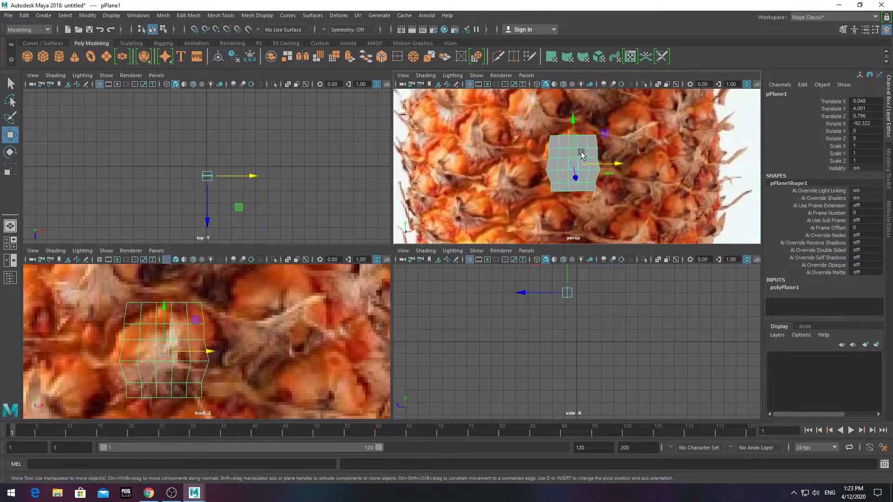
pyautogui.moveTo(581, 154); pyautogui.dragTo(493, 171, button='right')
pyautogui.press('space')
# Move the edge vertices into a round outline and pull them back to curve the plane
pyautogui.click(390, 176)
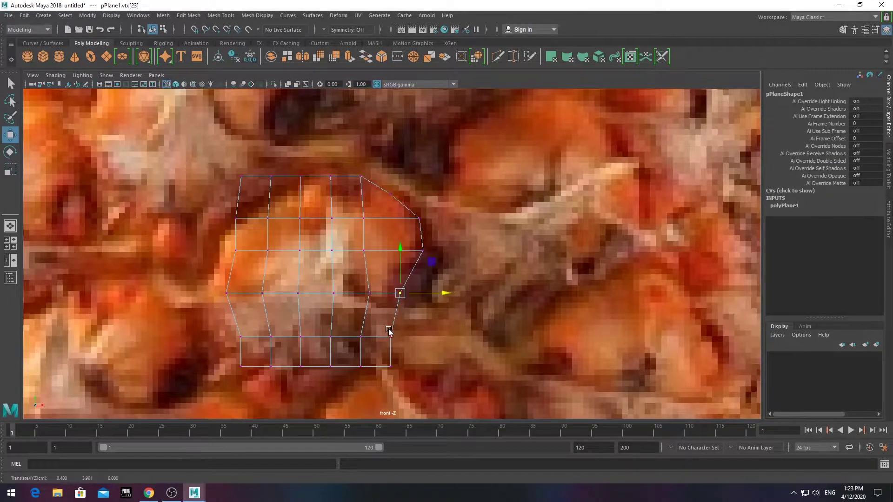
pyautogui.moveTo(359, 225); pyautogui.dragTo(237, 346, button='right')
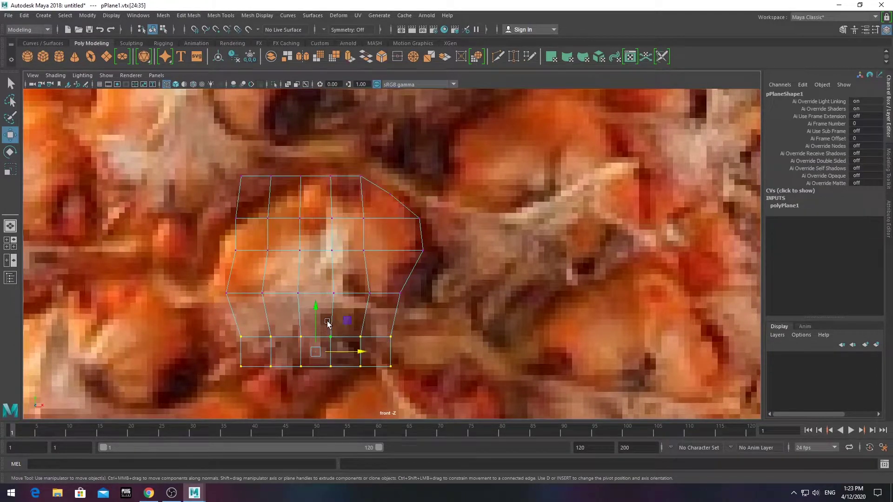
pyautogui.moveTo(327, 323); pyautogui.dragTo(320, 292)
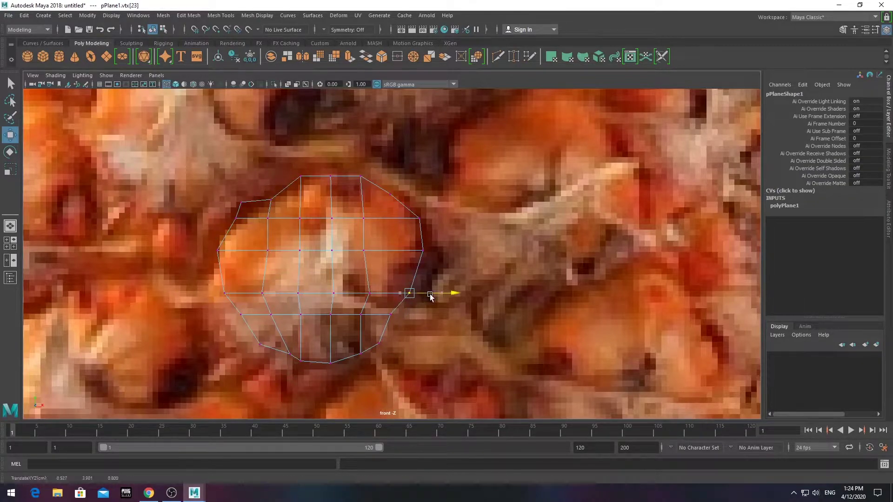
pyautogui.moveTo(420, 320)
pyautogui.keyDown('alt'); pyautogui.mouseDown()
pyautogui.moveTo(419, 229)
pyautogui.moveTo(411, 274)
pyautogui.moveTo(333, 239)
pyautogui.mouseUp(); pyautogui.keyUp('alt')
pyautogui.moveTo(333, 238); pyautogui.dragTo(306, 208, button='right')
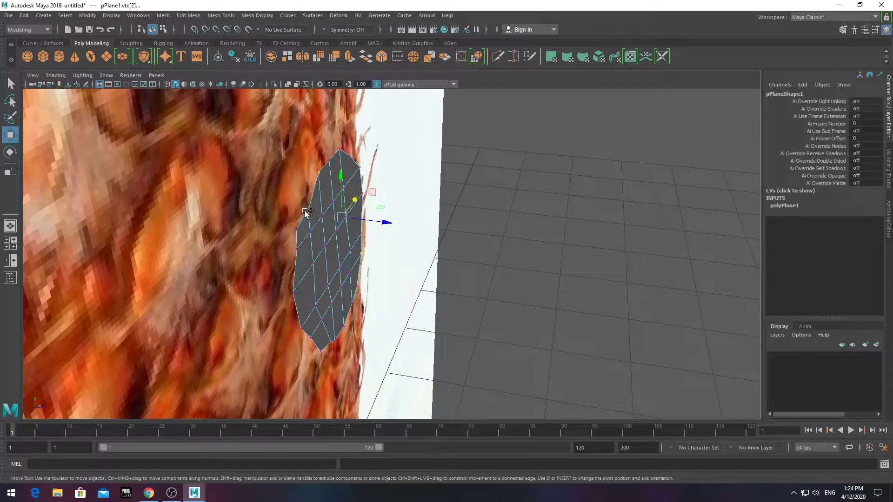
pyautogui.moveTo(368, 258); pyautogui.dragTo(348, 261)
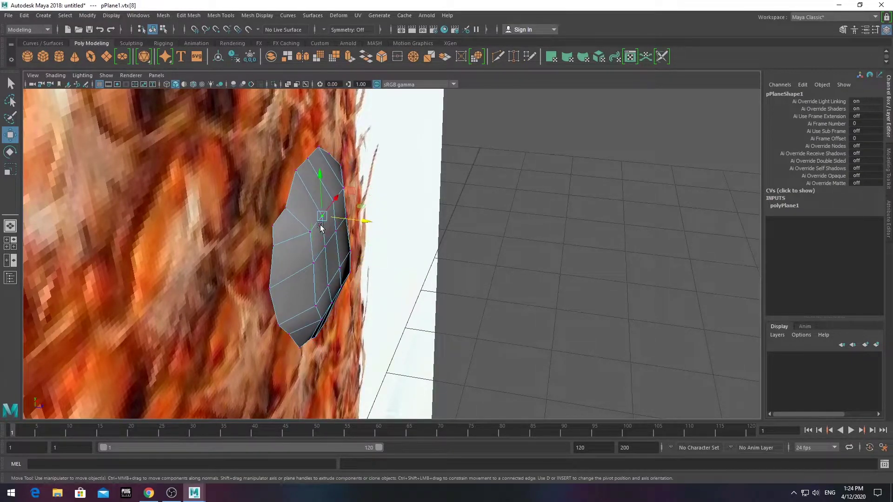
pyautogui.moveTo(312, 233)
pyautogui.keyDown('alt'); pyautogui.mouseDown()
pyautogui.moveTo(346, 291)
pyautogui.moveTo(279, 224)
pyautogui.mouseUp(); pyautogui.keyUp('alt')
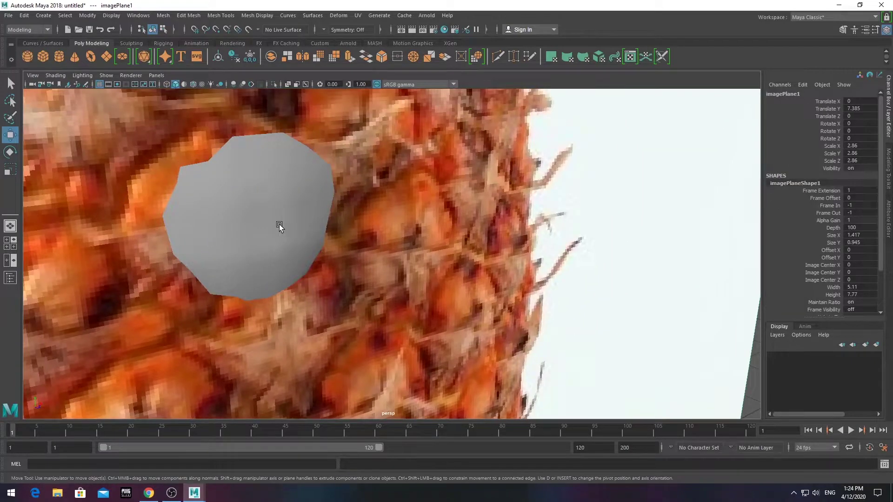
# Adjust the patch's vertices in perspective to shape its dome, including its top vertex
pyautogui.rightClick(247, 202)
pyautogui.moveTo(177, 171); pyautogui.dragTo(223, 203)
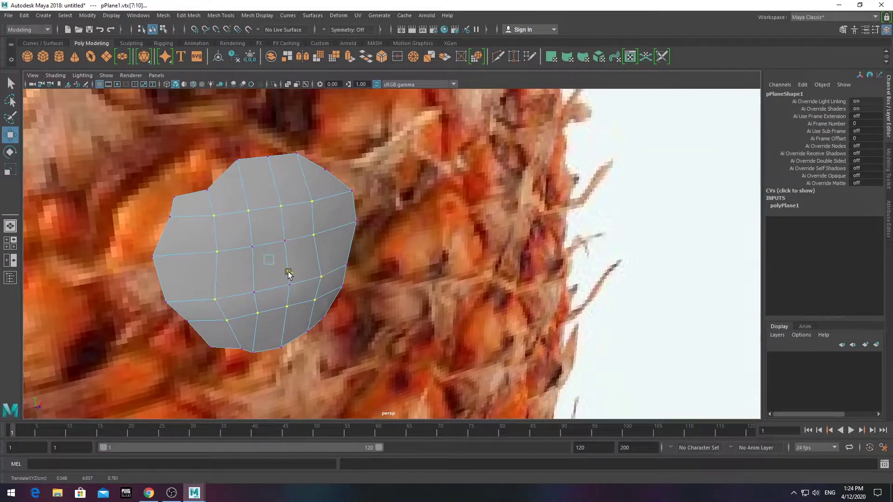
pyautogui.moveTo(288, 274)
pyautogui.keyDown('alt'); pyautogui.mouseDown()
pyautogui.moveTo(322, 297)
pyautogui.moveTo(349, 283)
pyautogui.mouseUp(); pyautogui.keyUp('alt')
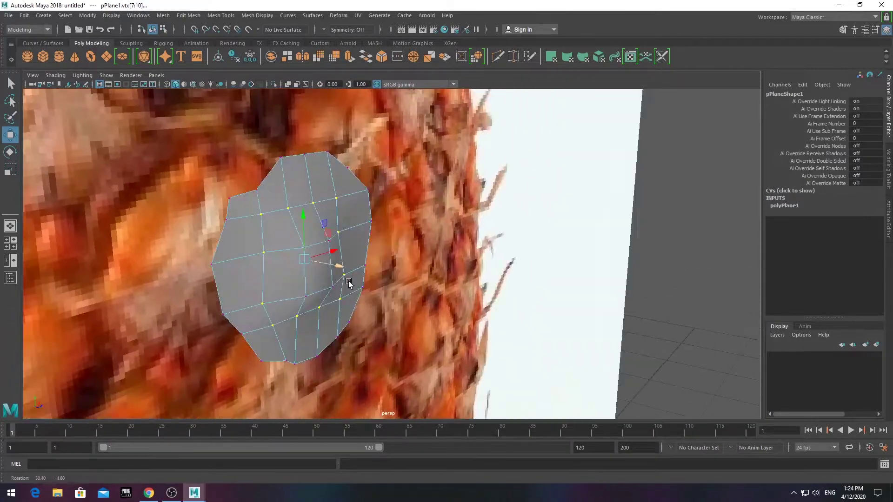
pyautogui.scroll(3, 349, 283)
pyautogui.click(275, 151)
pyautogui.press('F8')
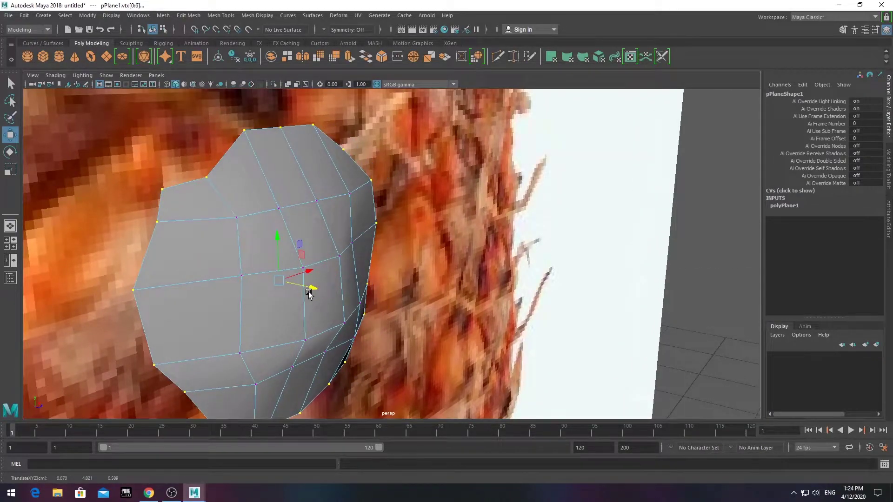
pyautogui.press('r')
pyautogui.scroll(-2, 295, 251)
pyautogui.scroll(-2, 506, 270)
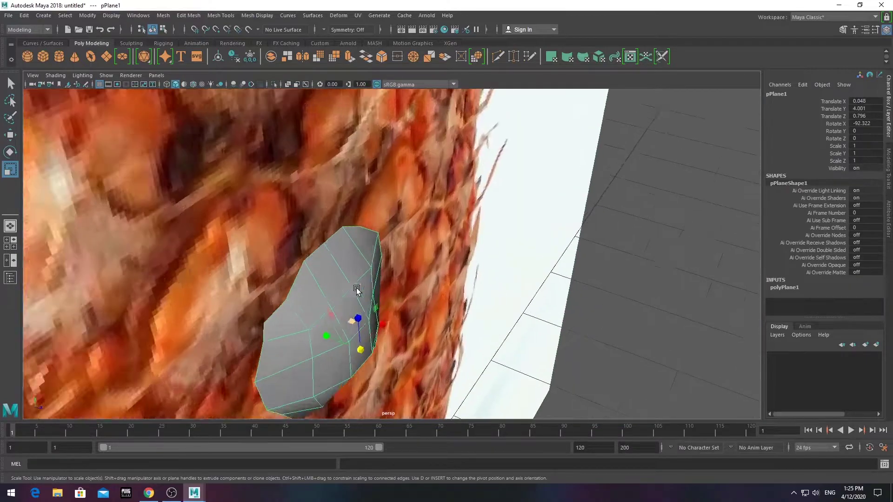
pyautogui.keyDown('alt'); pyautogui.moveTo(507, 270); pyautogui.dragTo(359, 295); pyautogui.keyUp('alt')
pyautogui.scroll(-3, 696, 374)
pyautogui.scroll(5, 295, 300)
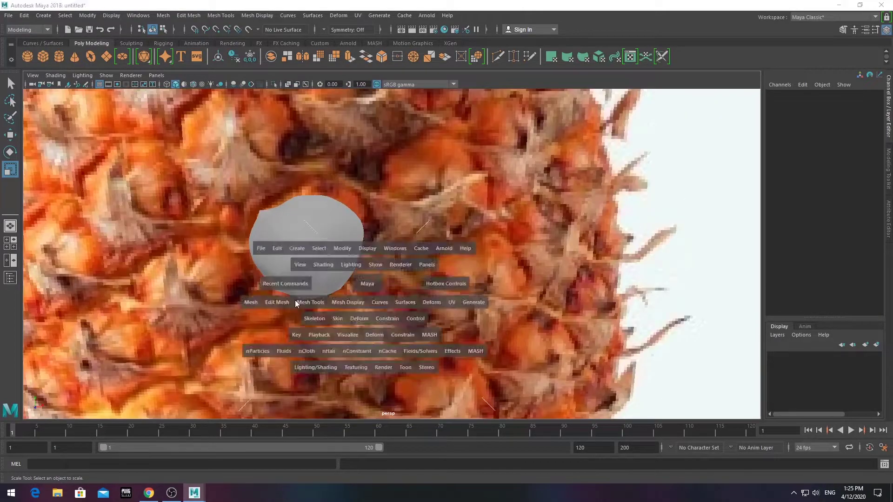
# Shift the patch's top-left vertex right in front view and refine other vertices in perspective
pyautogui.moveTo(295, 300); pyautogui.dragTo(238, 326)
pyautogui.moveTo(225, 217); pyautogui.dragTo(219, 190, button='right')
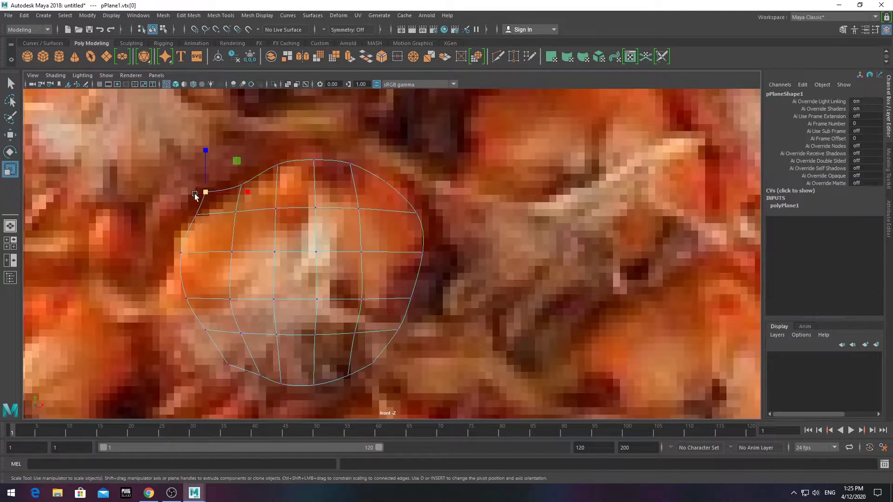
pyautogui.press('w')
pyautogui.click(205, 191)
pyautogui.moveTo(233, 192); pyautogui.dragTo(240, 196)
pyautogui.press('space')
pyautogui.press('space')
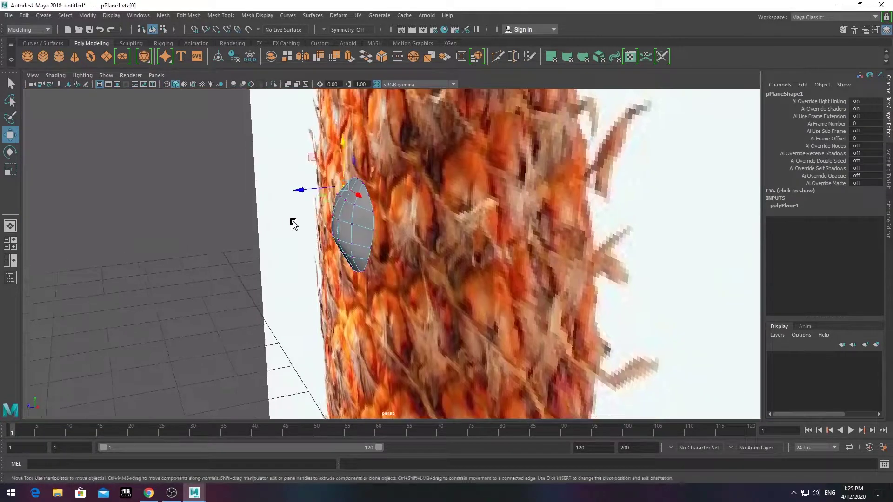
pyautogui.keyDown('alt'); pyautogui.moveTo(295, 223); pyautogui.dragTo(281, 295); pyautogui.keyUp('alt')
pyautogui.keyDown('alt'); pyautogui.moveTo(233, 336); pyautogui.dragTo(333, 291); pyautogui.keyUp('alt')
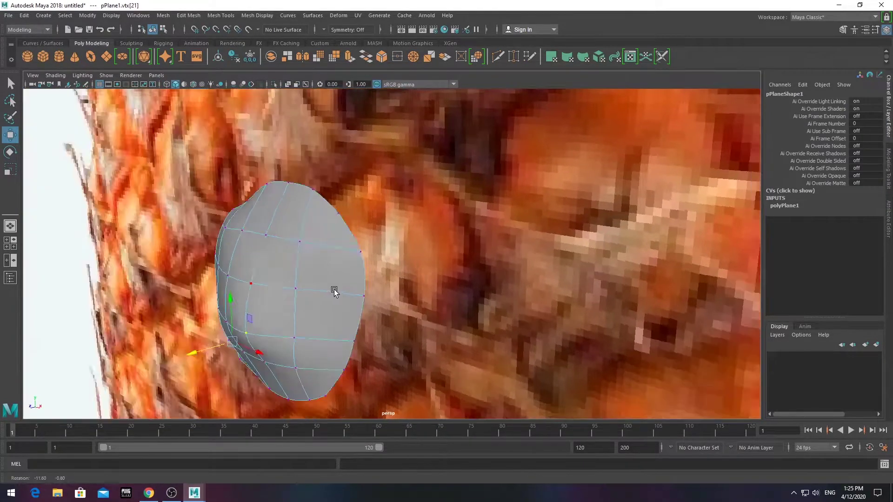
pyautogui.click(178, 302)
pyautogui.moveTo(286, 325)
pyautogui.keyDown('alt'); pyautogui.mouseDown()
pyautogui.moveTo(331, 299)
pyautogui.moveTo(254, 289)
pyautogui.moveTo(249, 276)
pyautogui.moveTo(296, 265)
pyautogui.moveTo(363, 286)
pyautogui.mouseUp(); pyautogui.keyUp('alt')
pyautogui.scroll(-3, 354, 270)
pyautogui.scroll(-3, 401, 269)
# Put the curved patch into a new display layer, layer1, and hide it
pyautogui.click(401, 269)
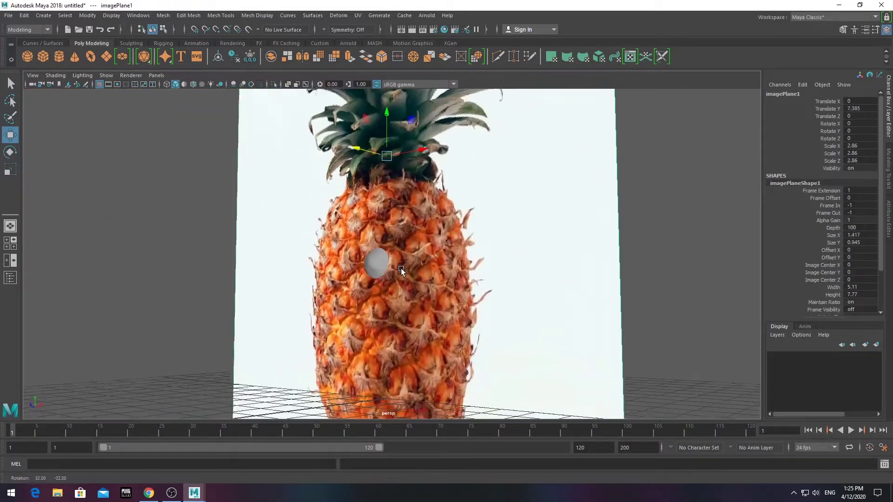
pyautogui.scroll(4, 329, 242)
pyautogui.press('space')
pyautogui.press('space')
pyautogui.scroll(-3, 355, 221)
pyautogui.scroll(2, 355, 222)
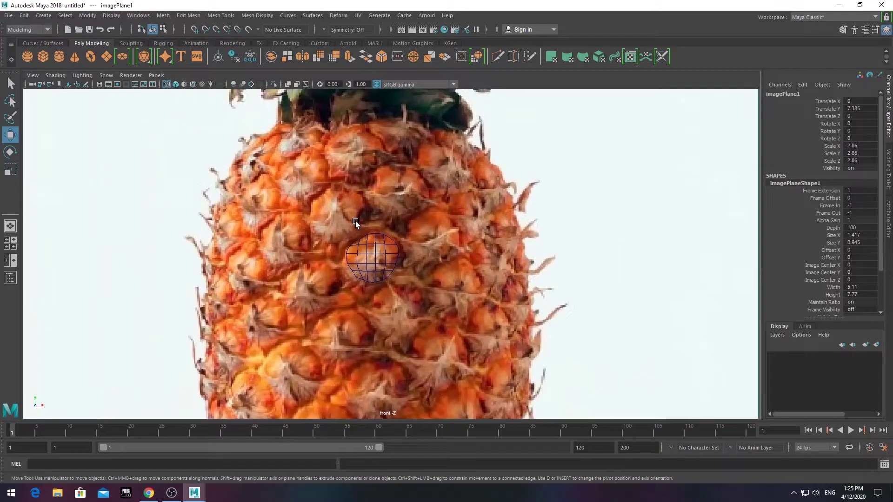
pyautogui.scroll(3, 355, 221)
pyautogui.click(369, 291)
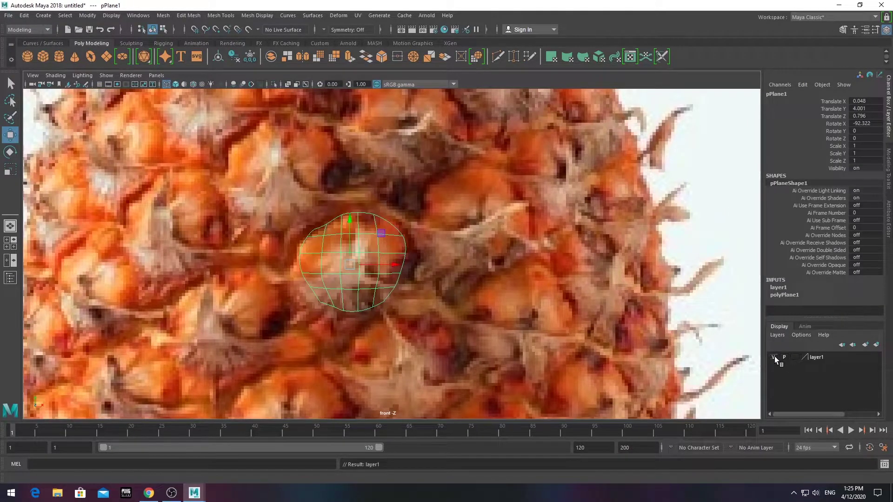
pyautogui.click(774, 357)
pyautogui.click(366, 260)
# Create a second polygon plane, pPlane2, and set its Subdivisions Height
pyautogui.click(106, 56)
pyautogui.press('a')
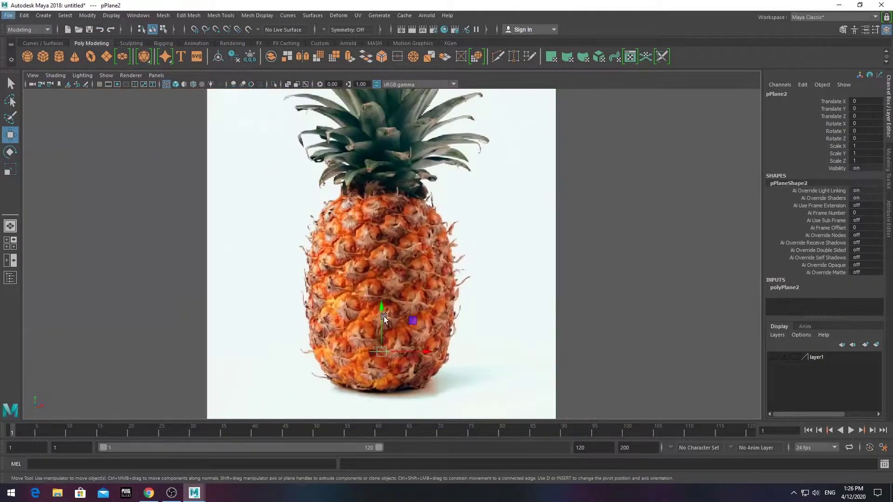
pyautogui.press('space')
pyautogui.press('space')
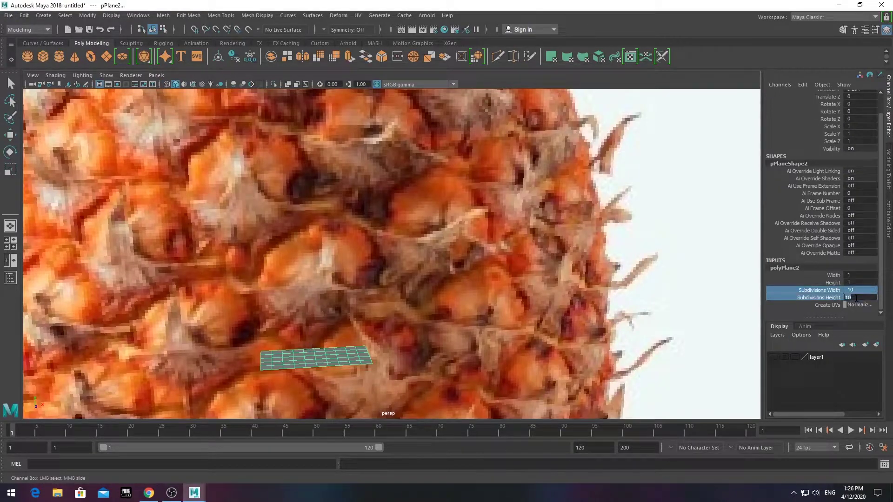
pyautogui.click(845, 298)
pyautogui.write('2')
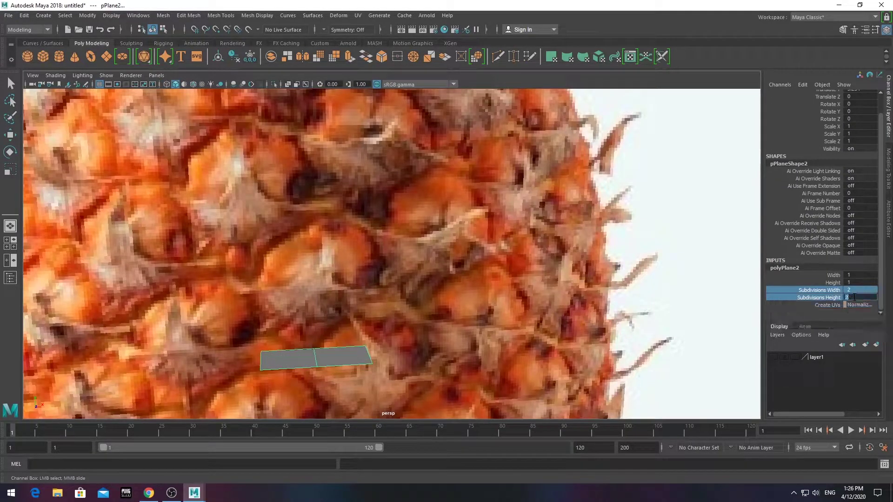
pyautogui.press('Return')
pyautogui.scroll(-5, 353, 261)
# Rotate pPlane2 to X -90 in front view so it stands upright
pyautogui.press('space')
pyautogui.press('space')
pyautogui.scroll(3, 350, 307)
pyautogui.press('e')
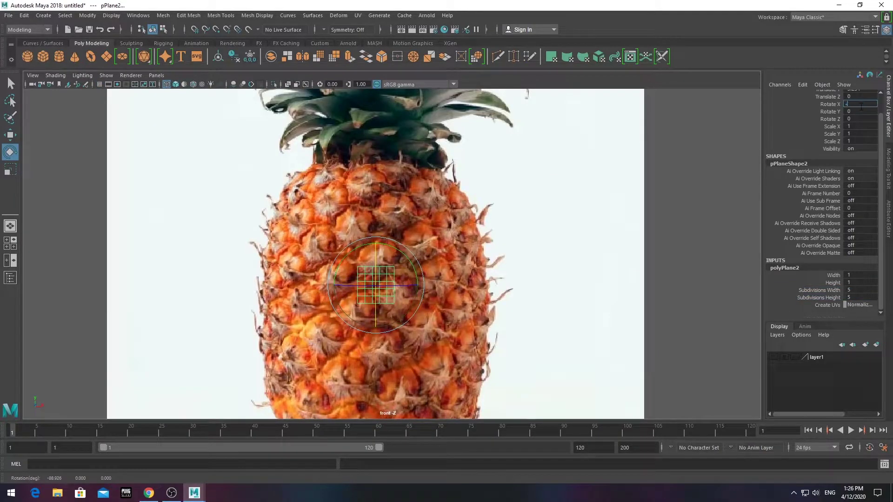
pyautogui.scroll(3, 354, 298)
pyautogui.scroll(3, 353, 297)
pyautogui.moveTo(342, 328); pyautogui.dragTo(392, 252)
pyautogui.scroll(3, 344, 260)
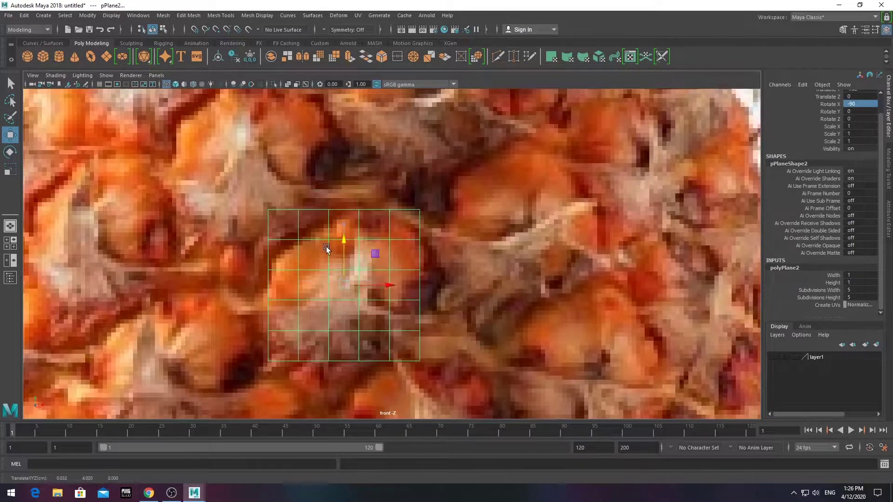
# Pinch the top vertex rows narrower and raise them into a tapering point
pyautogui.moveTo(295, 243); pyautogui.dragTo(272, 242, button='right')
pyautogui.moveTo(258, 200); pyautogui.dragTo(421, 257)
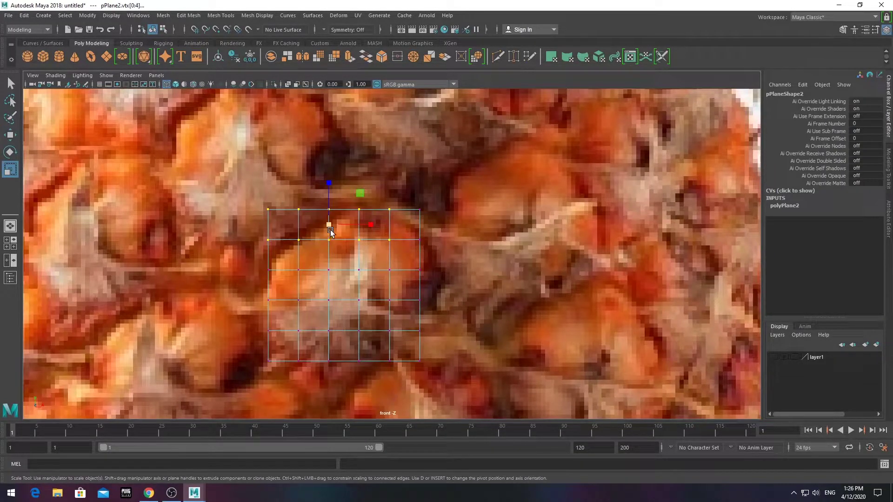
pyautogui.scroll(3, 279, 298)
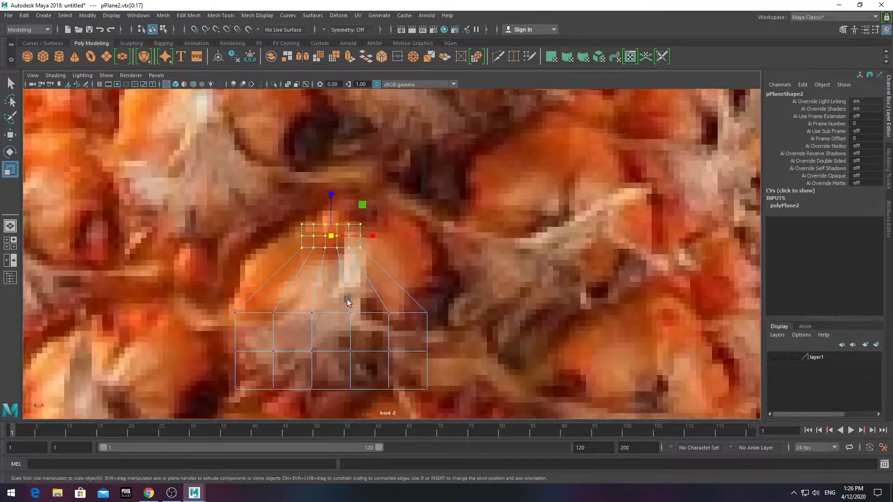
pyautogui.moveTo(219, 262); pyautogui.dragTo(526, 309)
pyautogui.moveTo(319, 288); pyautogui.dragTo(326, 288)
pyautogui.moveTo(247, 312); pyautogui.dragTo(482, 320)
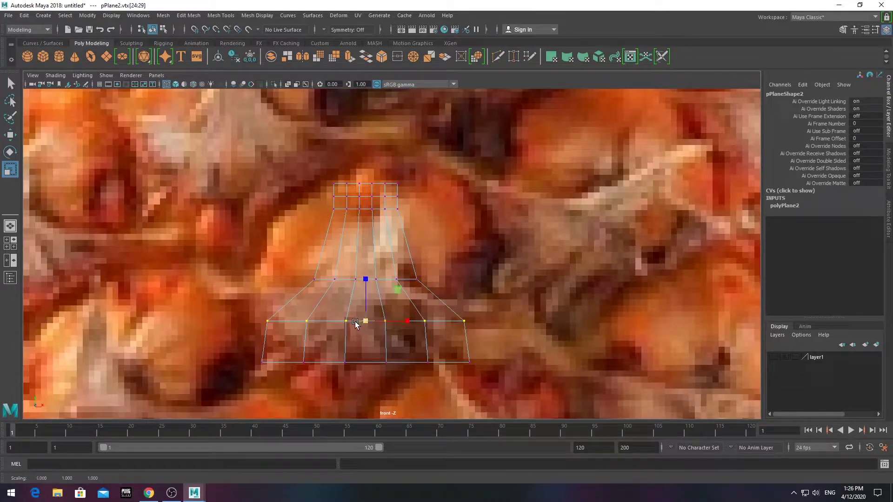
pyautogui.moveTo(368, 286); pyautogui.dragTo(367, 280)
pyautogui.moveTo(248, 351); pyautogui.dragTo(484, 372)
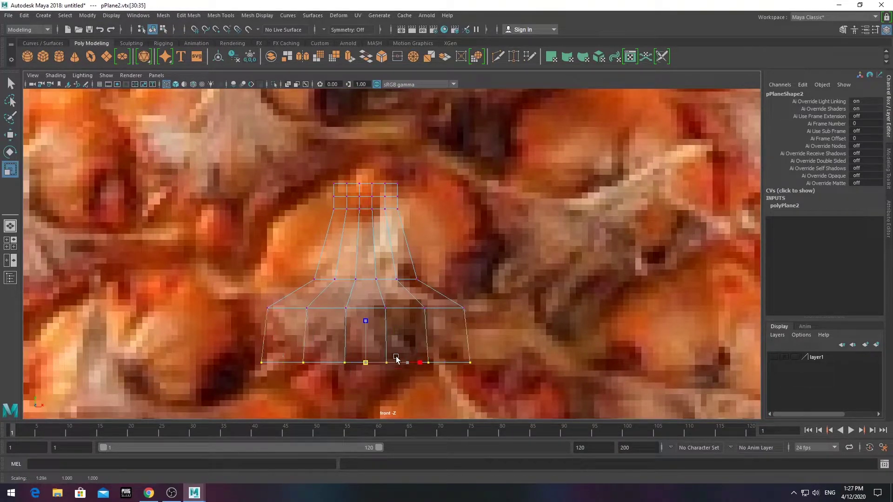
pyautogui.scroll(2, 378, 174)
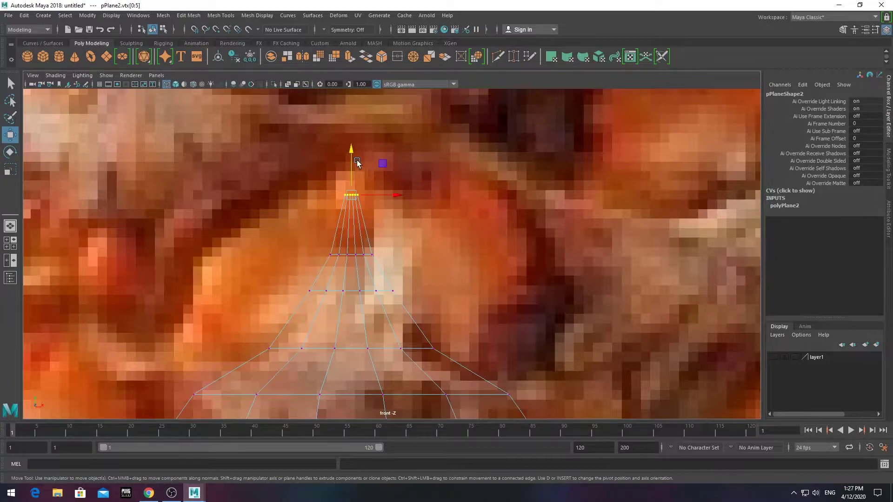
pyautogui.scroll(-5, 362, 197)
pyautogui.scroll(-5, 305, 253)
# Lower the bottom row of pPlane2's vertices
pyautogui.press('F8')
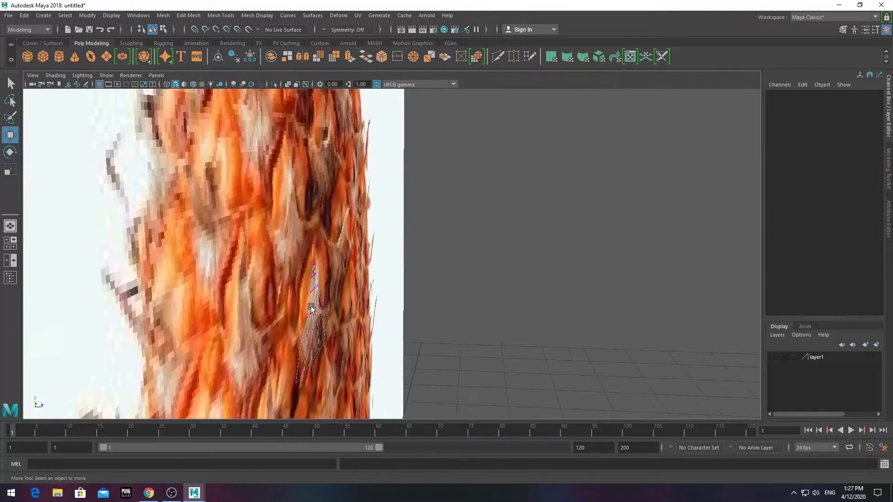
pyautogui.moveTo(407, 309)
pyautogui.keyDown('alt'); pyautogui.mouseDown()
pyautogui.moveTo(323, 333)
pyautogui.moveTo(405, 342)
pyautogui.moveTo(364, 272)
pyautogui.mouseUp(); pyautogui.keyUp('alt')
pyautogui.click(364, 272)
pyautogui.moveTo(374, 225); pyautogui.dragTo(328, 229, button='right')
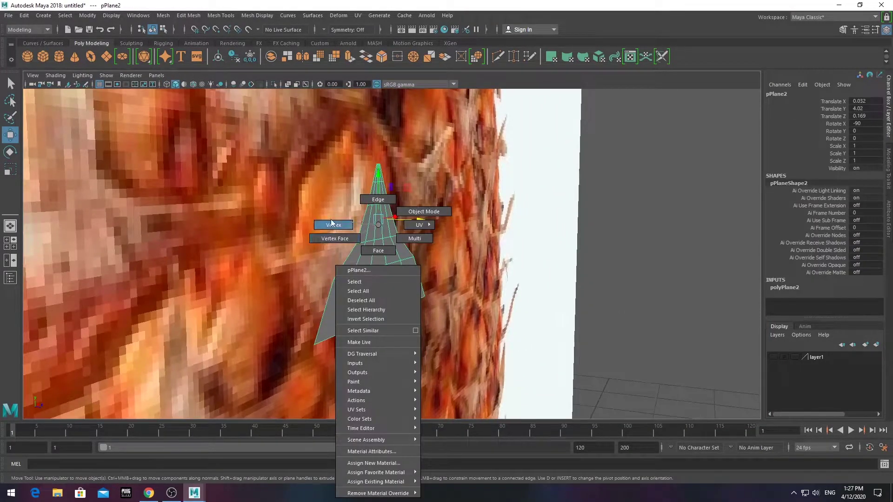
pyautogui.keyDown('alt'); pyautogui.moveTo(328, 230); pyautogui.dragTo(351, 303); pyautogui.keyUp('alt')
pyautogui.moveTo(184, 277)
pyautogui.mouseDown()
pyautogui.moveTo(428, 308)
pyautogui.moveTo(309, 255)
pyautogui.moveTo(395, 338)
pyautogui.mouseUp()
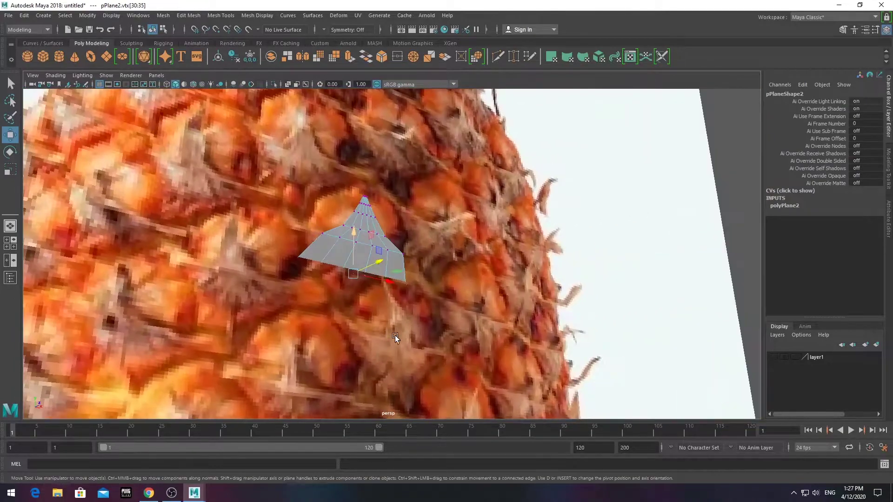
pyautogui.moveTo(381, 265)
pyautogui.keyDown('alt'); pyautogui.mouseDown()
pyautogui.moveTo(362, 308)
pyautogui.moveTo(310, 279)
pyautogui.mouseUp(); pyautogui.keyUp('alt')
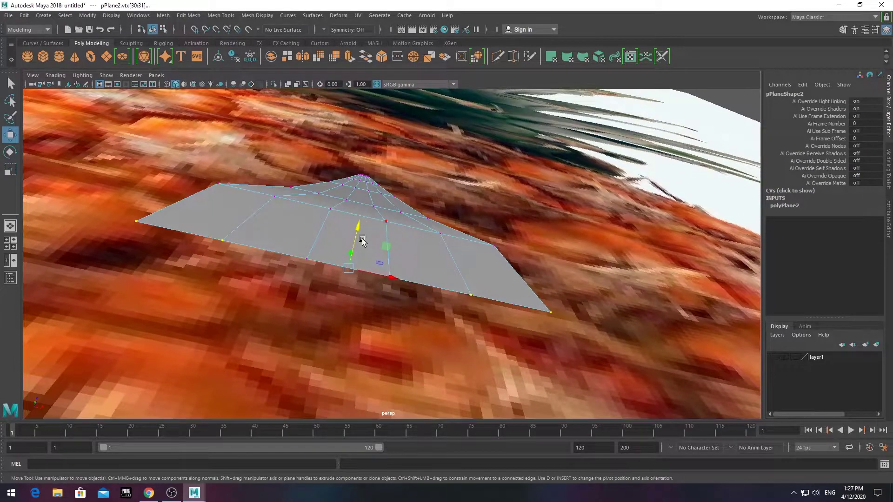
pyautogui.moveTo(362, 239); pyautogui.dragTo(364, 327)
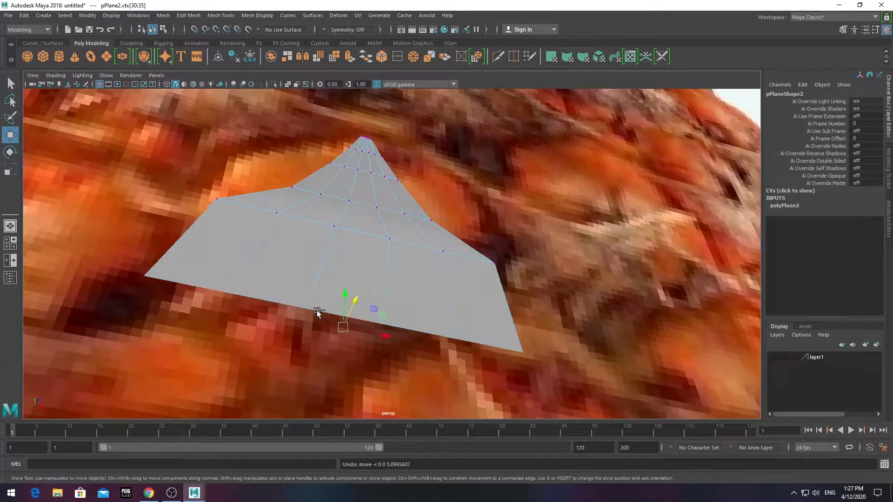
# Raise the centre vertex into a peak and shift a vertex near the tip right
pyautogui.keyDown('alt'); pyautogui.moveTo(317, 311); pyautogui.dragTo(363, 369); pyautogui.keyUp('alt')
pyautogui.moveTo(382, 278)
pyautogui.keyDown('alt'); pyautogui.mouseDown()
pyautogui.moveTo(447, 359)
pyautogui.moveTo(440, 271)
pyautogui.moveTo(393, 272)
pyautogui.moveTo(372, 232)
pyautogui.mouseUp(); pyautogui.keyUp('alt')
pyautogui.moveTo(371, 233)
pyautogui.mouseDown()
pyautogui.moveTo(372, 223)
pyautogui.moveTo(371, 275)
pyautogui.moveTo(193, 179)
pyautogui.moveTo(361, 259)
pyautogui.mouseUp()
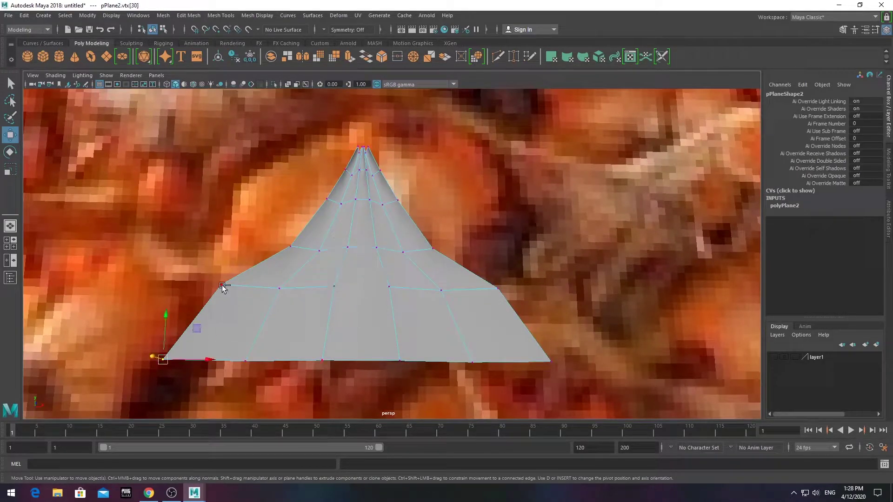
pyautogui.moveTo(339, 257)
pyautogui.keyDown('alt'); pyautogui.mouseDown()
pyautogui.moveTo(416, 372)
pyautogui.moveTo(470, 315)
pyautogui.moveTo(449, 334)
pyautogui.moveTo(384, 320)
pyautogui.moveTo(411, 286)
pyautogui.moveTo(381, 266)
pyautogui.moveTo(385, 287)
pyautogui.moveTo(356, 288)
pyautogui.mouseUp(); pyautogui.keyUp('alt')
pyautogui.click(391, 326)
pyautogui.moveTo(417, 334); pyautogui.dragTo(472, 336)
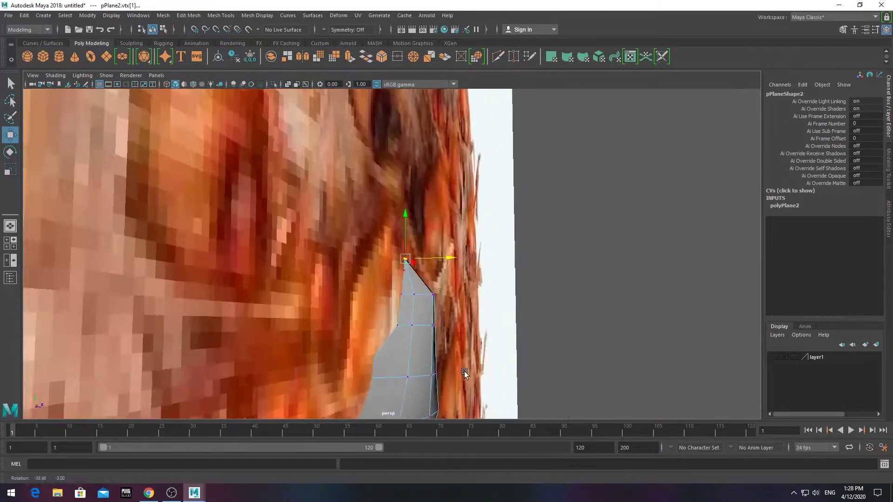
# Pull a lower-edge vertex down to curve the base of the peaked plane
pyautogui.moveTo(469, 285)
pyautogui.keyDown('alt'); pyautogui.mouseDown()
pyautogui.moveTo(454, 334)
pyautogui.moveTo(442, 342)
pyautogui.mouseUp(); pyautogui.keyUp('alt')
pyautogui.moveTo(352, 307)
pyautogui.mouseDown()
pyautogui.moveTo(432, 328)
pyautogui.moveTo(393, 347)
pyautogui.moveTo(399, 343)
pyautogui.mouseUp()
pyautogui.moveTo(368, 224); pyautogui.dragTo(425, 227, button='right')
pyautogui.moveTo(377, 349)
pyautogui.keyDown('alt'); pyautogui.mouseDown()
pyautogui.moveTo(393, 348)
pyautogui.moveTo(381, 348)
pyautogui.mouseUp(); pyautogui.keyUp('alt')
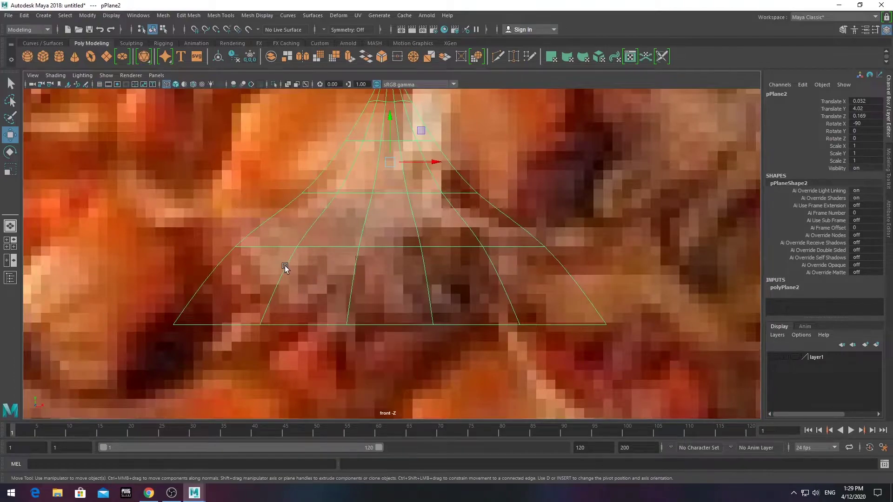
pyautogui.click(234, 251)
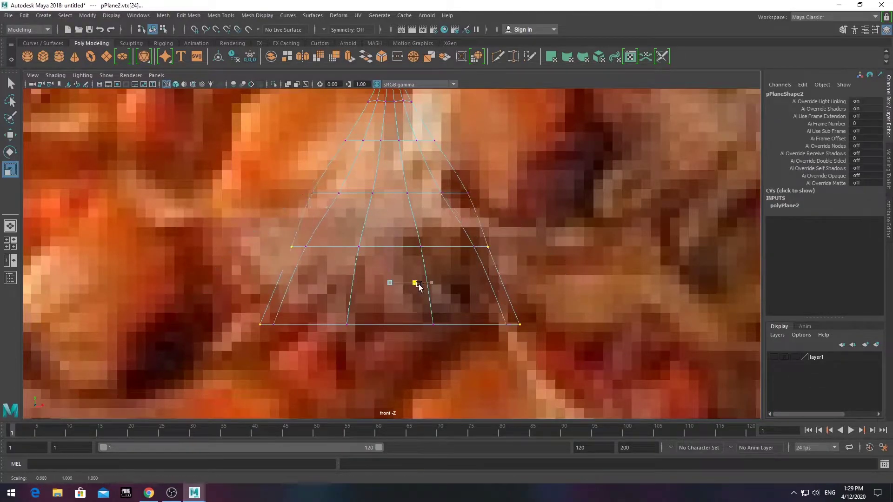
pyautogui.press('w')
pyautogui.moveTo(394, 287); pyautogui.dragTo(394, 331)
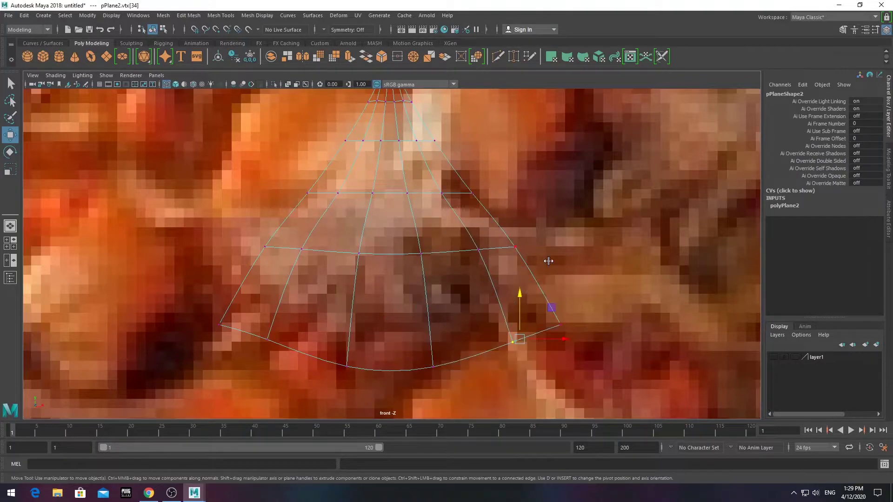
pyautogui.moveTo(493, 321)
pyautogui.keyDown('alt'); pyautogui.mouseDown()
pyautogui.moveTo(470, 337)
pyautogui.moveTo(467, 309)
pyautogui.moveTo(431, 307)
pyautogui.moveTo(576, 286)
pyautogui.mouseUp(); pyautogui.keyUp('alt')
pyautogui.click(705, 336)
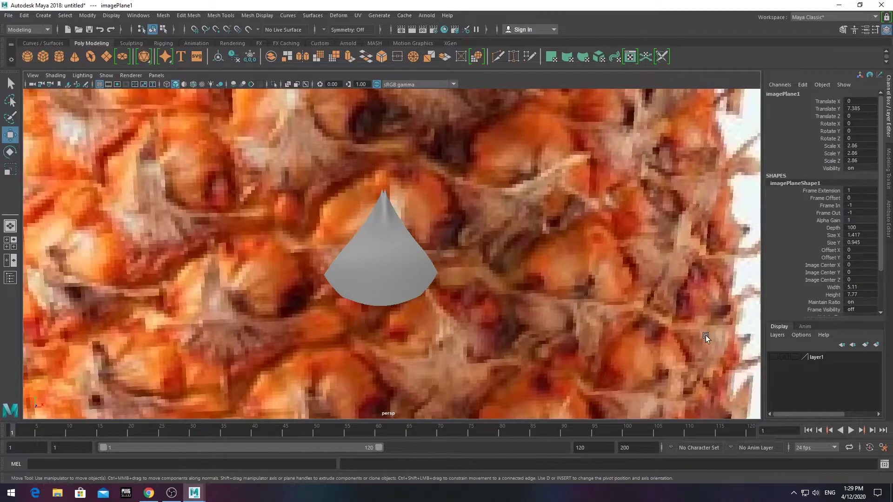
# Preview the peaked plane as a smoothed surface and check the vertices near its tip
pyautogui.press('3')
pyautogui.moveTo(409, 225)
pyautogui.keyDown('alt'); pyautogui.mouseDown()
pyautogui.moveTo(450, 294)
pyautogui.moveTo(492, 326)
pyautogui.moveTo(422, 285)
pyautogui.moveTo(455, 263)
pyautogui.moveTo(481, 305)
pyautogui.moveTo(389, 296)
pyautogui.moveTo(462, 276)
pyautogui.mouseUp(); pyautogui.keyUp('alt')
pyautogui.hotkey('ctrl', 'z')
pyautogui.press('f')
pyautogui.press('F9')
pyautogui.moveTo(362, 206); pyautogui.dragTo(437, 284)
pyautogui.scroll(-5, 405, 237)
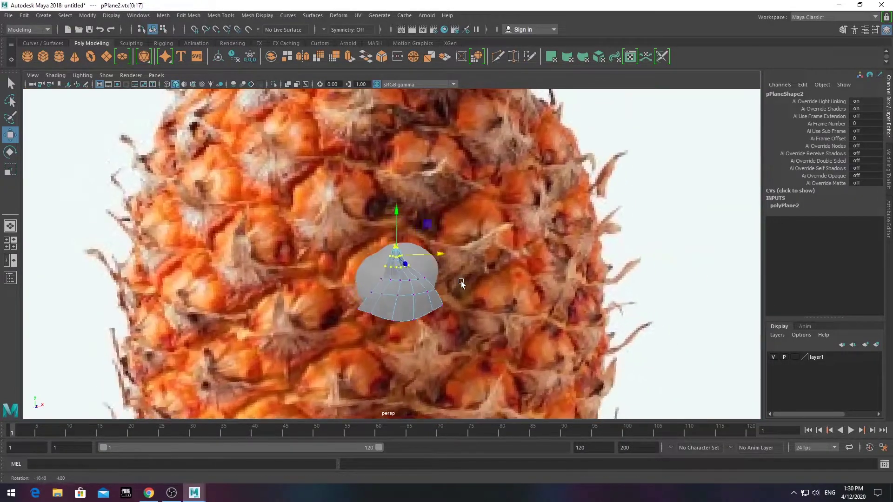
pyautogui.scroll(2, 399, 224)
pyautogui.rightClick(399, 225)
pyautogui.click(435, 212)
# Inspect the finished scale shape and open the UV Editor and UV Toolkit
pyautogui.scroll(-5, 488, 317)
pyautogui.moveTo(488, 317)
pyautogui.keyDown('alt'); pyautogui.mouseDown()
pyautogui.moveTo(361, 302)
pyautogui.moveTo(417, 303)
pyautogui.mouseUp(); pyautogui.keyUp('alt')
pyautogui.scroll(6, 412, 296)
pyautogui.rightClick(395, 254)
pyautogui.click(390, 200)
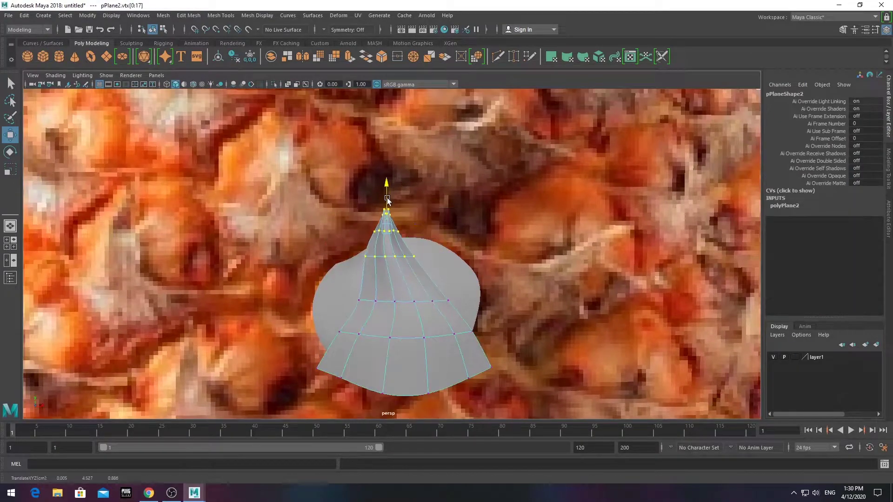
pyautogui.press('F8')
pyautogui.scroll(-3, 386, 217)
pyautogui.keyDown('alt'); pyautogui.moveTo(395, 246); pyautogui.dragTo(413, 310); pyautogui.keyUp('alt')
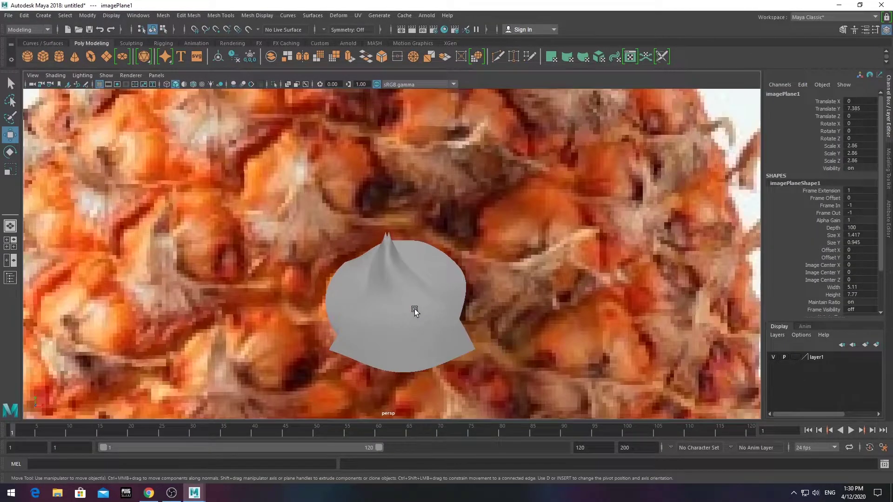
pyautogui.scroll(4, 419, 312)
pyautogui.click(423, 16)
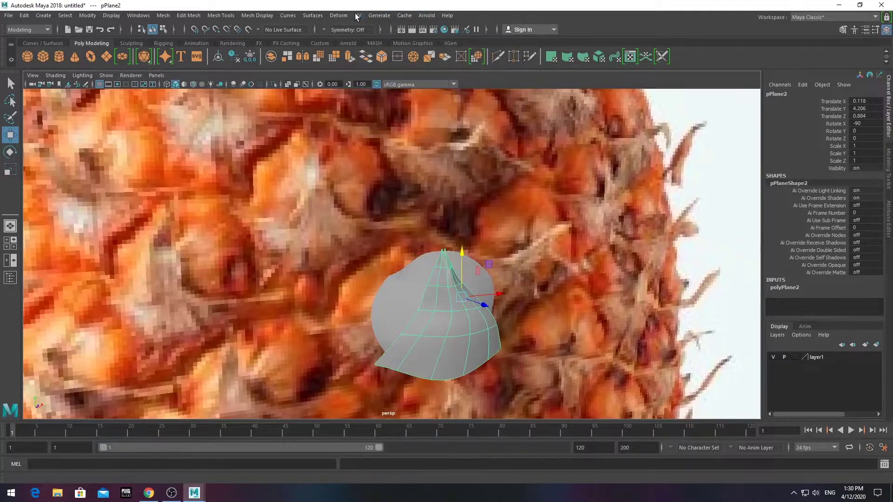
pyautogui.click(358, 16)
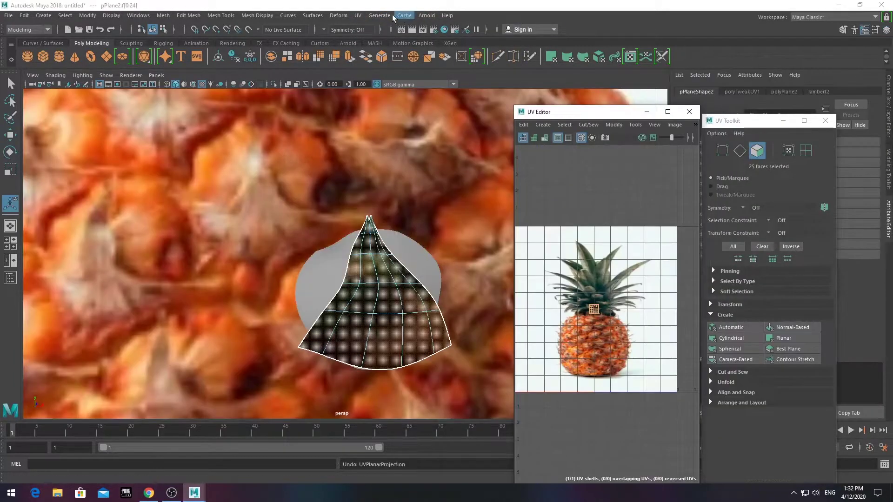
# Apply a planar UV projection to the scale piece's faces
pyautogui.click(358, 15)
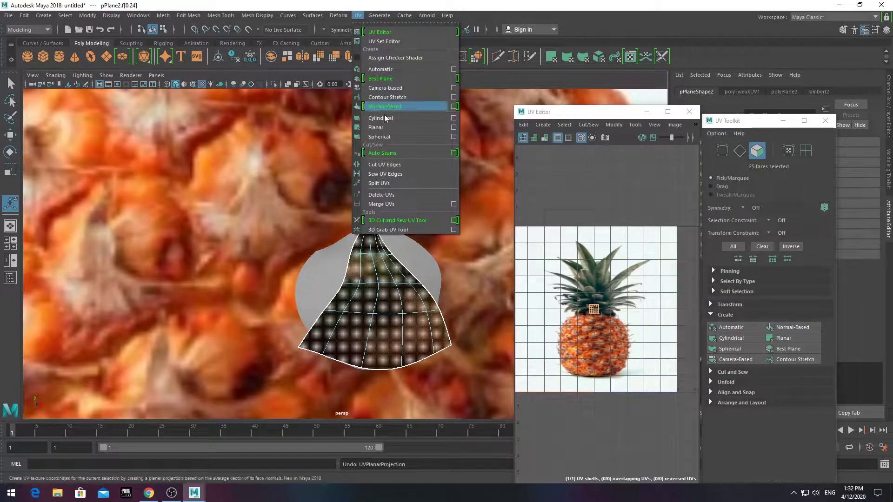
pyautogui.click(453, 128)
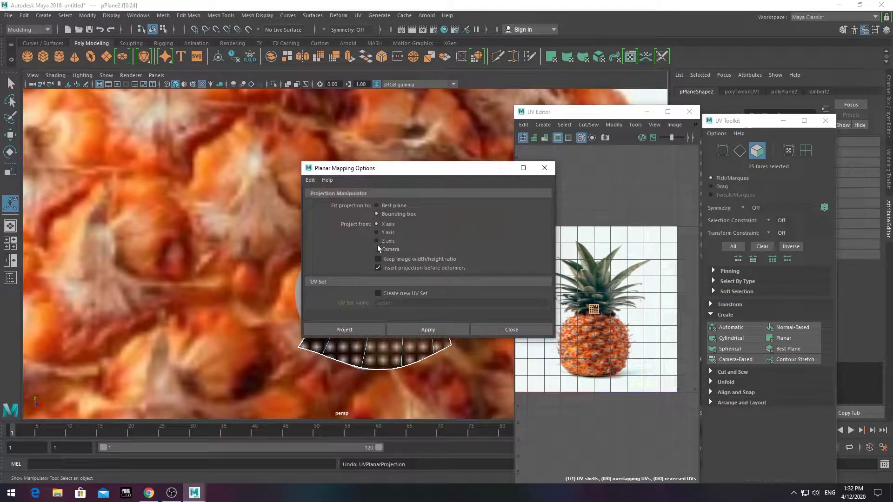
pyautogui.click(428, 330)
pyautogui.click(511, 329)
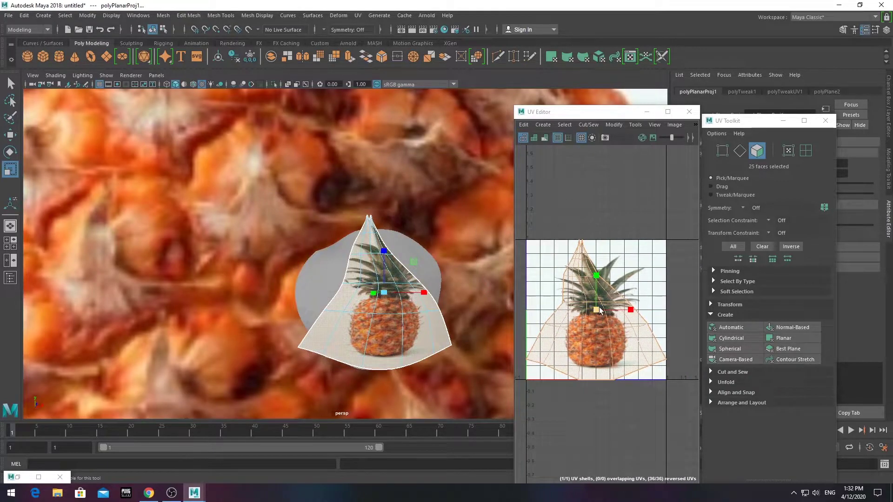
pyautogui.scroll(5, 565, 312)
pyautogui.keyDown('alt'); pyautogui.moveTo(565, 311); pyautogui.dragTo(608, 193, button='middle'); pyautogui.keyUp('alt')
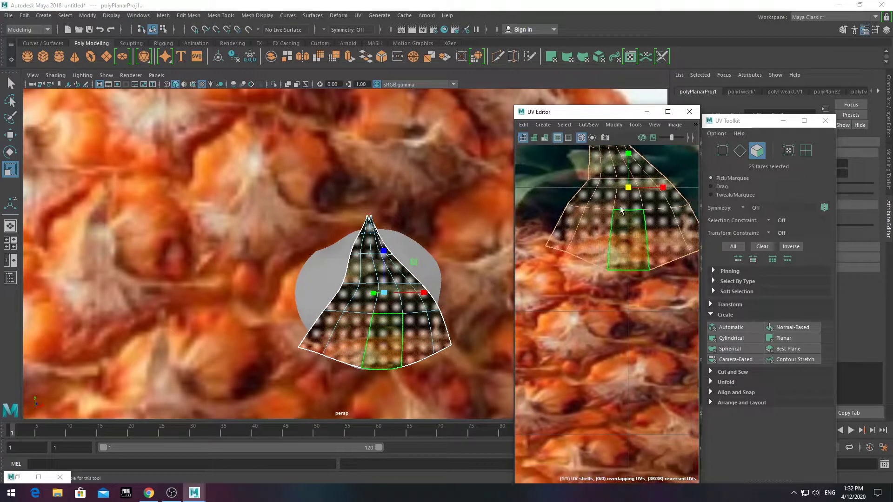
# Move and widen the UV shell onto the pineapple skin area
pyautogui.press('w')
pyautogui.moveTo(609, 192); pyautogui.dragTo(609, 356)
pyautogui.keyDown('alt'); pyautogui.moveTo(609, 356); pyautogui.dragTo(641, 328, button='middle'); pyautogui.keyUp('alt')
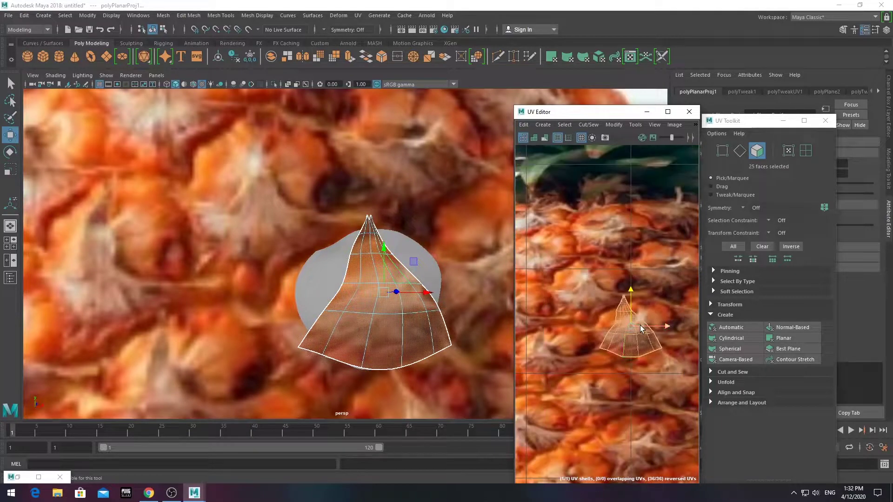
pyautogui.moveTo(665, 327)
pyautogui.mouseDown()
pyautogui.moveTo(683, 327)
pyautogui.moveTo(637, 328)
pyautogui.moveTo(640, 313)
pyautogui.moveTo(623, 336)
pyautogui.moveTo(656, 336)
pyautogui.mouseUp()
pyautogui.press('w')
pyautogui.press('r')
pyautogui.click(400, 268)
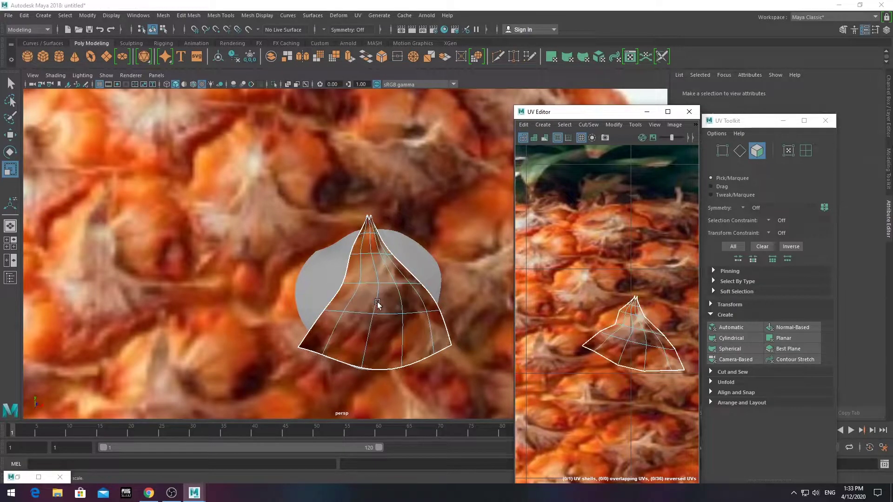
# Planar-map the cone-shaped piece's UVs from the Z axis
pyautogui.scroll(-5, 400, 268)
pyautogui.scroll(4, 400, 269)
pyautogui.click(365, 271)
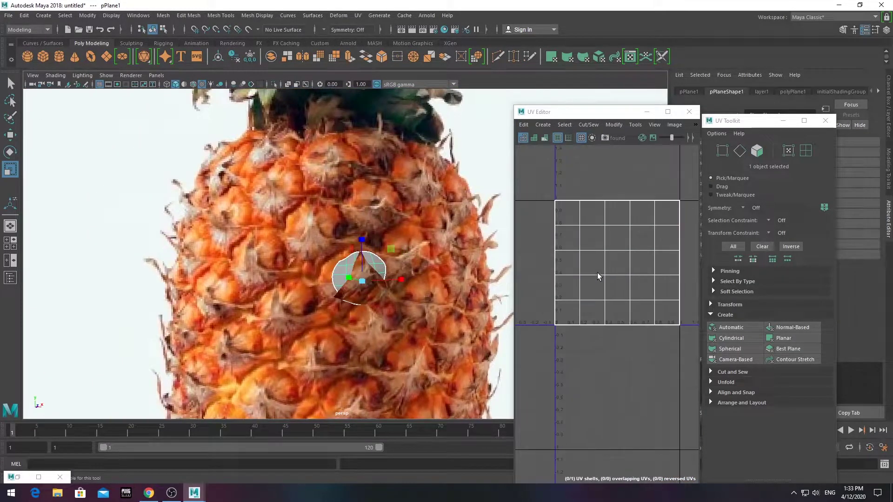
pyautogui.keyDown('shift'); pyautogui.click(783, 338); pyautogui.keyUp('shift')
pyautogui.click(424, 330)
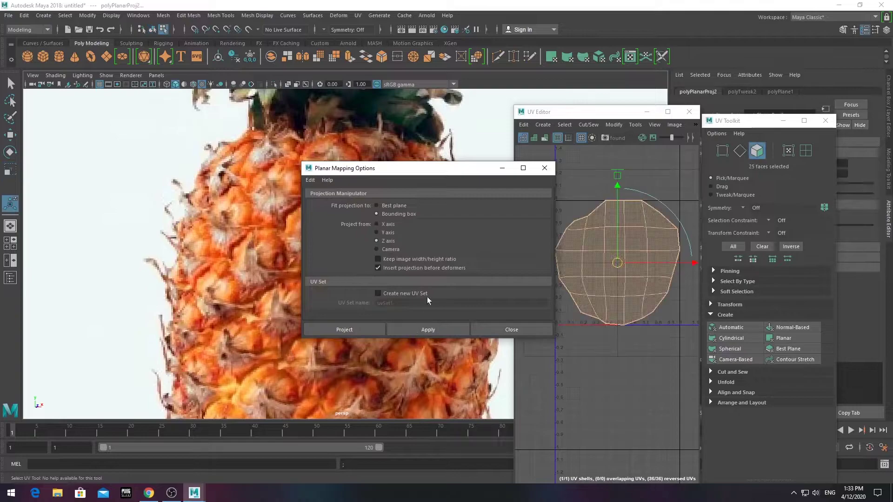
pyautogui.click(508, 330)
# Assign a new Lambert material to the plane
pyautogui.moveTo(346, 225); pyautogui.dragTo(342, 463, button='right')
pyautogui.click(386, 296)
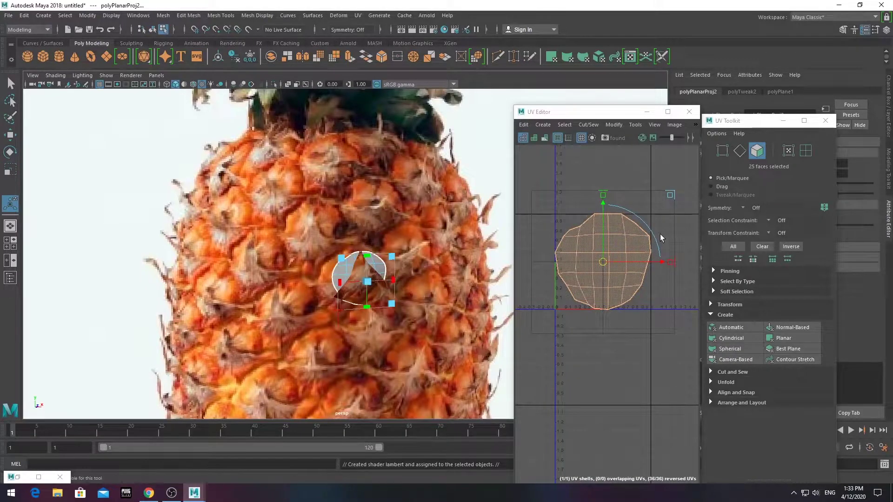
pyautogui.moveTo(351, 225); pyautogui.dragTo(350, 260, button='right')
pyautogui.click(355, 463)
pyautogui.click(386, 297)
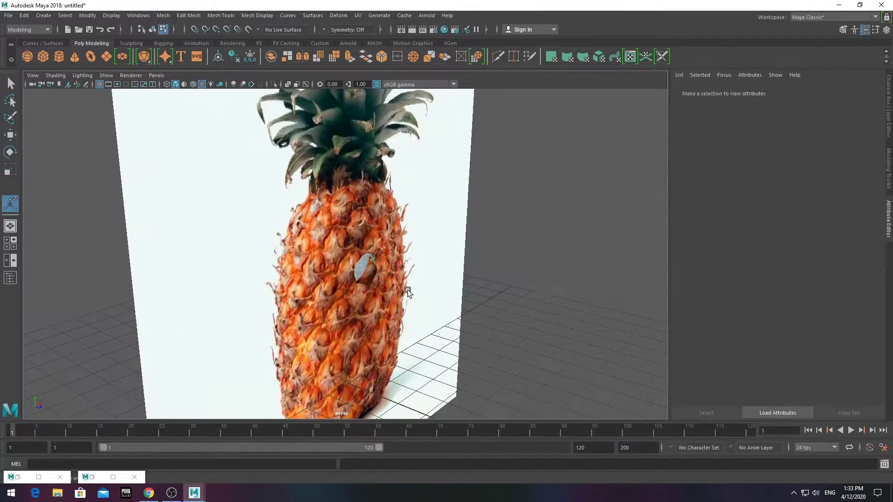
pyautogui.scroll(10, 408, 292)
pyautogui.moveTo(408, 250); pyautogui.dragTo(398, 482, button='right')
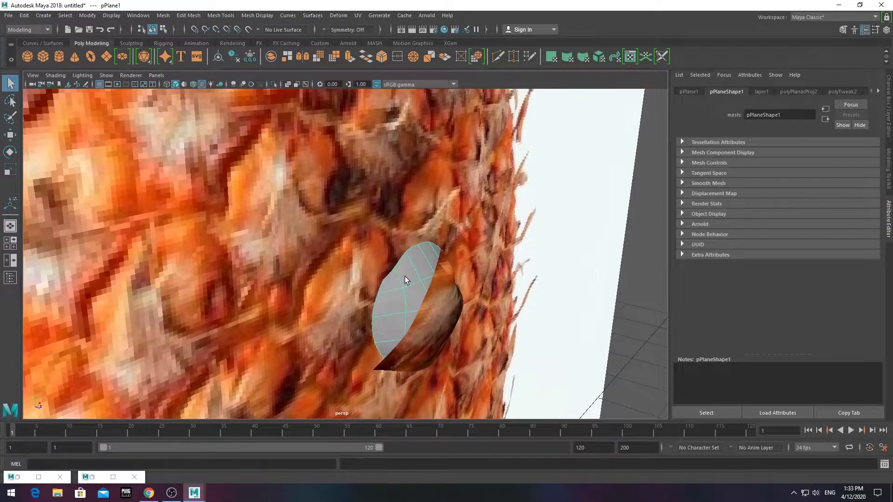
pyautogui.click(386, 297)
# Add a file texture using p.jpg to the Lambert's colour
pyautogui.click(864, 196)
pyautogui.click(391, 233)
pyautogui.click(866, 218)
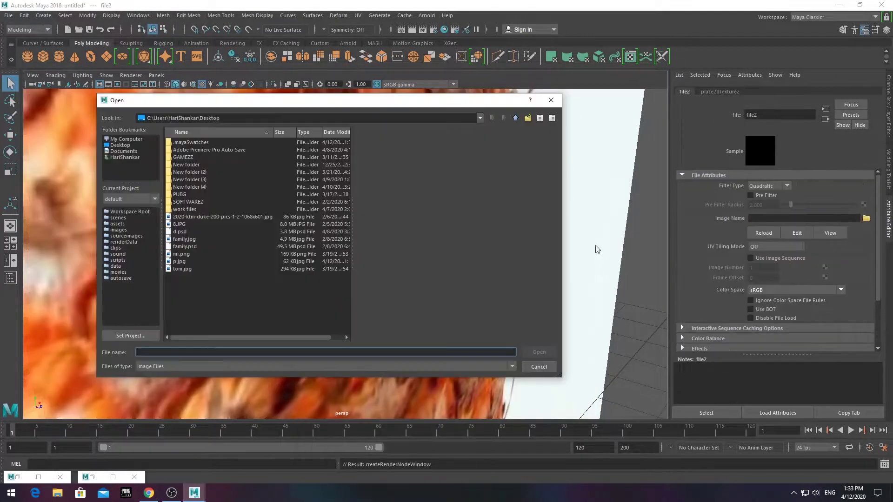
pyautogui.click(179, 261)
pyautogui.click(539, 352)
# Shrink the plane's UV shell and shift it over the pineapple skin
pyautogui.click(398, 279)
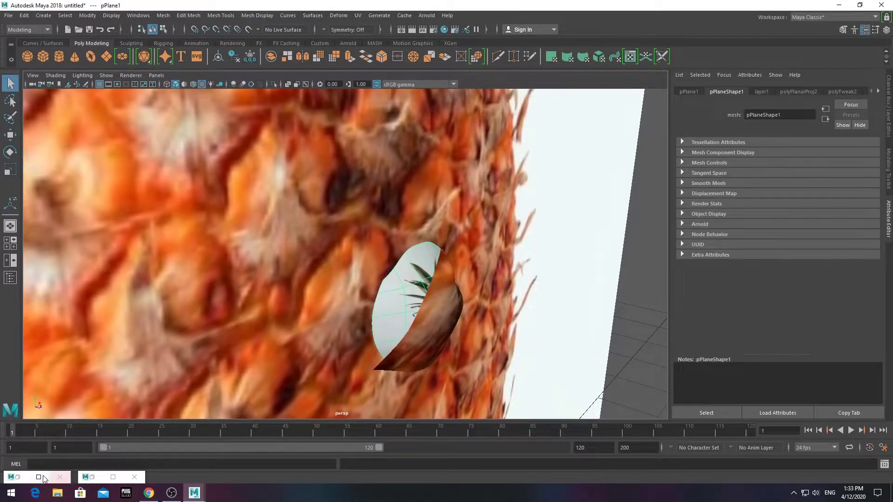
pyautogui.moveTo(398, 279)
pyautogui.keyDown('alt'); pyautogui.mouseDown()
pyautogui.moveTo(500, 98)
pyautogui.moveTo(393, 292)
pyautogui.moveTo(531, 121)
pyautogui.mouseUp(); pyautogui.keyUp('alt')
pyautogui.click(630, 56)
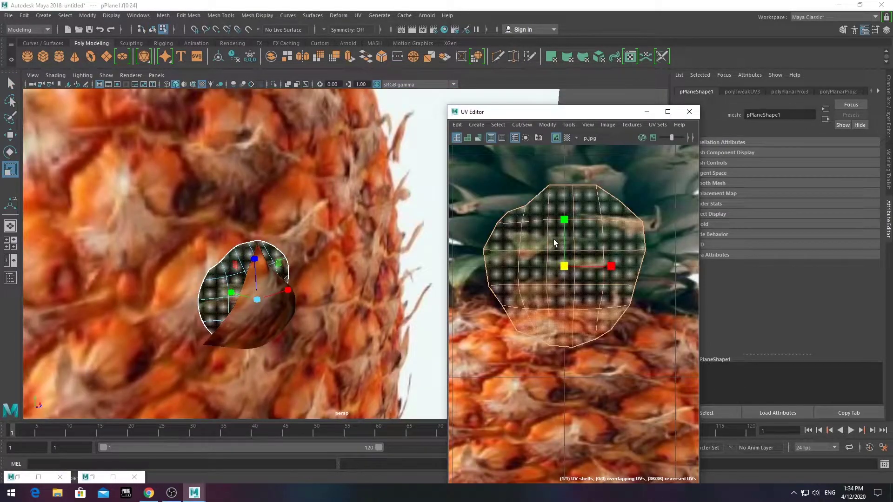
pyautogui.moveTo(554, 239); pyautogui.dragTo(568, 289)
pyautogui.moveTo(604, 333); pyautogui.dragTo(552, 300)
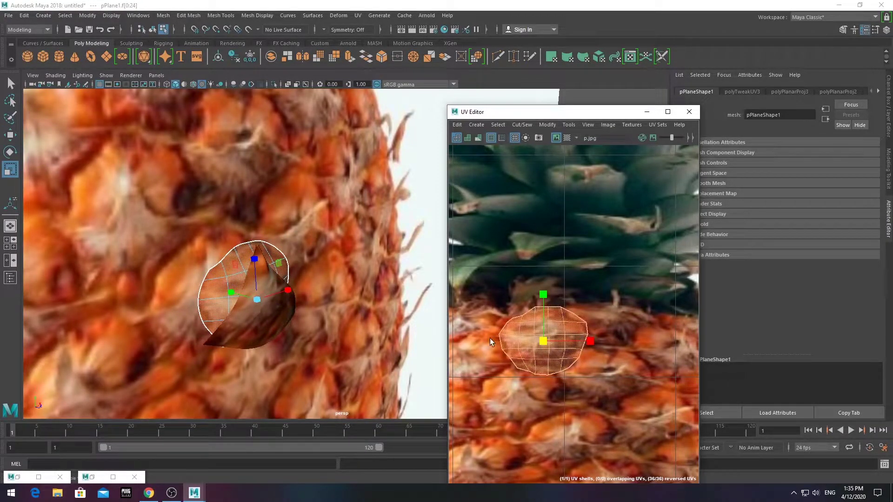
pyautogui.rightClick(277, 250)
# Select the scale piece and pick its edge vertices in vertex mode
pyautogui.click(264, 271)
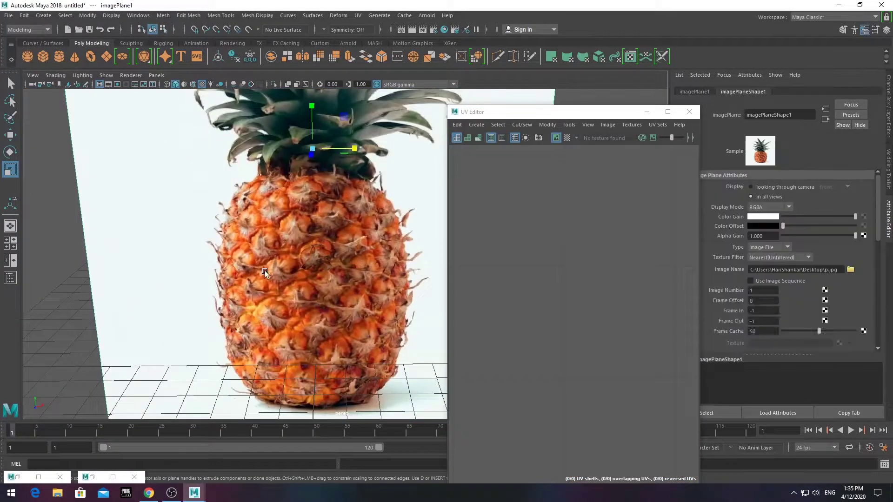
pyautogui.scroll(3, 304, 269)
pyautogui.click(689, 111)
pyautogui.scroll(-5, 454, 279)
pyautogui.scroll(5, 354, 279)
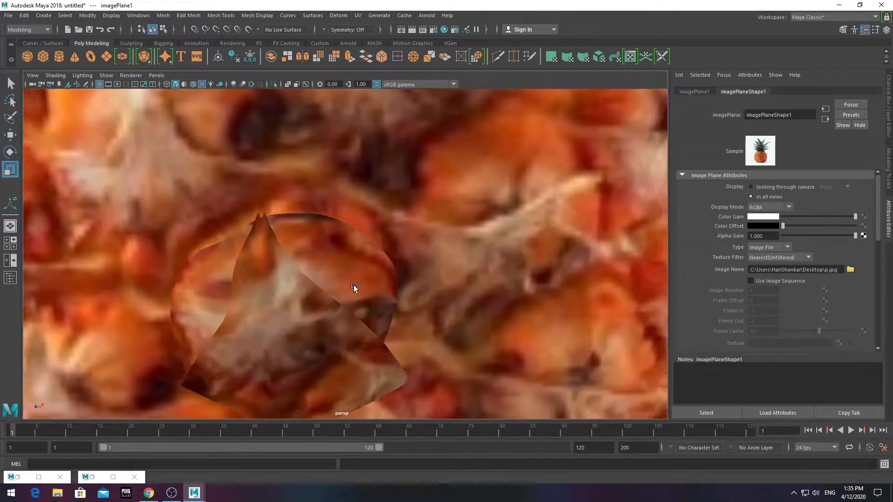
pyautogui.scroll(3, 279, 256)
pyautogui.rightClick(214, 232)
pyautogui.click(214, 230)
pyautogui.click(255, 228)
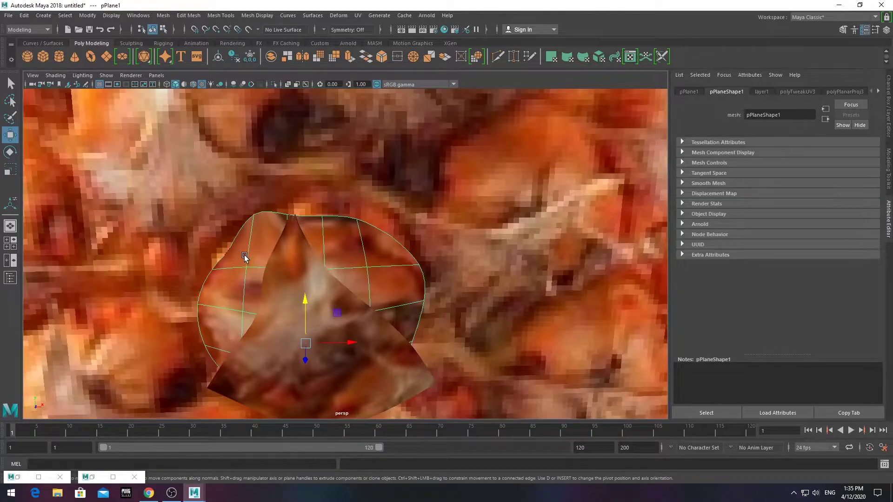
# Pull a top-edge vertex outward to make the outline irregular
pyautogui.moveTo(226, 252)
pyautogui.keyDown('alt'); pyautogui.mouseDown()
pyautogui.moveTo(241, 325)
pyautogui.moveTo(354, 195)
pyautogui.mouseUp(); pyautogui.keyUp('alt')
pyautogui.click(241, 331)
pyautogui.click(396, 144)
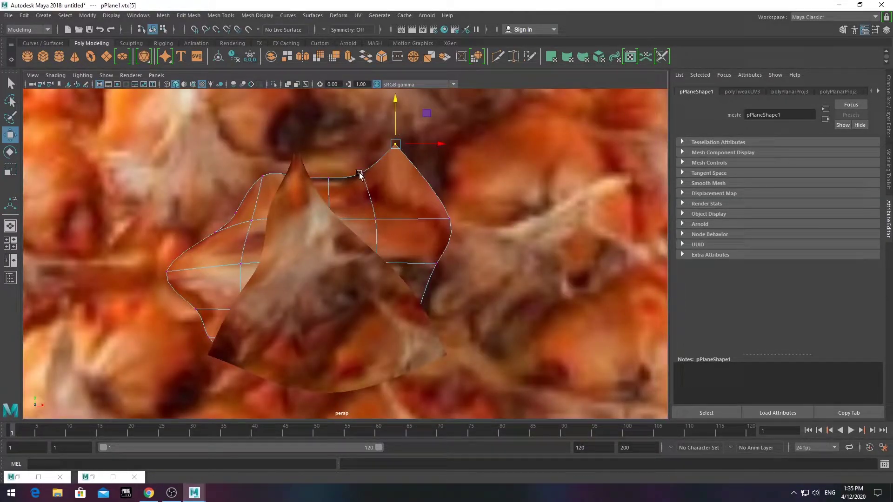
pyautogui.moveTo(399, 141); pyautogui.dragTo(421, 171)
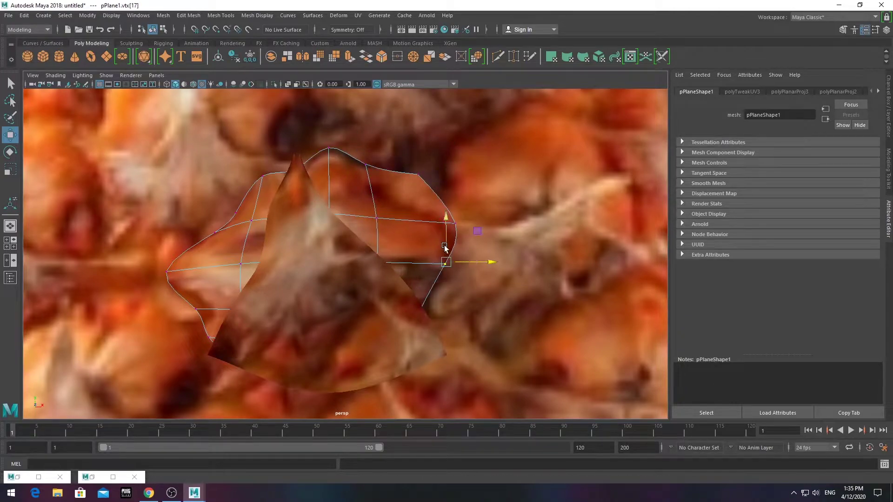
pyautogui.keyDown('alt'); pyautogui.moveTo(445, 248); pyautogui.dragTo(443, 324); pyautogui.keyUp('alt')
pyautogui.scroll(-5, 451, 283)
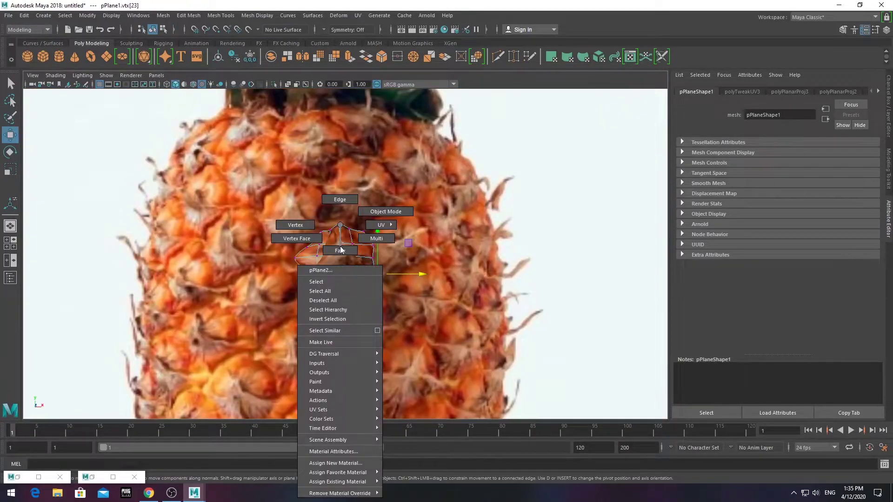
# Return to object mode and combine the scale pieces into one mesh
pyautogui.moveTo(340, 242); pyautogui.dragTo(326, 205, button='right')
pyautogui.click(493, 289)
pyautogui.scroll(1, 480, 289)
pyautogui.scroll(5, 480, 289)
pyautogui.click(328, 259)
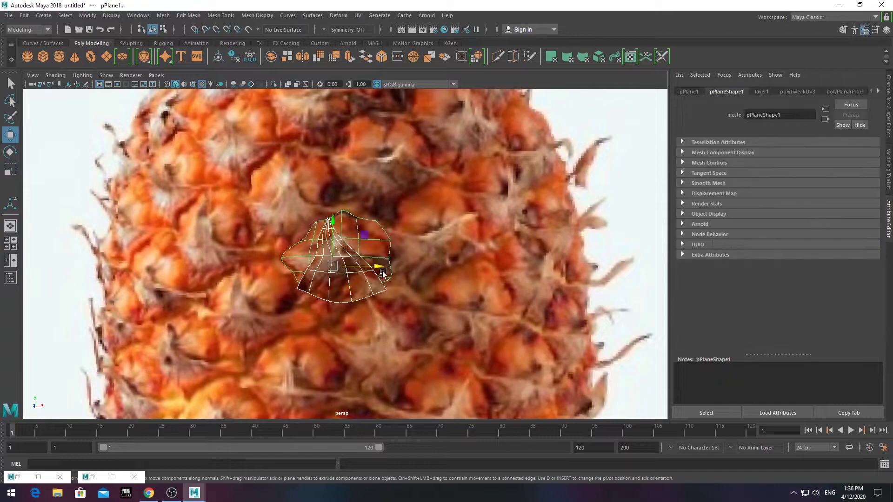
pyautogui.click(163, 15)
pyautogui.click(179, 38)
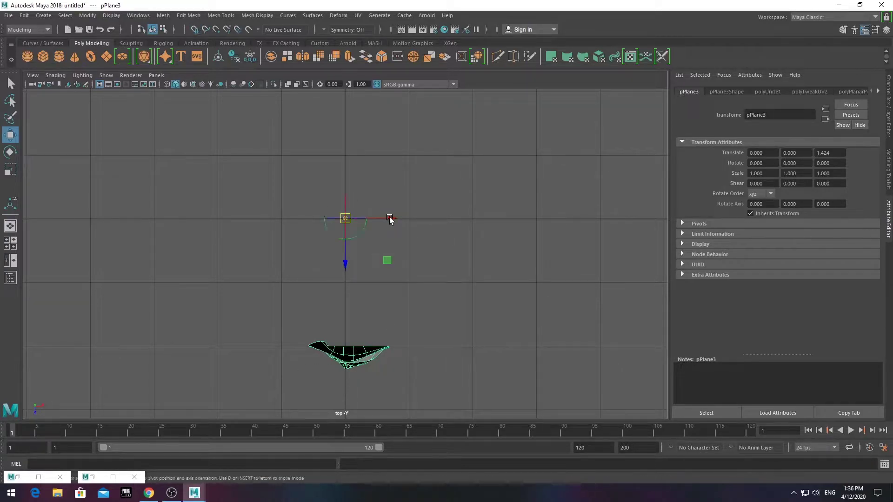
# Pivot the piece at the grid centre for rotated duplicates, undoing the extra copy
pyautogui.moveTo(395, 220); pyautogui.dragTo(354, 221)
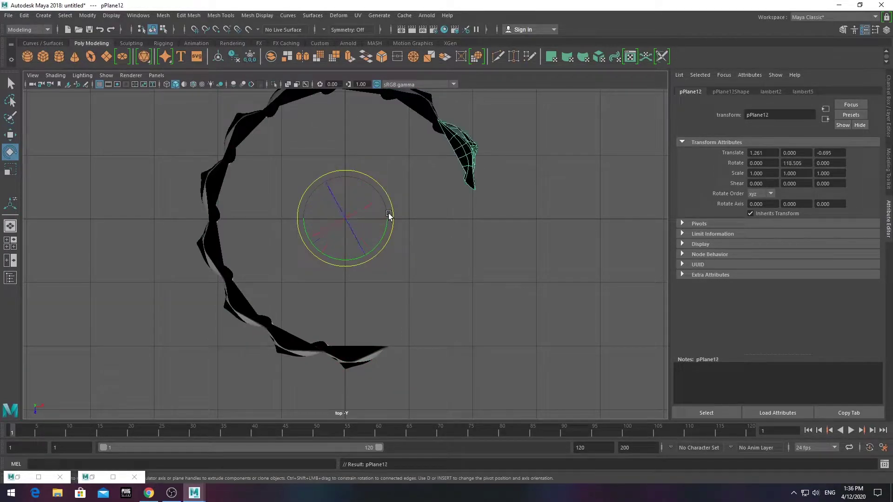
pyautogui.hotkey('ctrl', 'z')
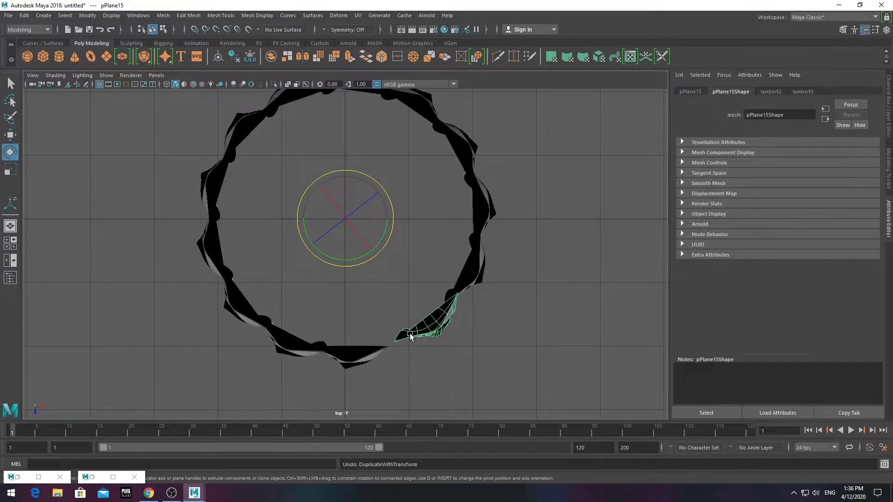
pyautogui.press('space')
pyautogui.press('space')
pyautogui.moveTo(448, 244)
pyautogui.keyDown('alt'); pyautogui.mouseDown()
pyautogui.moveTo(430, 255)
pyautogui.moveTo(417, 228)
pyautogui.mouseUp(); pyautogui.keyUp('alt')
# Select and move vertices on one copy of the scale piece
pyautogui.rightClick(417, 224)
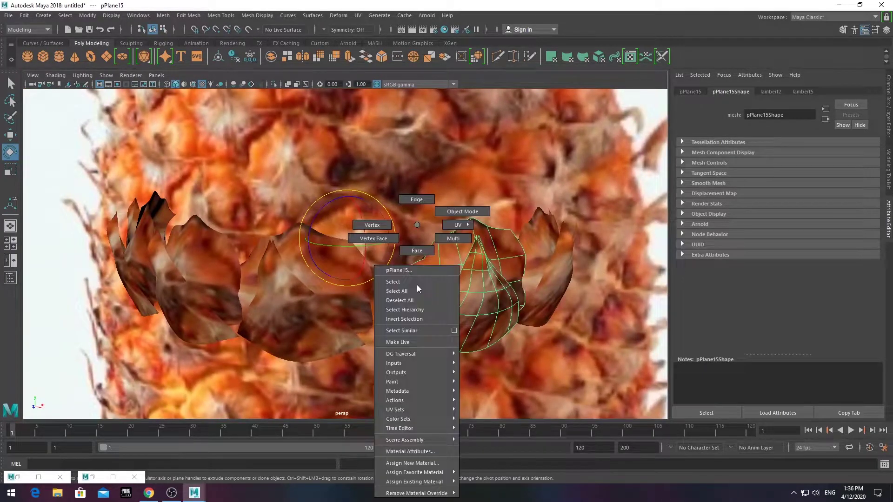
pyautogui.click(372, 225)
pyautogui.keyDown('alt'); pyautogui.moveTo(409, 279); pyautogui.dragTo(442, 365); pyautogui.keyUp('alt')
pyautogui.click(441, 292)
pyautogui.press('w')
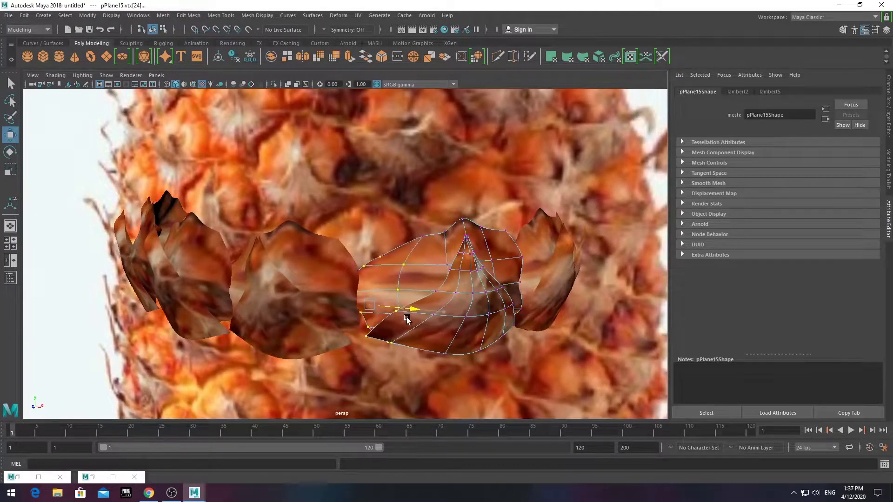
pyautogui.scroll(-5, 406, 317)
# Return to object mode and view the ring from the front
pyautogui.rightClick(379, 228)
pyautogui.click(400, 209)
pyautogui.click(487, 283)
pyautogui.moveTo(487, 284)
pyautogui.keyDown('alt'); pyautogui.mouseDown()
pyautogui.moveTo(534, 293)
pyautogui.moveTo(436, 281)
pyautogui.moveTo(280, 309)
pyautogui.mouseUp(); pyautogui.keyUp('alt')
pyautogui.press('space')
# Combine all the ring's scale pieces into one mesh
pyautogui.click(175, 85)
pyautogui.scroll(3, 351, 235)
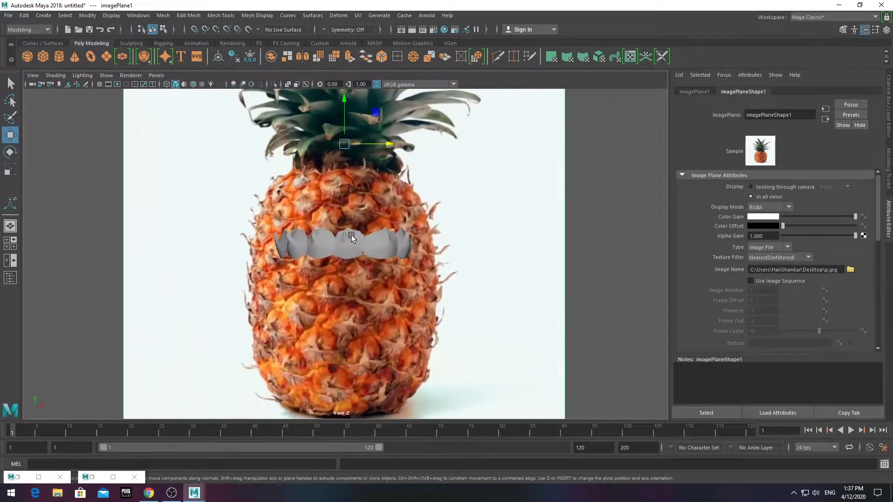
pyautogui.scroll(3, 334, 242)
pyautogui.click(260, 240)
pyautogui.click(163, 15)
pyautogui.click(179, 47)
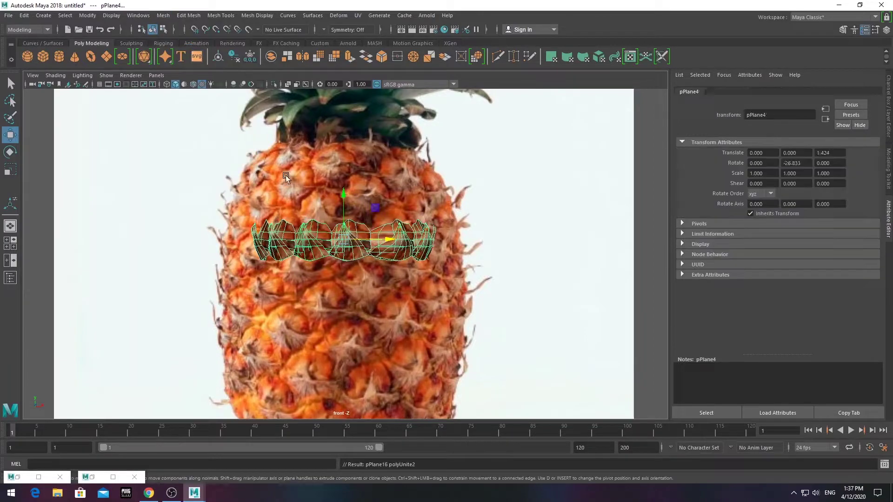
# Stretch the ring wider and lower it on the pineapple
pyautogui.moveTo(344, 248); pyautogui.dragTo(379, 241)
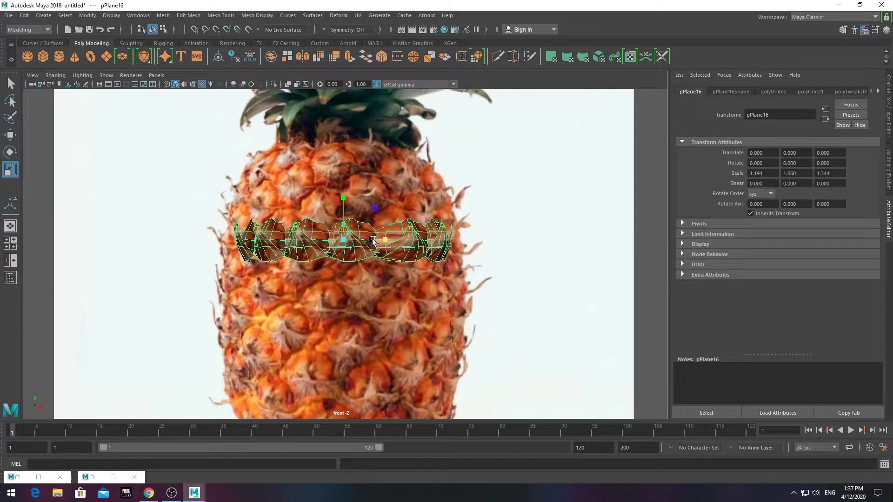
pyautogui.press('w')
pyautogui.moveTo(343, 217); pyautogui.dragTo(339, 230)
pyautogui.scroll(-4, 201, 279)
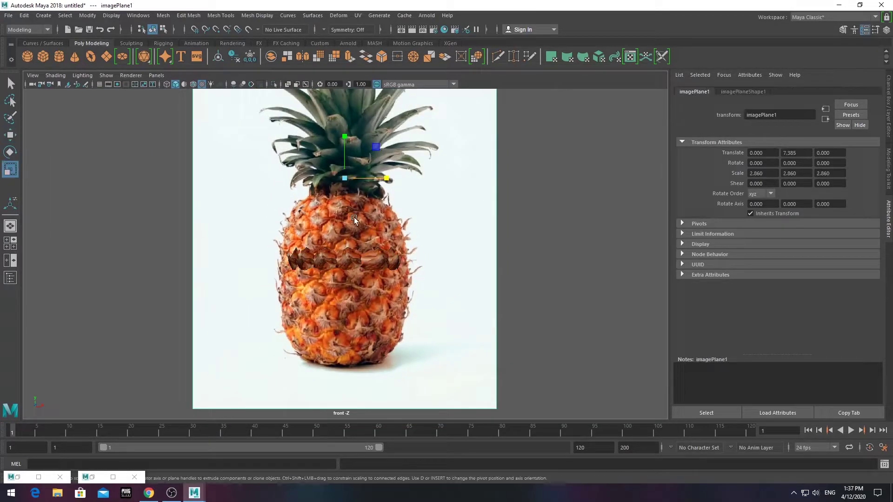
pyautogui.scroll(-1, 339, 195)
pyautogui.scroll(-1, 320, 178)
# Rotate the ring of scales around the pineapple
pyautogui.click(347, 260)
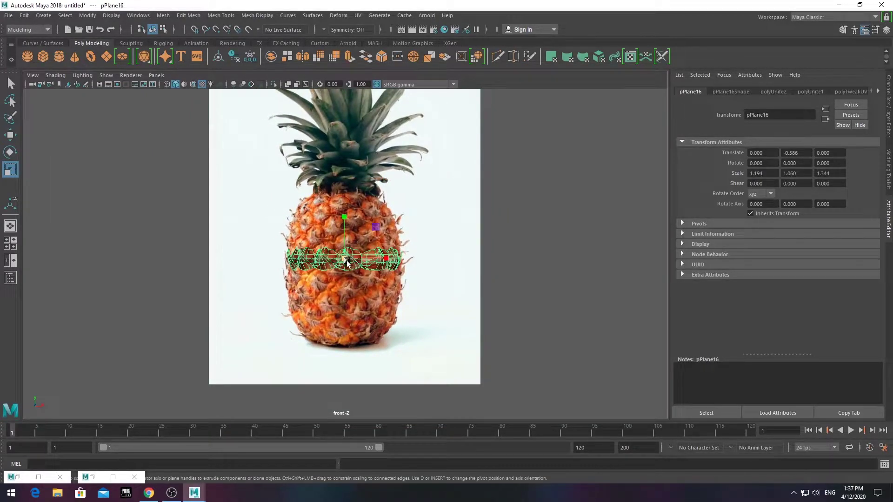
pyautogui.scroll(-1, 325, 180)
pyautogui.scroll(3, 303, 177)
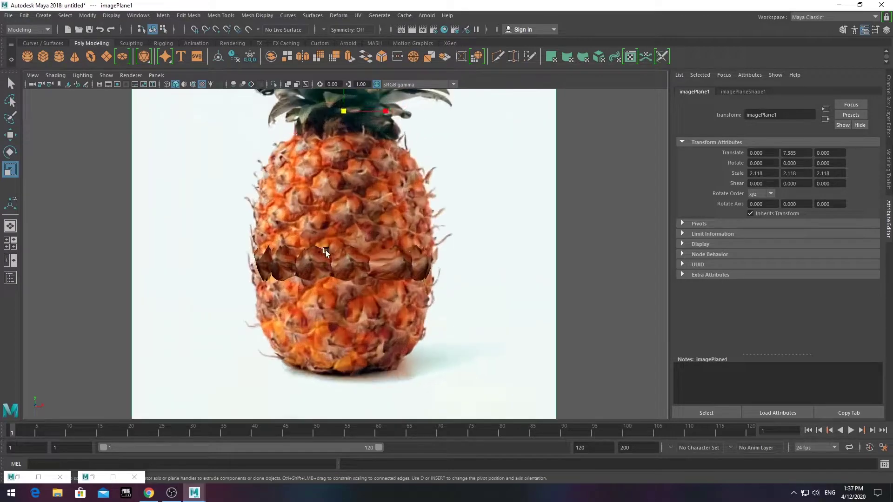
pyautogui.click(326, 250)
pyautogui.scroll(3, 354, 278)
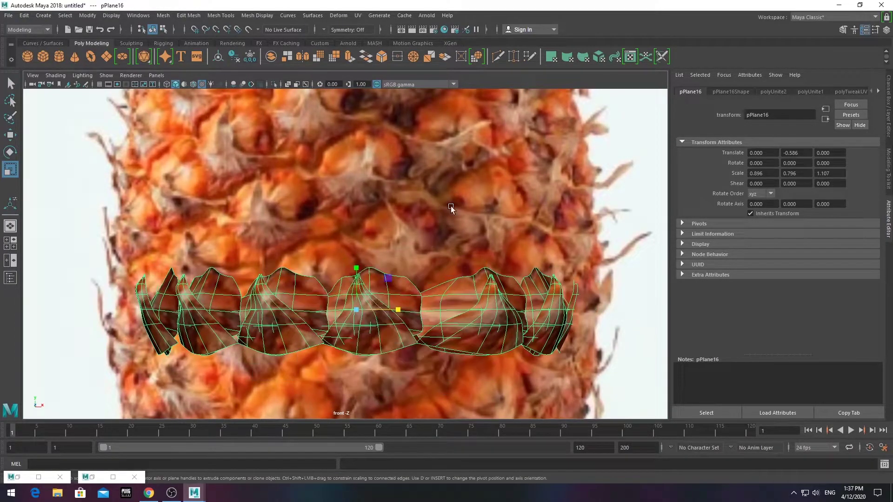
pyautogui.keyDown('alt'); pyautogui.moveTo(450, 205); pyautogui.dragTo(403, 295); pyautogui.keyUp('alt')
pyautogui.scroll(-2, 398, 266)
pyautogui.scroll(5, 370, 338)
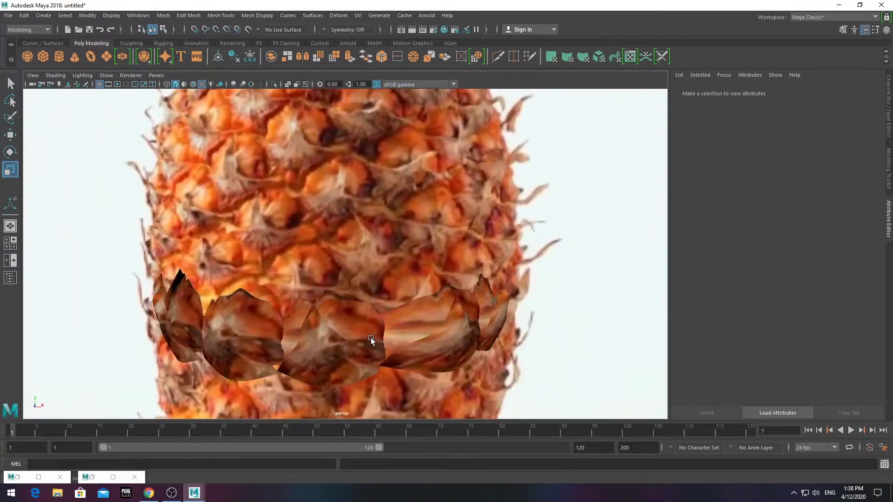
pyautogui.click(371, 337)
pyautogui.press('e')
pyautogui.moveTo(331, 296); pyautogui.dragTo(361, 301)
# Duplicate the ring and raise the copy higher in the front view
pyautogui.press('space')
pyautogui.scroll(2, 418, 293)
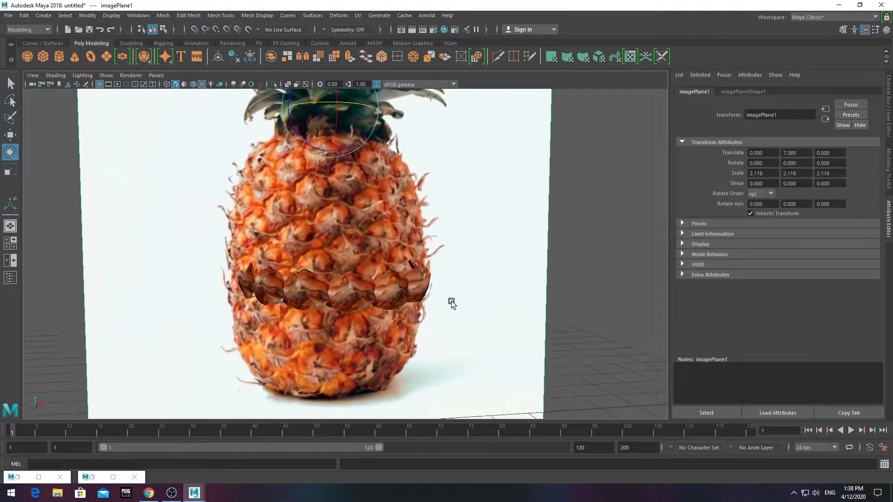
pyautogui.scroll(-2, 313, 304)
pyautogui.scroll(3, 325, 283)
pyautogui.hotkey('ctrl', 'd')
pyautogui.press('w')
pyautogui.moveTo(354, 254); pyautogui.dragTo(356, 221)
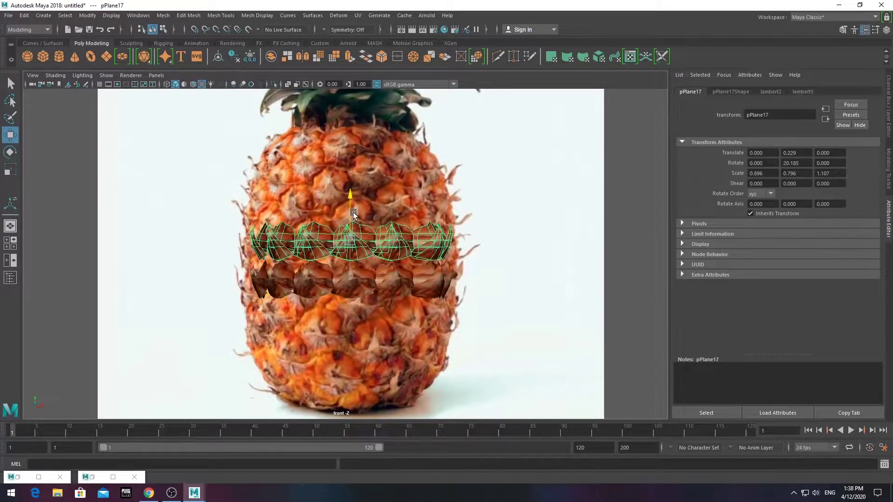
# Stack another ring with Shift+D and lower it into place
pyautogui.hotkey('shift', 'd')
pyautogui.hotkey('shift', 'd')
pyautogui.hotkey('shift', 'd')
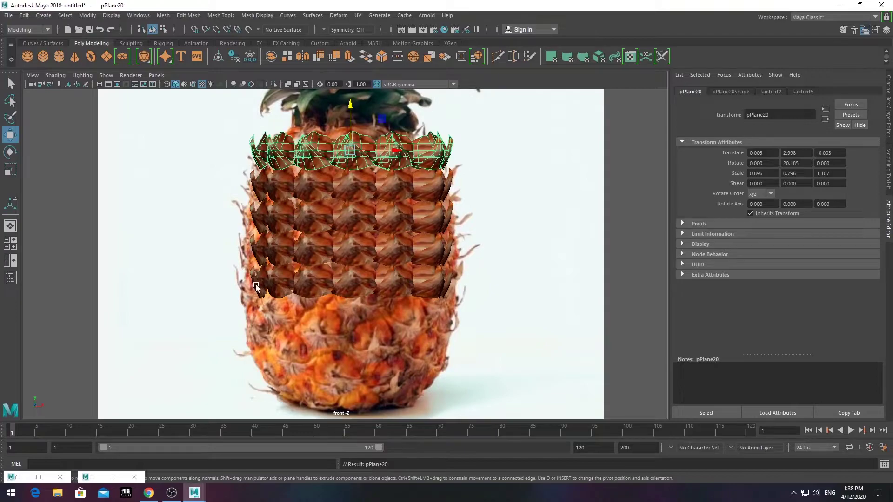
pyautogui.press('space')
pyautogui.scroll(-1, 371, 277)
pyautogui.press('e')
pyautogui.scroll(-2, 370, 277)
pyautogui.scroll(-2, 302, 231)
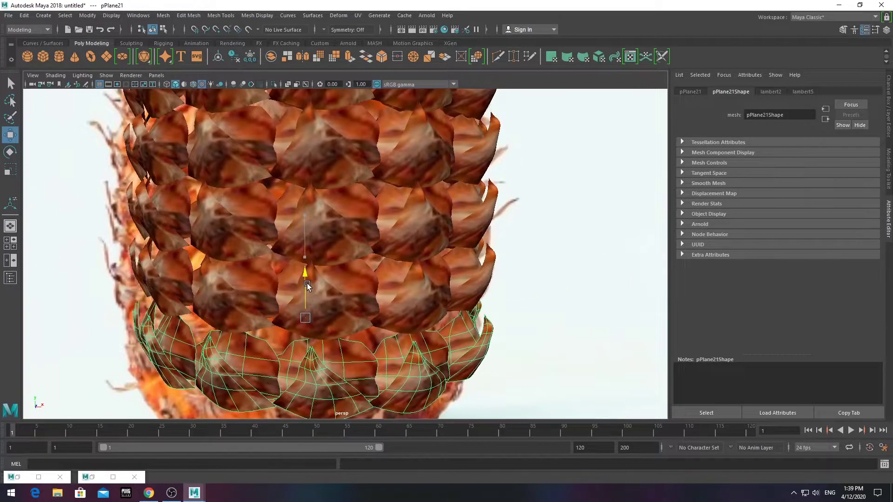
pyautogui.press('space')
pyautogui.press('space')
pyautogui.press('w')
pyautogui.moveTo(344, 207); pyautogui.dragTo(352, 284)
# Select the other rings and check the stack at an angle
pyautogui.press('e')
pyautogui.click(420, 255)
pyautogui.scroll(-3, 392, 261)
pyautogui.click(392, 261)
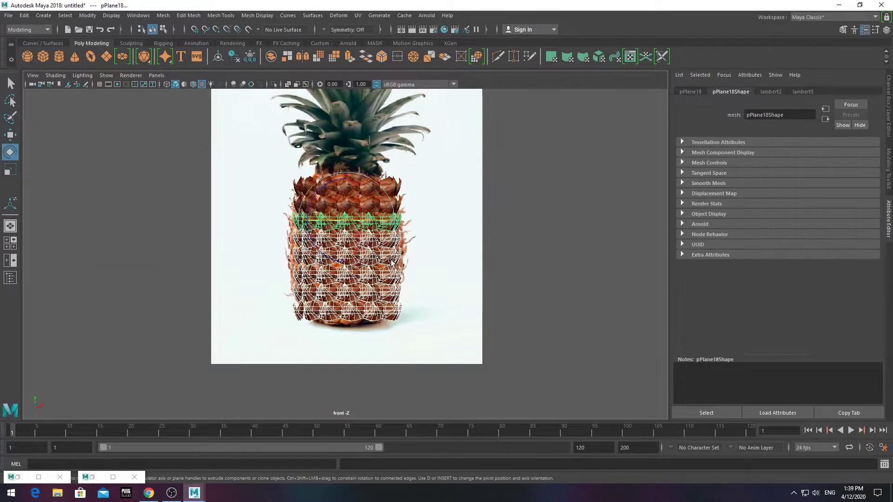
pyautogui.click(483, 229)
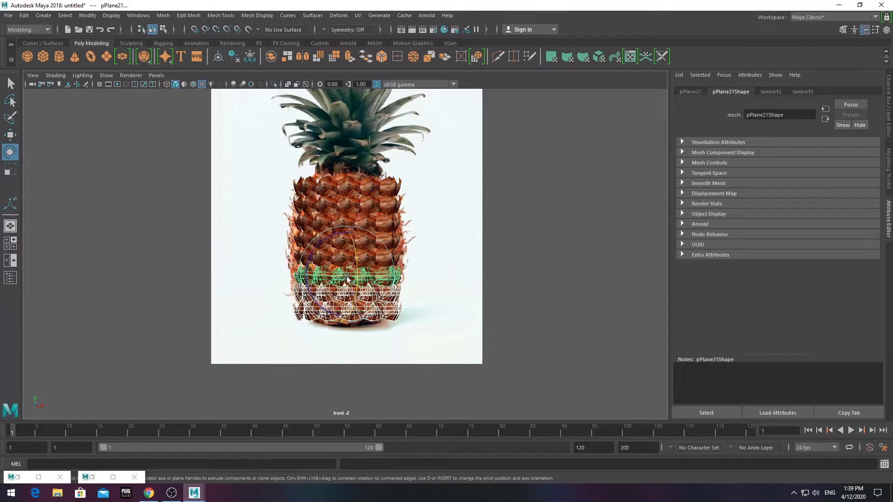
pyautogui.scroll(2, 355, 230)
pyautogui.press('space')
pyautogui.press('space')
pyautogui.moveTo(488, 201)
pyautogui.keyDown('alt'); pyautogui.mouseDown()
pyautogui.moveTo(474, 263)
pyautogui.moveTo(507, 232)
pyautogui.mouseUp(); pyautogui.keyUp('alt')
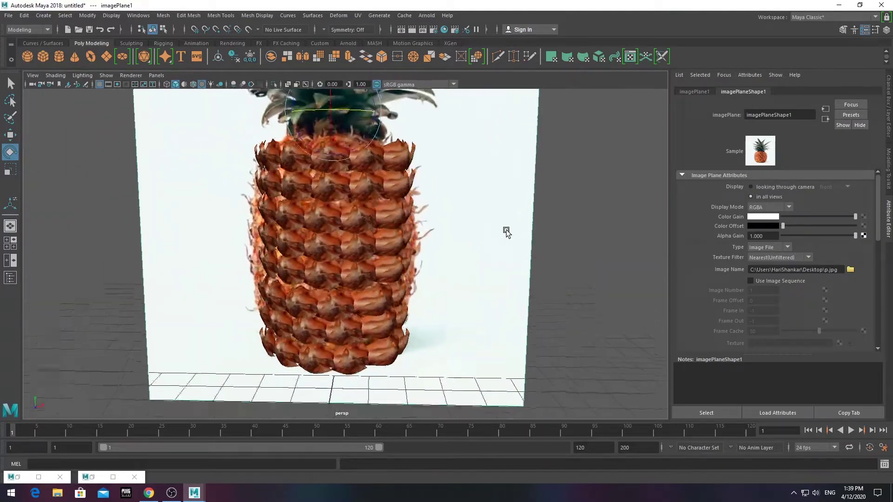
# Review the top ring against the reference image in the four-view layout
pyautogui.press('space')
pyautogui.press('space')
pyautogui.scroll(3, 387, 331)
pyautogui.scroll(-2, 332, 276)
pyautogui.scroll(-1, 393, 251)
pyautogui.click(393, 252)
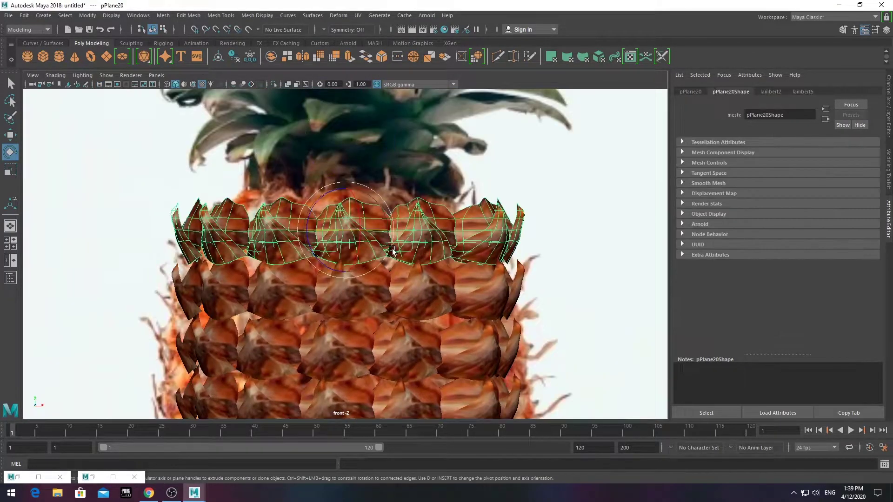
pyautogui.click(312, 189)
pyautogui.scroll(-4, 311, 192)
pyautogui.scroll(4, 311, 191)
# Taper the top ring's upper row of vertices inward to follow the rounded top
pyautogui.hotkey('ctrl', 'z')
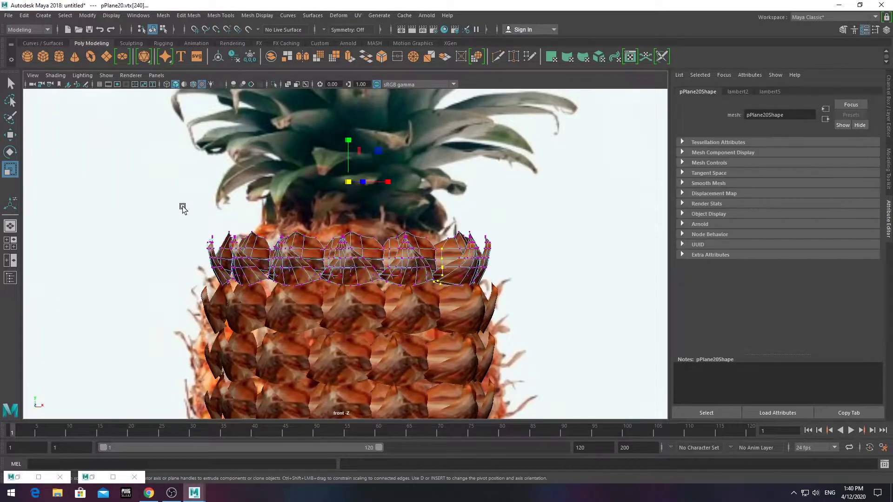
pyautogui.moveTo(498, 230); pyautogui.dragTo(205, 251)
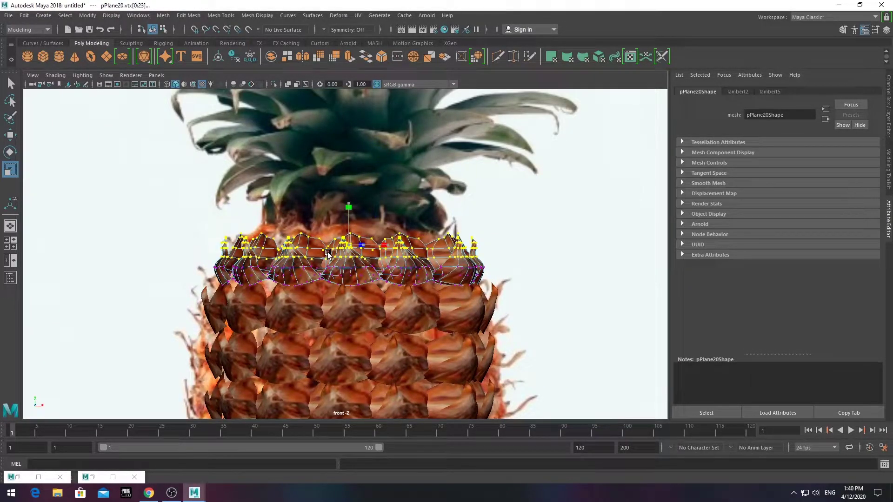
pyautogui.keyDown('alt'); pyautogui.moveTo(362, 271); pyautogui.dragTo(350, 243, button='middle'); pyautogui.keyUp('alt')
pyautogui.click(391, 294)
pyautogui.click(353, 260)
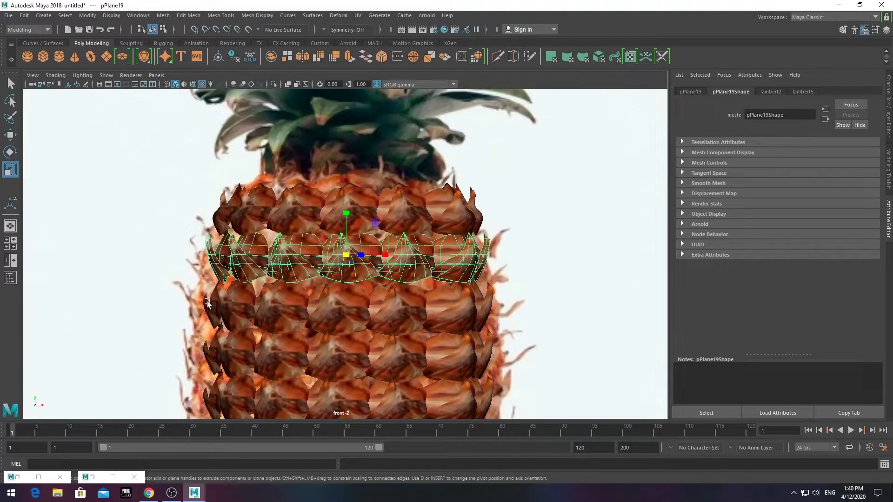
pyautogui.click(347, 305)
# Select the successive lower rings of scales down toward the pineapple's base
pyautogui.keyDown('alt'); pyautogui.moveTo(378, 305); pyautogui.dragTo(378, 279, button='middle'); pyautogui.keyUp('alt')
pyautogui.click(403, 320)
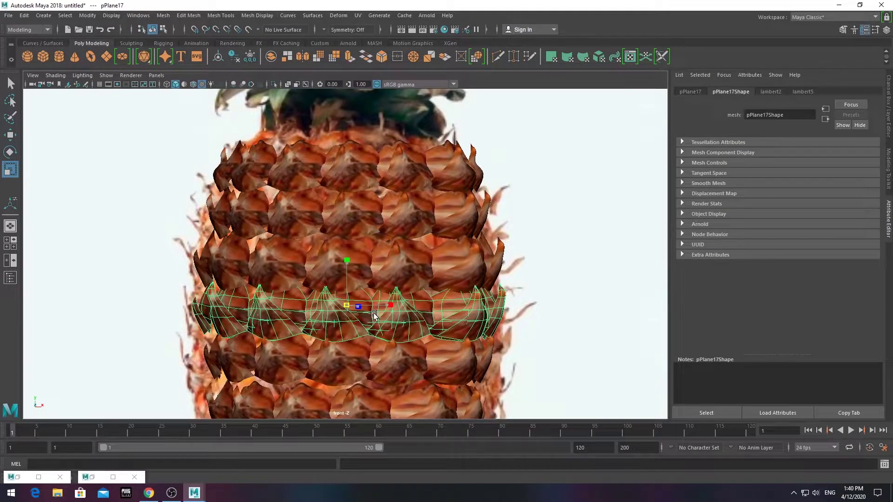
pyautogui.keyDown('alt'); pyautogui.moveTo(402, 320); pyautogui.dragTo(403, 282, button='middle'); pyautogui.keyUp('alt')
pyautogui.moveTo(188, 312); pyautogui.dragTo(430, 343)
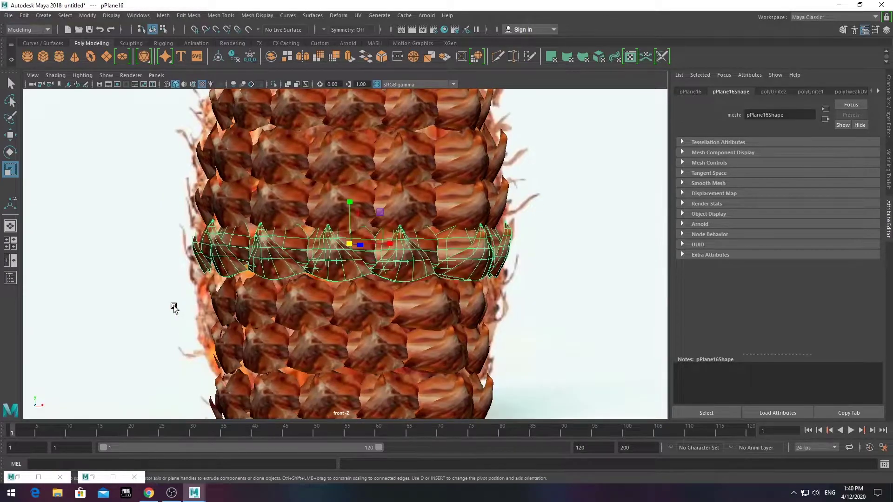
pyautogui.moveTo(349, 253)
pyautogui.keyDown('alt'); pyautogui.mouseDown(button='middle')
pyautogui.moveTo(349, 300)
pyautogui.moveTo(349, 230)
pyautogui.mouseUp(button='middle'); pyautogui.keyUp('alt')
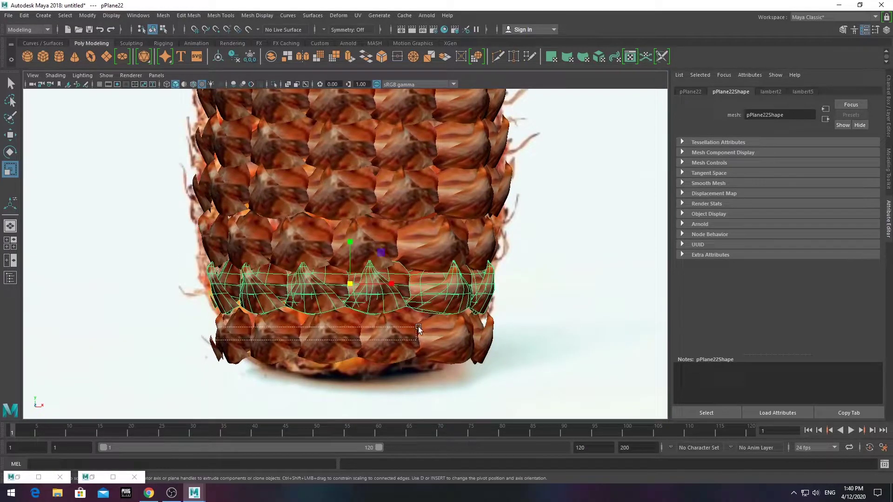
# Narrow the bottom ring, pPlane24, and place it at the pineapple's base
pyautogui.click(337, 340)
pyautogui.moveTo(338, 340); pyautogui.dragTo(331, 339)
pyautogui.press('w')
pyautogui.moveTo(351, 302)
pyautogui.mouseDown()
pyautogui.moveTo(351, 290)
pyautogui.moveTo(351, 325)
pyautogui.mouseUp()
pyautogui.press('r')
pyautogui.moveTo(350, 359); pyautogui.dragTo(316, 354)
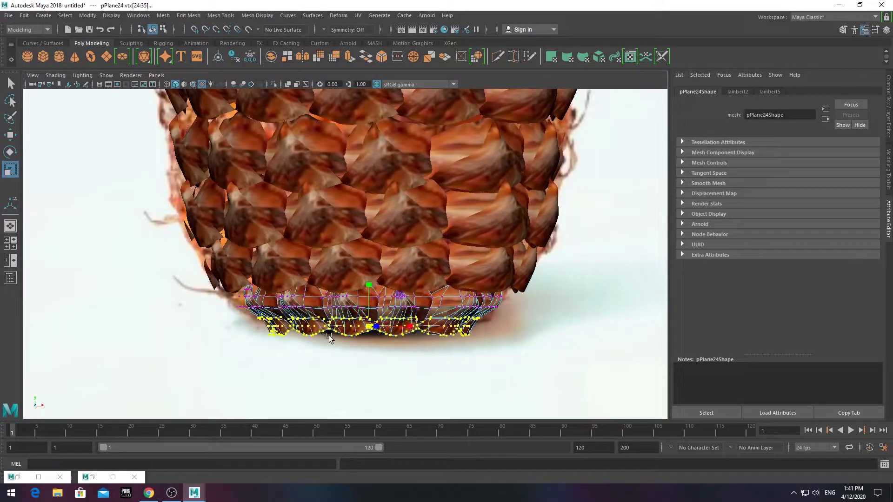
pyautogui.press('space')
# Hide the display layer holding the reference image
pyautogui.click(564, 166)
pyautogui.press('space')
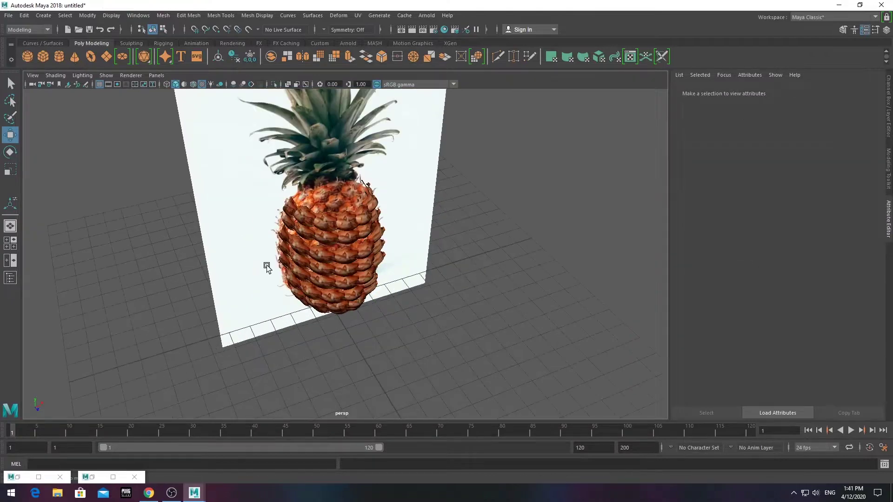
pyautogui.click(367, 198)
pyautogui.hotkey('ctrl', 'a')
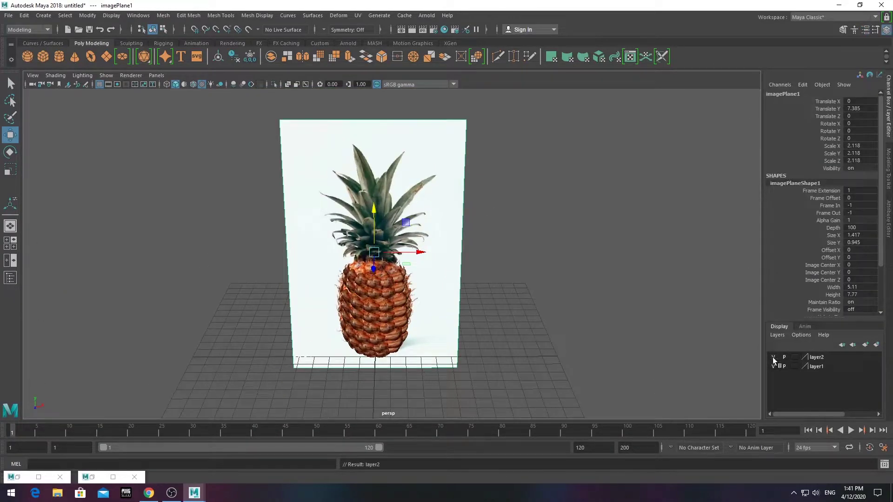
pyautogui.click(773, 358)
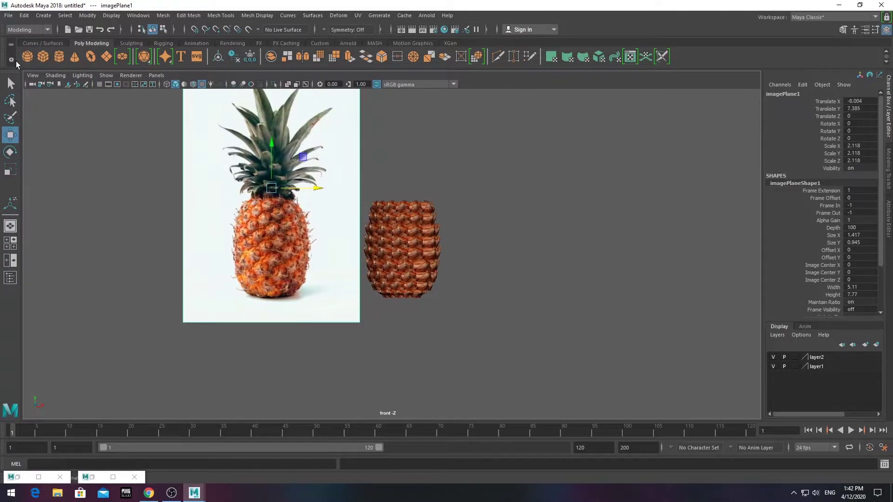
# Create a polygon sphere with 10 subdivisions, scaled up to about 2.08
pyautogui.click(27, 56)
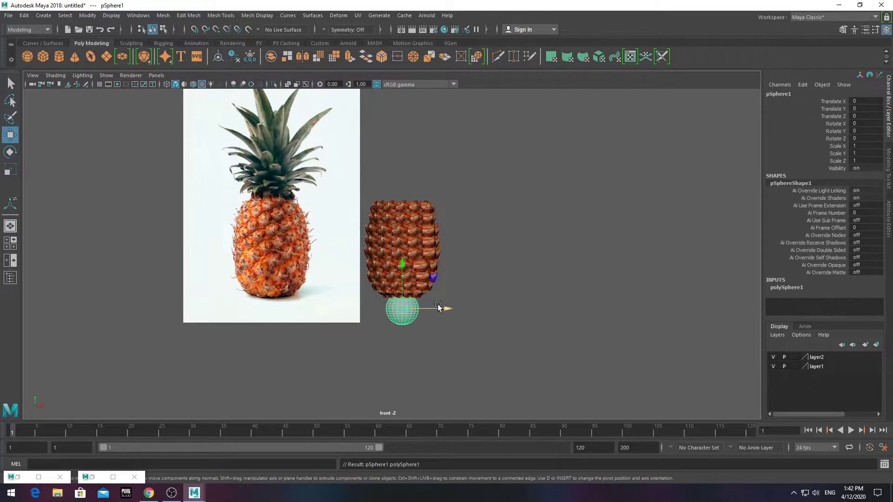
pyautogui.click(786, 288)
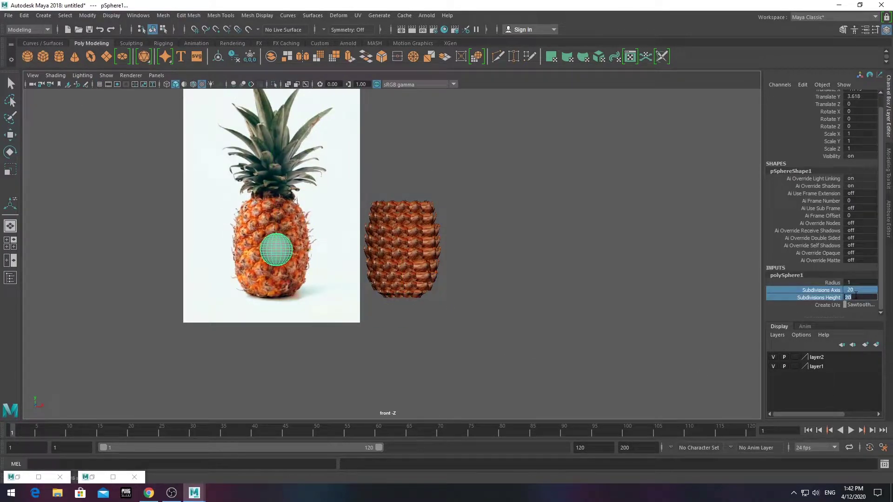
pyautogui.scroll(5, 635, 275)
pyautogui.moveTo(372, 251); pyautogui.dragTo(371, 269, button='right')
pyautogui.click(371, 260)
pyautogui.press('r')
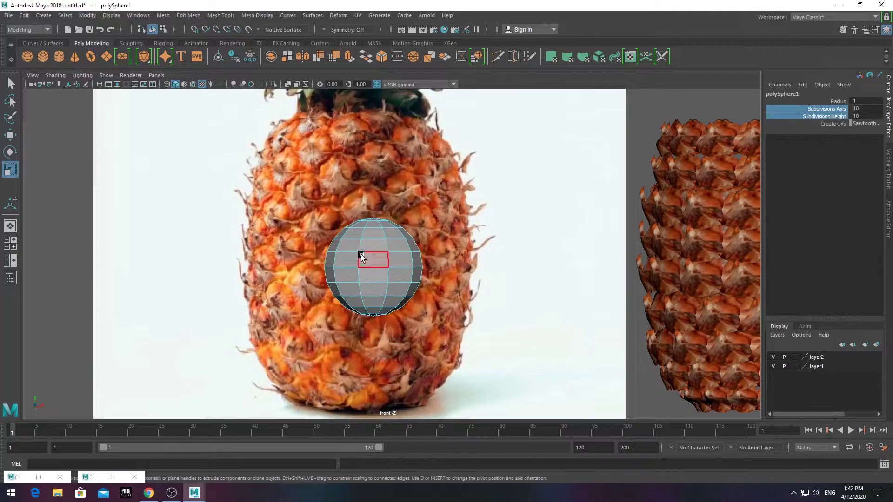
pyautogui.press('F8')
pyautogui.moveTo(396, 257); pyautogui.dragTo(464, 317, button='middle')
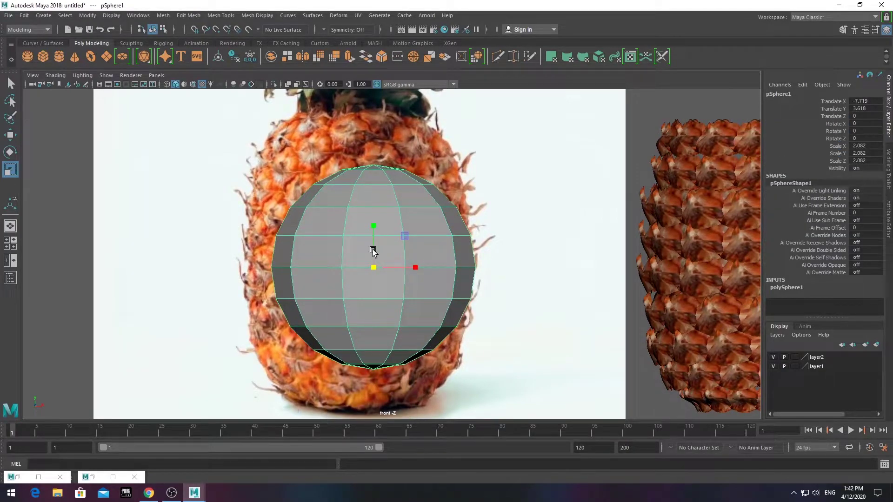
# Push the sphere's left vertices outward and raise its top vertices to stretch it
pyautogui.moveTo(371, 249); pyautogui.dragTo(291, 230, button='right')
pyautogui.moveTo(367, 413); pyautogui.dragTo(368, 413)
pyautogui.press('w')
pyautogui.moveTo(357, 270); pyautogui.dragTo(332, 275)
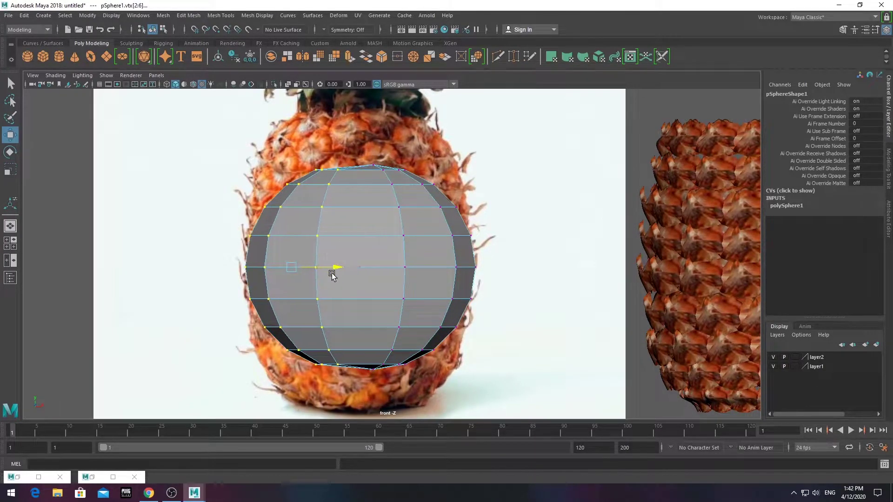
pyautogui.moveTo(454, 187); pyautogui.dragTo(454, 187)
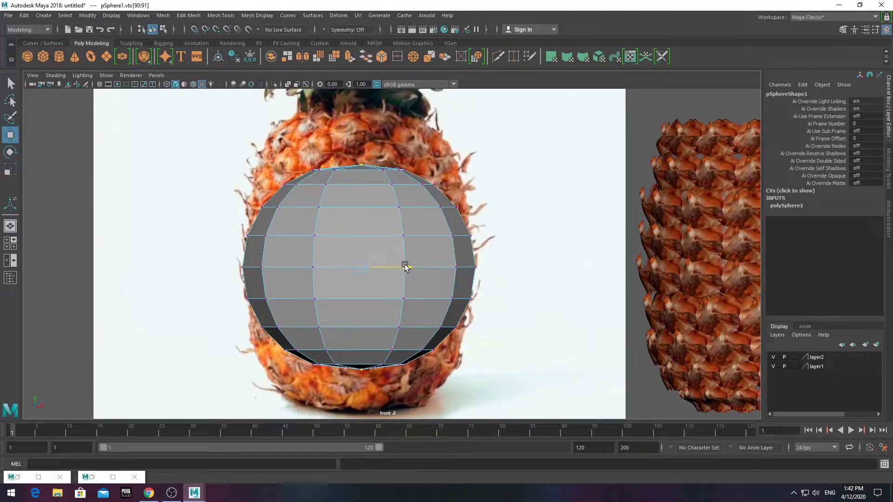
pyautogui.keyDown('alt'); pyautogui.moveTo(301, 182); pyautogui.dragTo(309, 192, button='middle'); pyautogui.keyUp('alt')
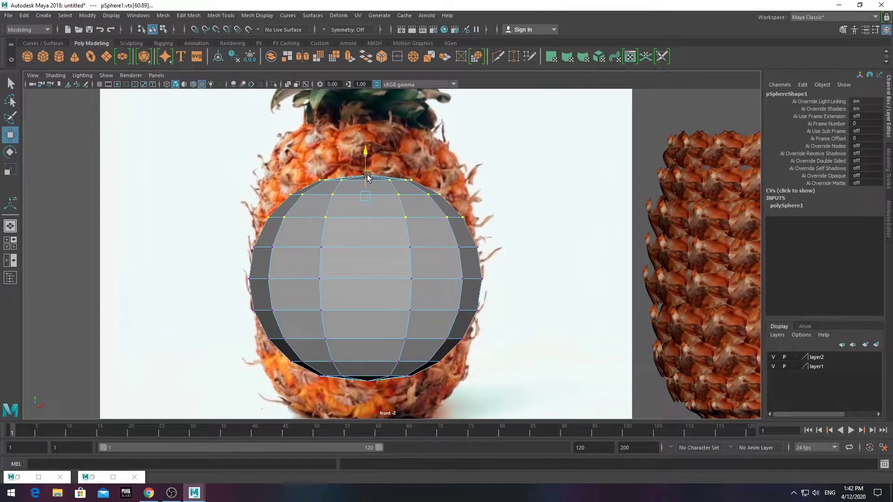
pyautogui.moveTo(359, 162); pyautogui.dragTo(359, 106)
# Lower the bottom vertices and shape the top to meet the crown base, in wireframe
pyautogui.keyDown('alt'); pyautogui.moveTo(363, 186); pyautogui.dragTo(357, 139, button='middle'); pyautogui.keyUp('alt')
pyautogui.moveTo(233, 265); pyautogui.dragTo(493, 339)
pyautogui.moveTo(366, 270); pyautogui.dragTo(367, 316)
pyautogui.scroll(1, 367, 316)
pyautogui.moveTo(240, 247); pyautogui.dragTo(486, 284)
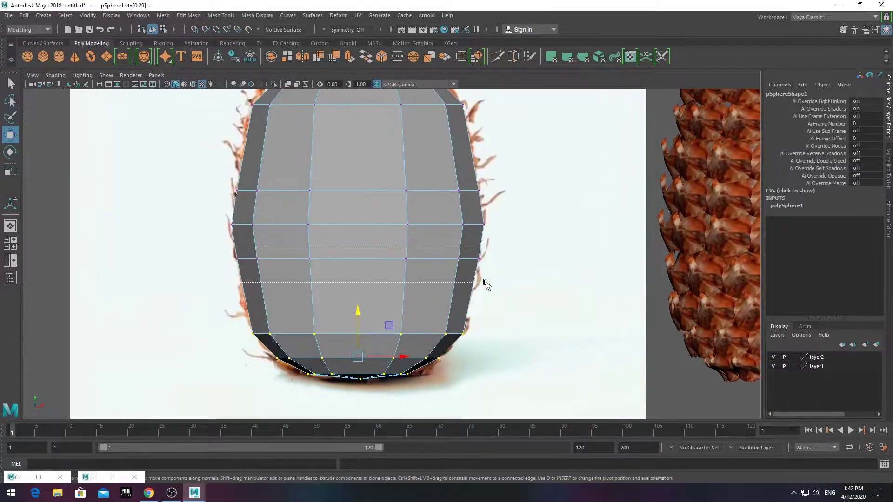
pyautogui.click(166, 84)
pyautogui.keyDown('alt'); pyautogui.moveTo(316, 140); pyautogui.dragTo(317, 279, button='middle'); pyautogui.keyUp('alt')
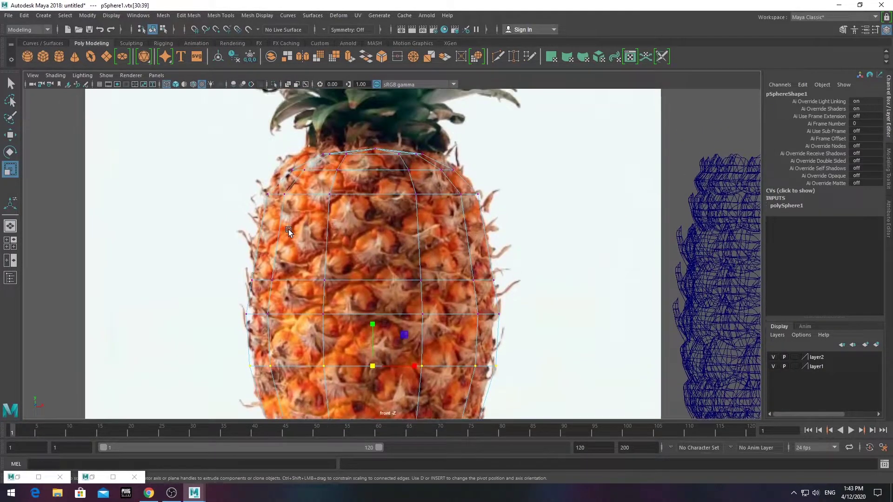
pyautogui.rightClick(316, 183)
pyautogui.moveTo(251, 158); pyautogui.dragTo(448, 181)
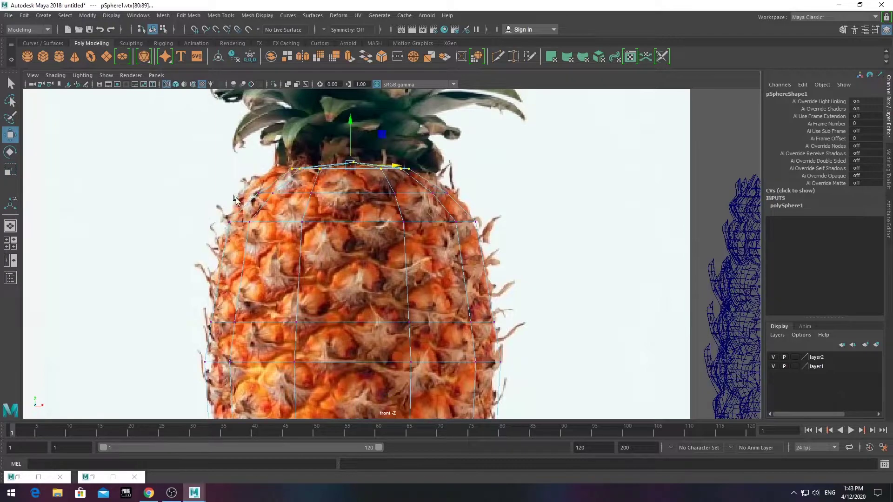
pyautogui.rightClick(468, 292)
pyautogui.scroll(-3, 380, 349)
# Move the sphere onto the textured pineapple and centre it inside the rings
pyautogui.press('space')
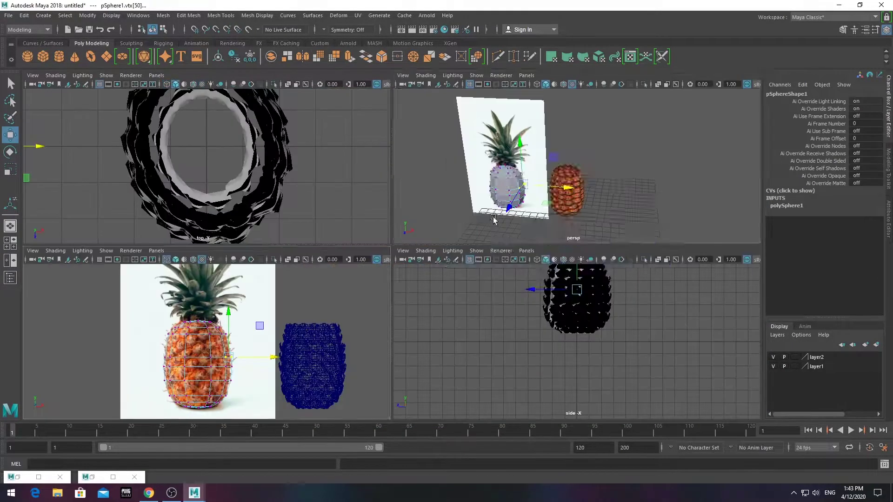
pyautogui.press('space')
pyautogui.press('F8')
pyautogui.keyDown('alt'); pyautogui.moveTo(299, 259); pyautogui.dragTo(248, 303); pyautogui.keyUp('alt')
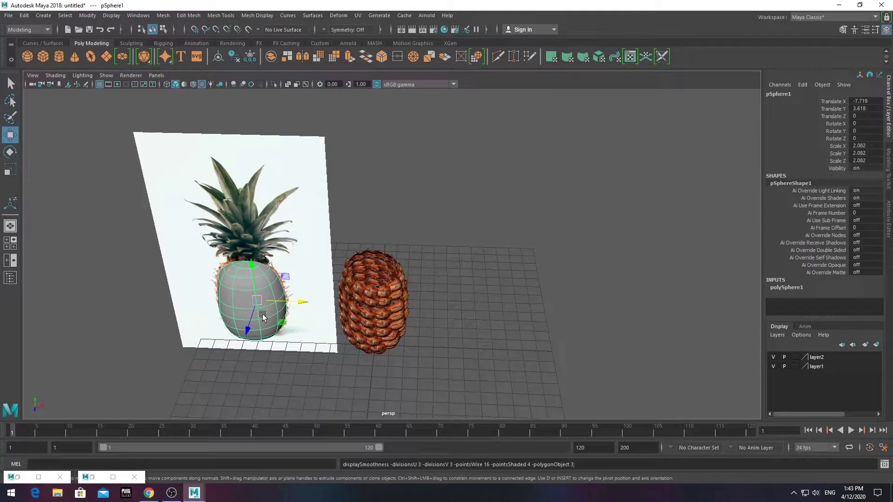
pyautogui.moveTo(263, 316); pyautogui.dragTo(404, 311, button='middle')
pyautogui.moveTo(417, 312)
pyautogui.keyDown('alt'); pyautogui.mouseDown()
pyautogui.moveTo(462, 319)
pyautogui.moveTo(389, 312)
pyautogui.moveTo(250, 217)
pyautogui.mouseUp(); pyautogui.keyUp('alt')
pyautogui.moveTo(402, 255); pyautogui.dragTo(402, 268)
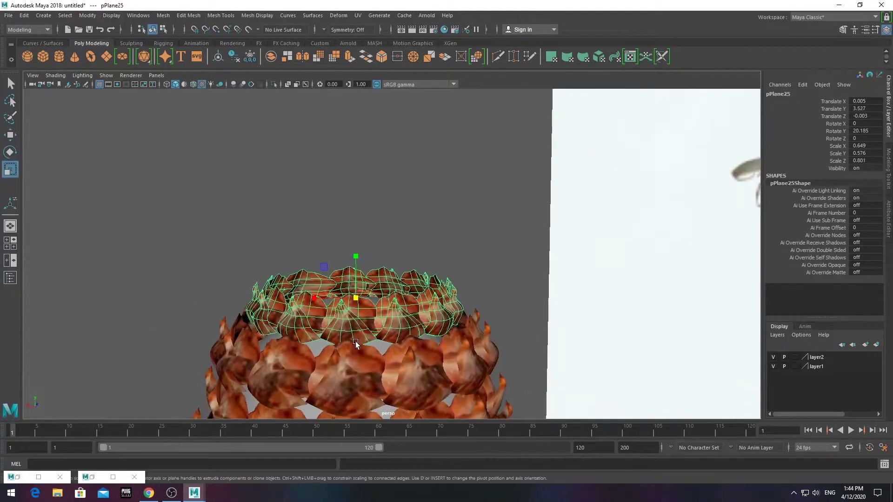
# Shrink the top ring, then duplicate it, raise the copy and scale it smaller
pyautogui.press('r')
pyautogui.moveTo(365, 290)
pyautogui.mouseDown()
pyautogui.moveTo(374, 283)
pyautogui.moveTo(358, 285)
pyautogui.moveTo(383, 313)
pyautogui.mouseUp()
pyautogui.hotkey('ctrl', 'd')
pyautogui.press('w')
pyautogui.moveTo(321, 233); pyautogui.dragTo(320, 223)
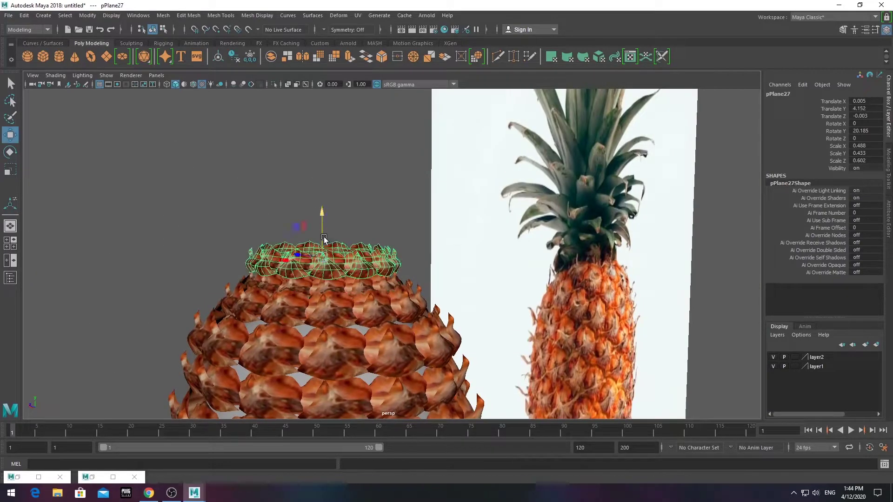
pyautogui.press('r')
pyautogui.moveTo(322, 257); pyautogui.dragTo(281, 255)
pyautogui.moveTo(326, 279)
pyautogui.keyDown('alt'); pyautogui.mouseDown()
pyautogui.moveTo(419, 260)
pyautogui.moveTo(459, 272)
pyautogui.moveTo(407, 327)
pyautogui.mouseUp(); pyautogui.keyUp('alt')
pyautogui.scroll(-3, 406, 327)
pyautogui.scroll(5, 395, 336)
# Assign a new Phong E material to the pineapple body mesh
pyautogui.scroll(3, 395, 336)
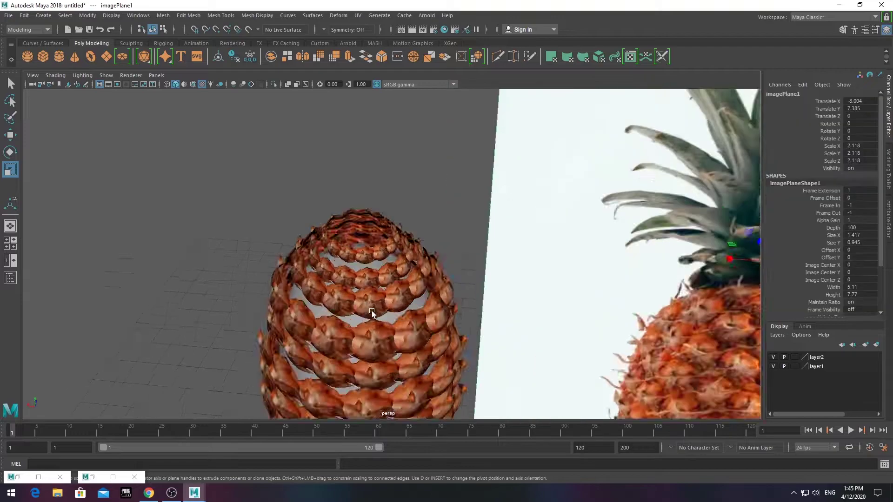
pyautogui.click(367, 252)
pyautogui.scroll(-2, 367, 251)
pyautogui.rightClick(351, 205)
pyautogui.moveTo(353, 204); pyautogui.dragTo(358, 441, button='right')
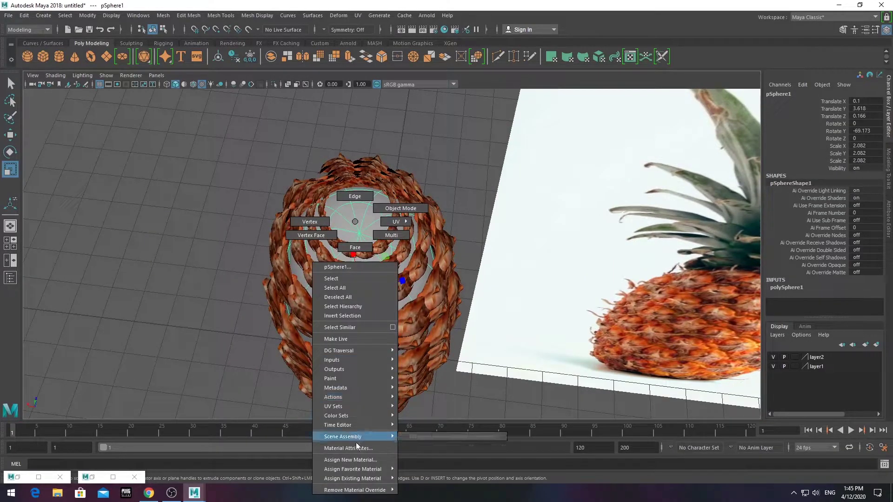
pyautogui.click(369, 253)
# Connect a File texture loading p.jpg to the material's Color
pyautogui.moveTo(319, 219); pyautogui.dragTo(324, 449, button='right')
pyautogui.click(805, 214)
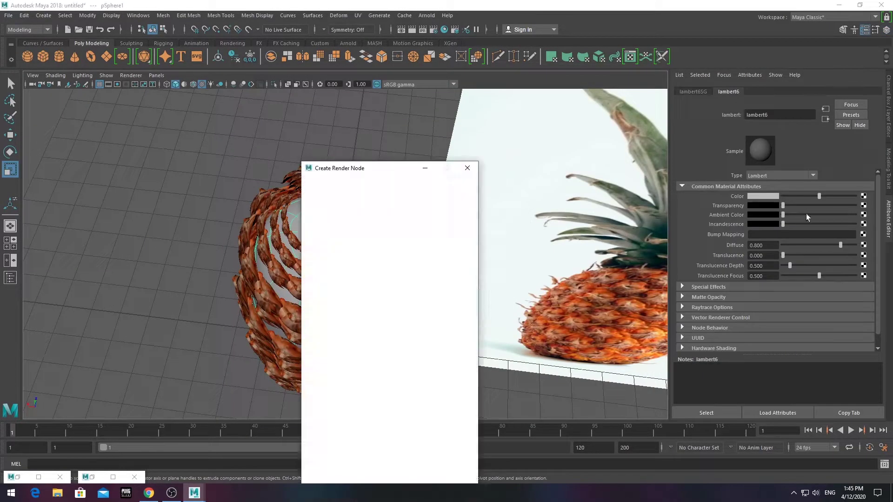
pyautogui.click(866, 218)
pyautogui.click(186, 254)
pyautogui.click(538, 361)
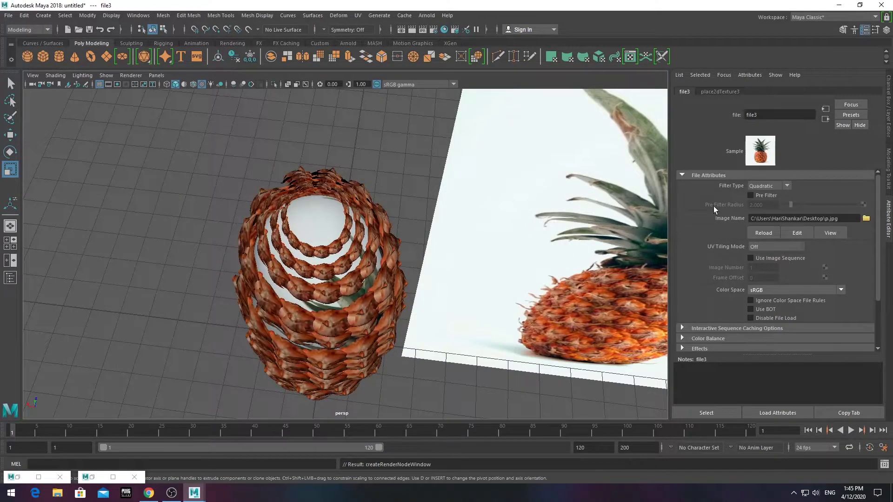
pyautogui.scroll(3, 383, 245)
pyautogui.scroll(-3, 383, 244)
# In the UV Editor, select all body faces and move and scale the UV shell over the pineapple
pyautogui.click(329, 209)
pyautogui.keyDown('alt'); pyautogui.moveTo(333, 230); pyautogui.dragTo(333, 279); pyautogui.keyUp('alt')
pyautogui.click(358, 15)
pyautogui.click(372, 26)
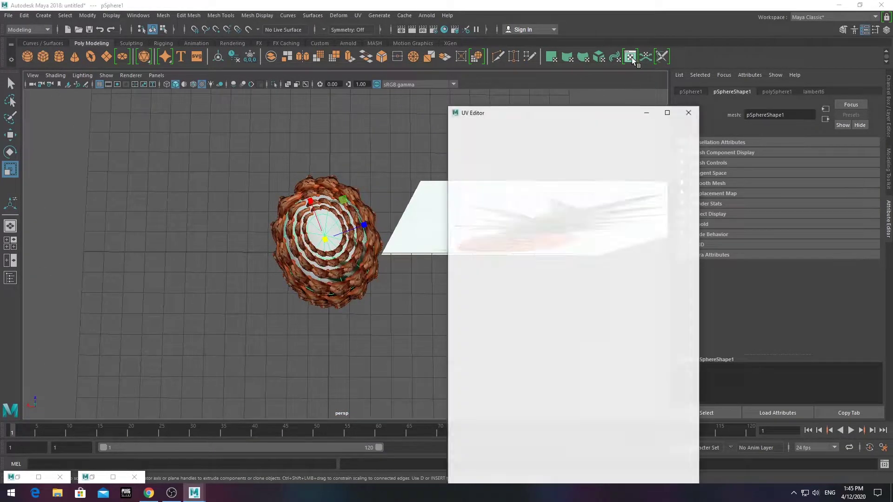
pyautogui.scroll(-2, 559, 272)
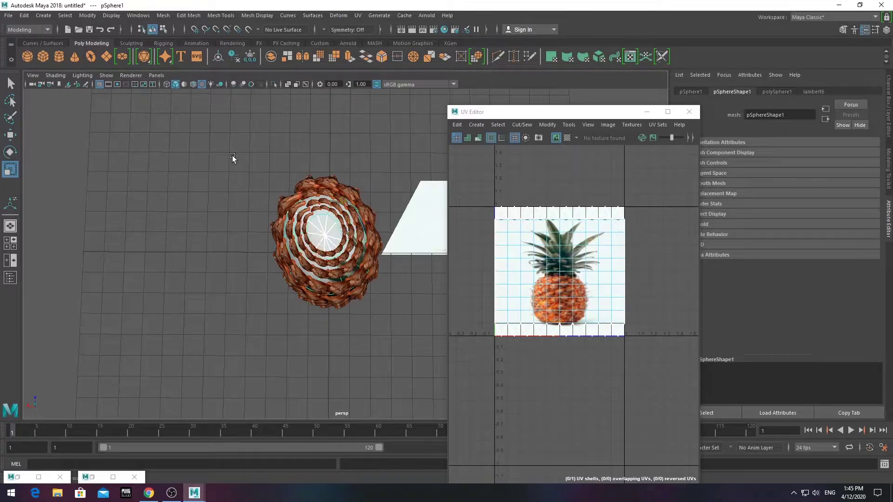
pyautogui.moveTo(233, 160); pyautogui.dragTo(386, 317)
pyautogui.scroll(5, 565, 289)
pyautogui.scroll(-3, 565, 289)
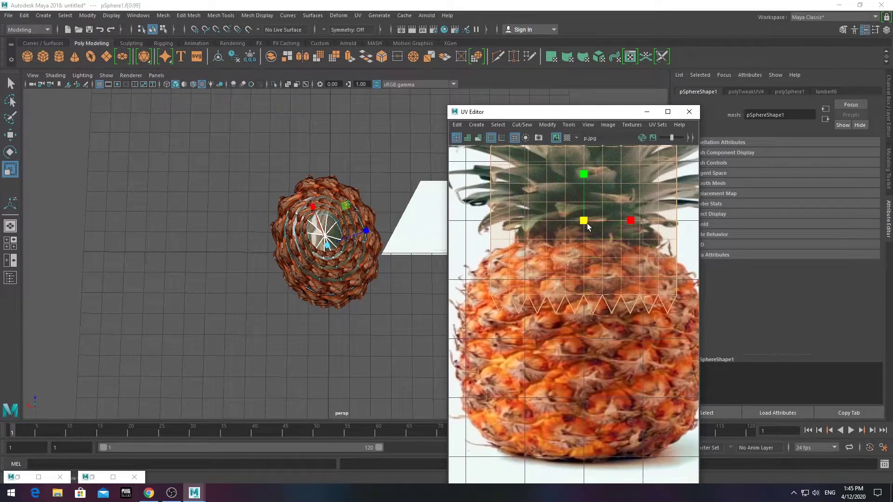
pyautogui.moveTo(579, 219)
pyautogui.mouseDown()
pyautogui.moveTo(605, 242)
pyautogui.moveTo(580, 307)
pyautogui.mouseUp()
pyautogui.press('w')
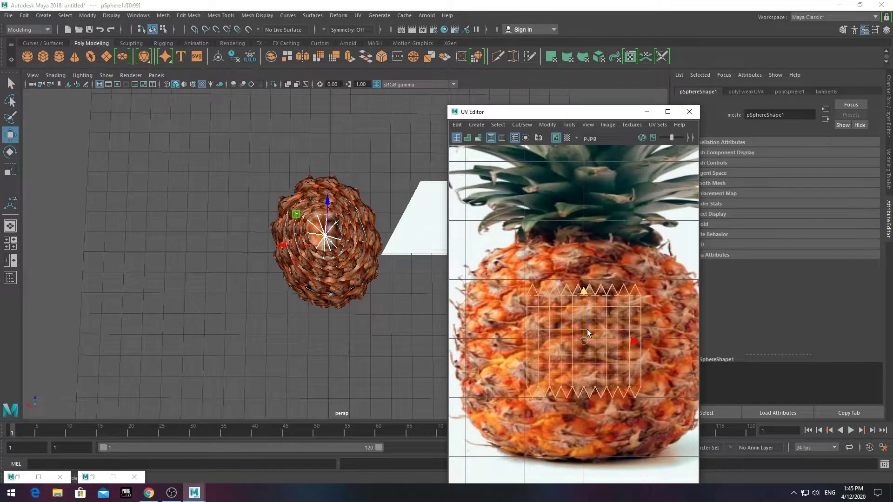
pyautogui.press('r')
pyautogui.moveTo(584, 340); pyautogui.dragTo(606, 358)
# Apply a planar UV projection and squash the UVs onto the pineapple skin
pyautogui.click(120, 481)
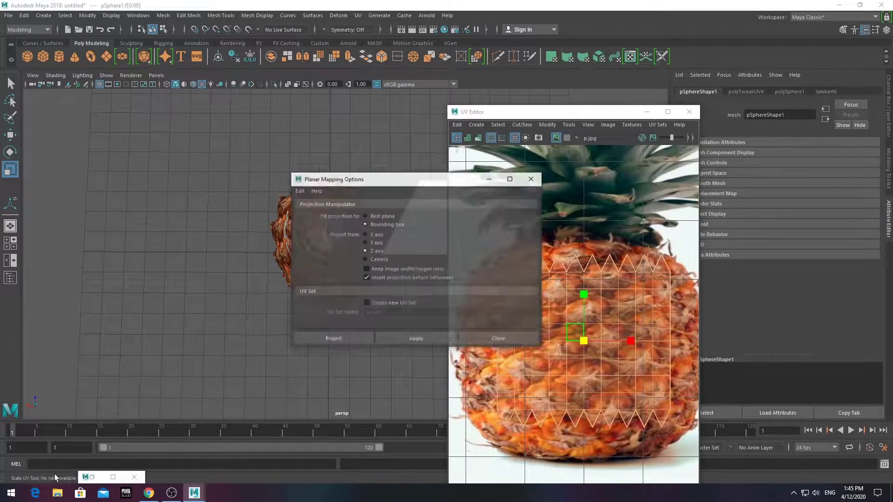
pyautogui.click(425, 332)
pyautogui.click(512, 333)
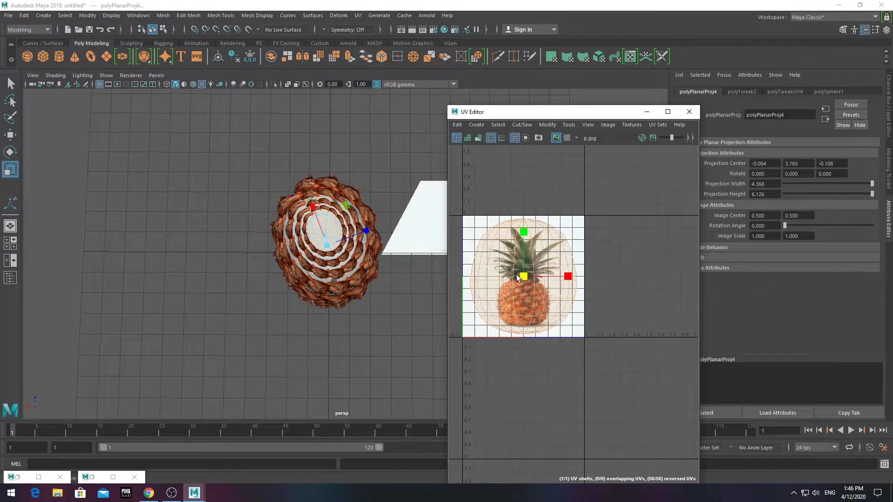
pyautogui.scroll(4, 518, 278)
pyautogui.press('w')
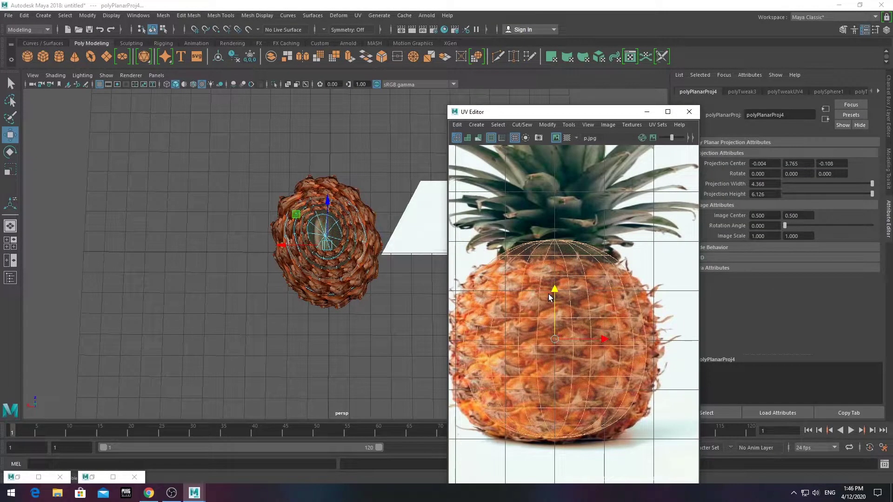
pyautogui.press('r')
pyautogui.moveTo(555, 289); pyautogui.dragTo(555, 303)
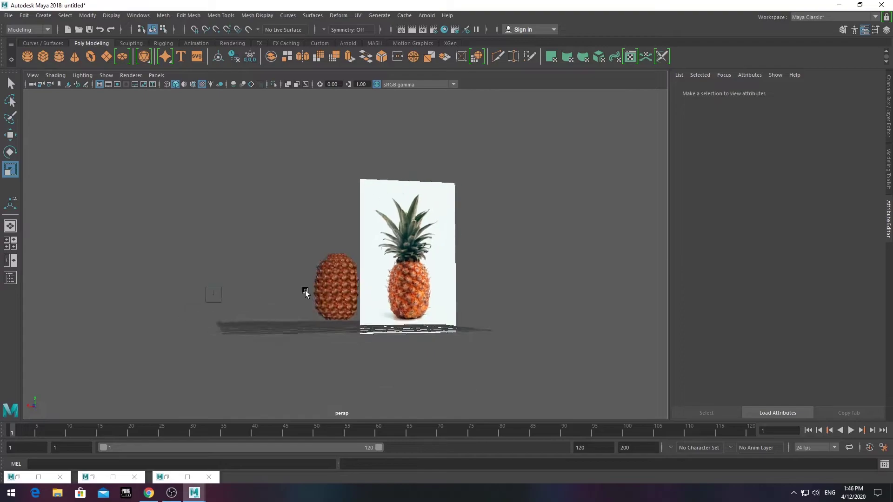
pyautogui.scroll(5, 326, 275)
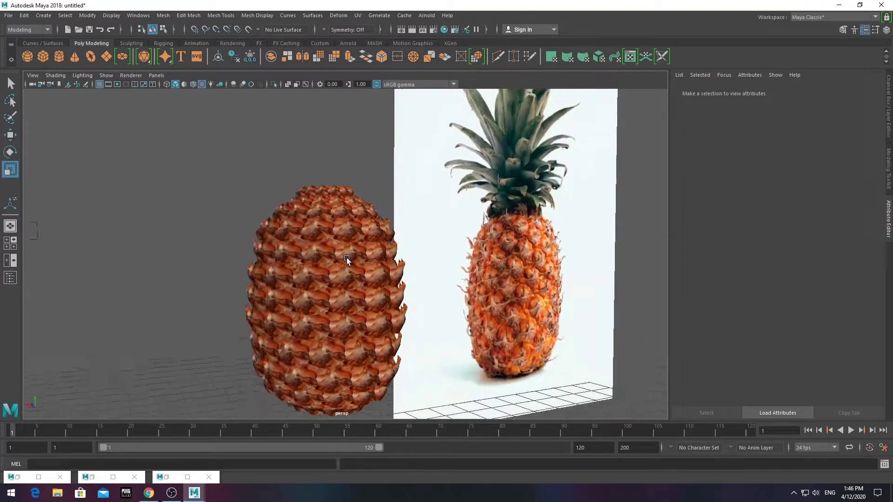
pyautogui.keyDown('alt'); pyautogui.moveTo(347, 258); pyautogui.dragTo(400, 270); pyautogui.keyUp('alt')
pyautogui.click(278, 276)
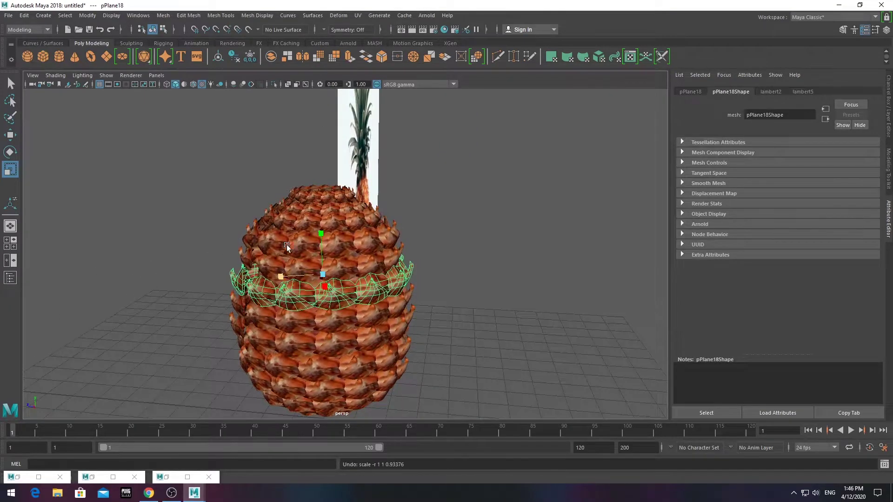
pyautogui.moveTo(287, 248)
pyautogui.keyDown('shift'); pyautogui.mouseDown()
pyautogui.moveTo(219, 152)
pyautogui.moveTo(261, 288)
pyautogui.moveTo(319, 235)
pyautogui.moveTo(363, 255)
pyautogui.mouseUp(); pyautogui.keyUp('shift')
pyautogui.scroll(3, 270, 294)
pyautogui.scroll(-3, 325, 251)
pyautogui.scroll(4, 327, 212)
pyautogui.moveTo(253, 166)
pyautogui.keyDown('alt'); pyautogui.mouseDown()
pyautogui.moveTo(327, 212)
pyautogui.moveTo(359, 248)
pyautogui.mouseUp(); pyautogui.keyUp('alt')
pyautogui.scroll(-3, 359, 248)
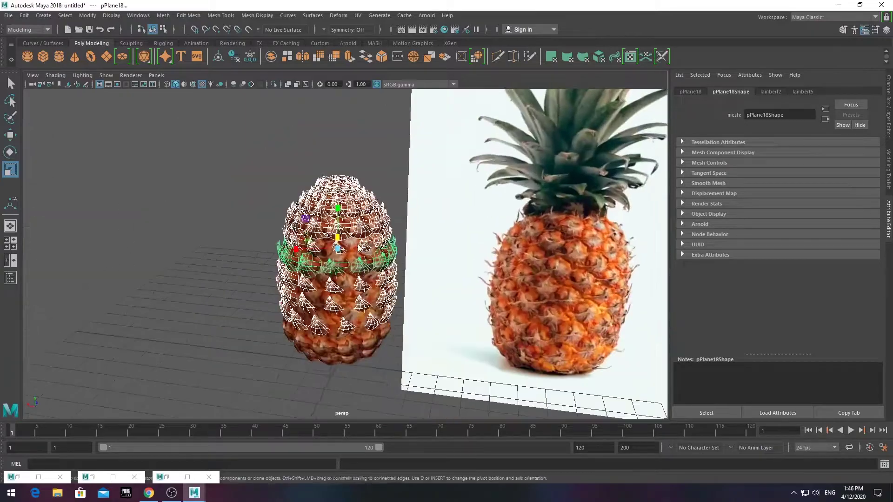
pyautogui.scroll(-3, 358, 247)
pyautogui.click(299, 313)
pyautogui.keyDown('alt'); pyautogui.moveTo(299, 313); pyautogui.dragTo(360, 336); pyautogui.keyUp('alt')
pyautogui.scroll(-2, 361, 336)
# Set pPlane28's Subdivisions Width and Height to 5 in the Channel Box
pyautogui.scroll(2, 337, 294)
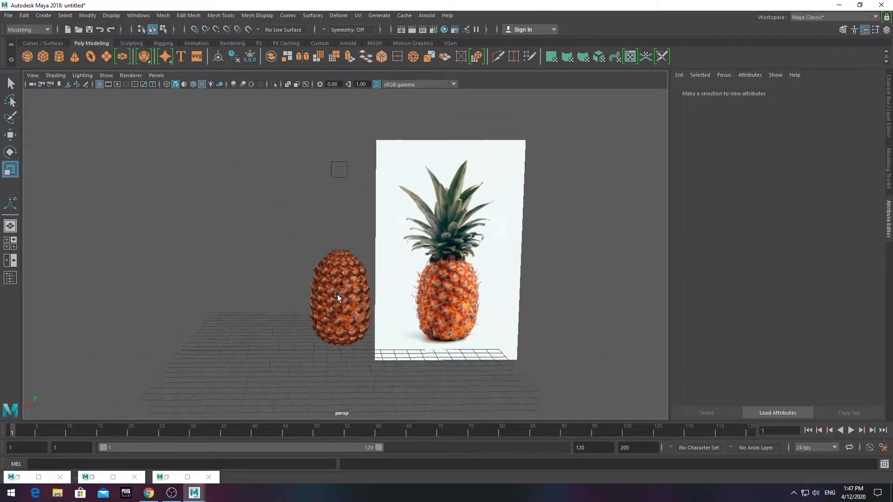
pyautogui.scroll(3, 333, 293)
pyautogui.click(239, 367)
pyautogui.scroll(-3, 239, 368)
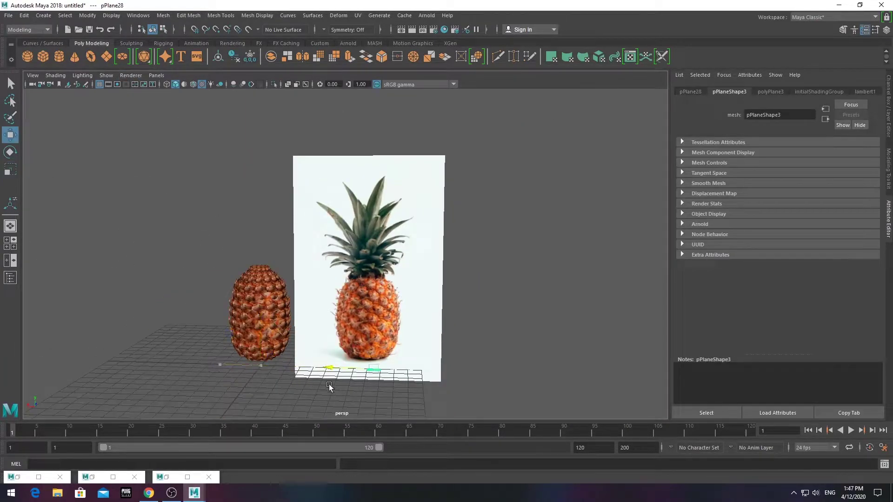
pyautogui.moveTo(329, 387)
pyautogui.keyDown('alt'); pyautogui.mouseDown()
pyautogui.moveTo(399, 293)
pyautogui.moveTo(454, 342)
pyautogui.mouseUp(); pyautogui.keyUp('alt')
pyautogui.scroll(2, 454, 343)
pyautogui.scroll(2, 454, 343)
pyautogui.hotkey('ctrl', 'a')
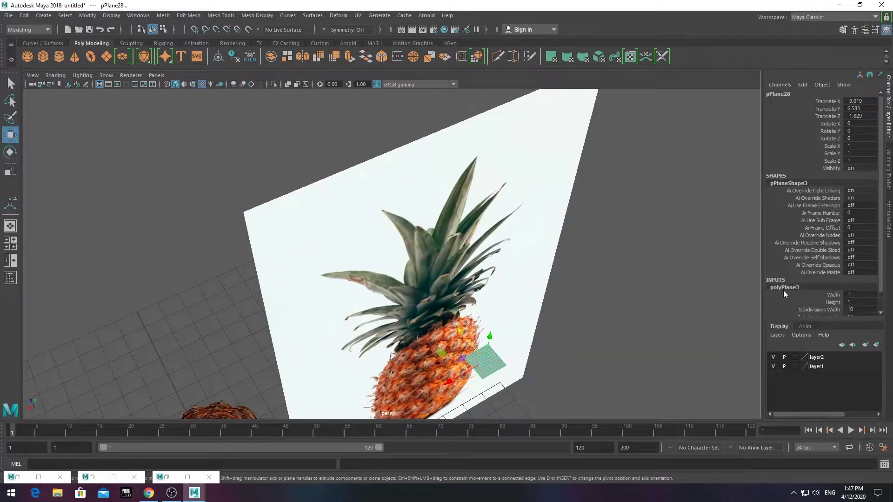
pyautogui.scroll(-2, 784, 294)
pyautogui.moveTo(790, 291); pyautogui.dragTo(853, 298)
pyautogui.press('Return')
# Set the plane's Rotate X to -90 so it stands upright
pyautogui.moveTo(558, 360)
pyautogui.keyDown('alt'); pyautogui.mouseDown()
pyautogui.moveTo(543, 348)
pyautogui.moveTo(445, 351)
pyautogui.moveTo(416, 396)
pyautogui.mouseUp(); pyautogui.keyUp('alt')
pyautogui.press('e')
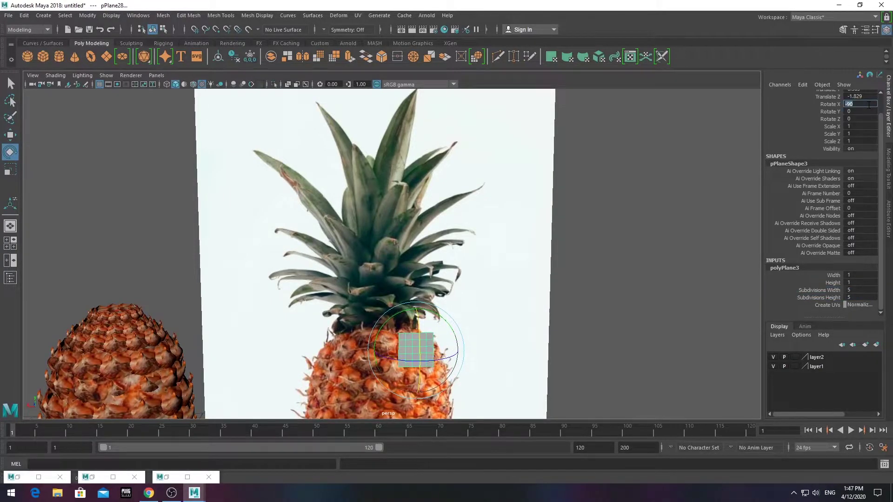
pyautogui.press('Return')
pyautogui.scroll(3, 343, 328)
# Narrow the plane horizontally to Scale X 0.734 and view it from the front camera
pyautogui.scroll(3, 342, 328)
pyautogui.press('r')
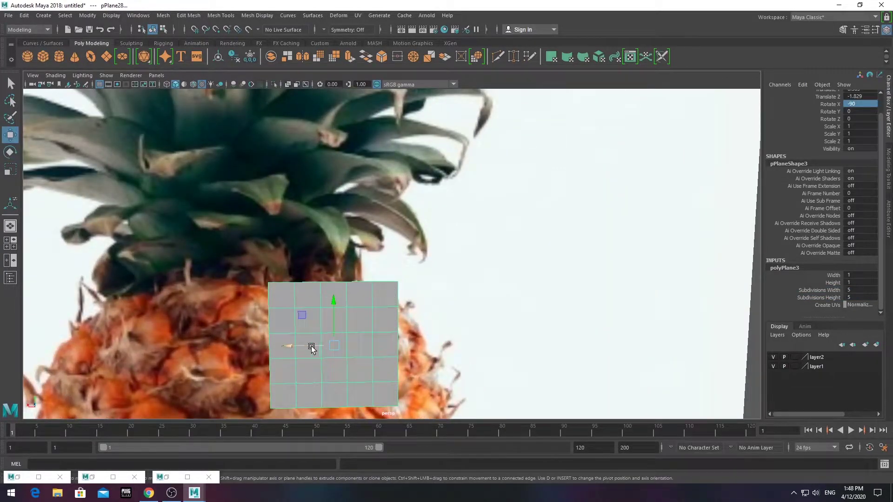
pyautogui.keyDown('alt'); pyautogui.moveTo(298, 344); pyautogui.dragTo(502, 253, button='middle'); pyautogui.keyUp('alt')
pyautogui.scroll(3, 455, 275)
pyautogui.press('space')
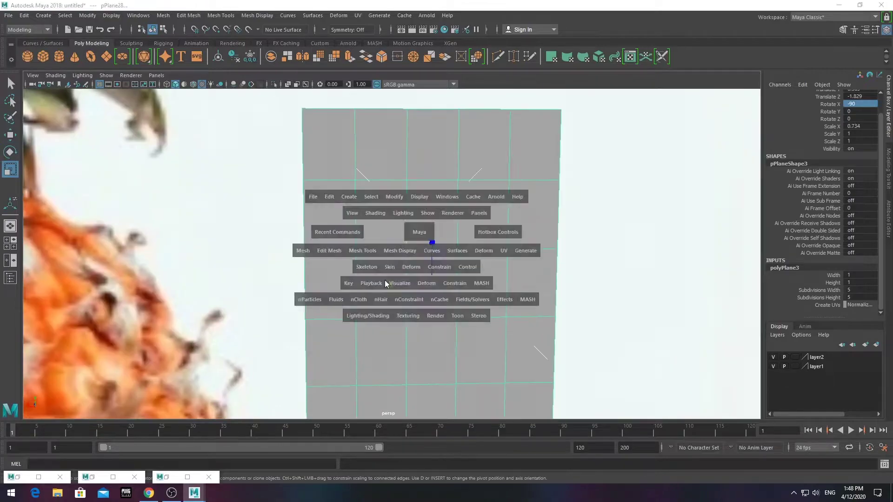
pyautogui.moveTo(464, 269); pyautogui.dragTo(404, 324)
pyautogui.press('space')
# Reshape the plane's vertex rows into a pointed leaf and move it onto the crown
pyautogui.moveTo(393, 237); pyautogui.dragTo(403, 310)
pyautogui.moveTo(326, 228); pyautogui.dragTo(289, 224, button='right')
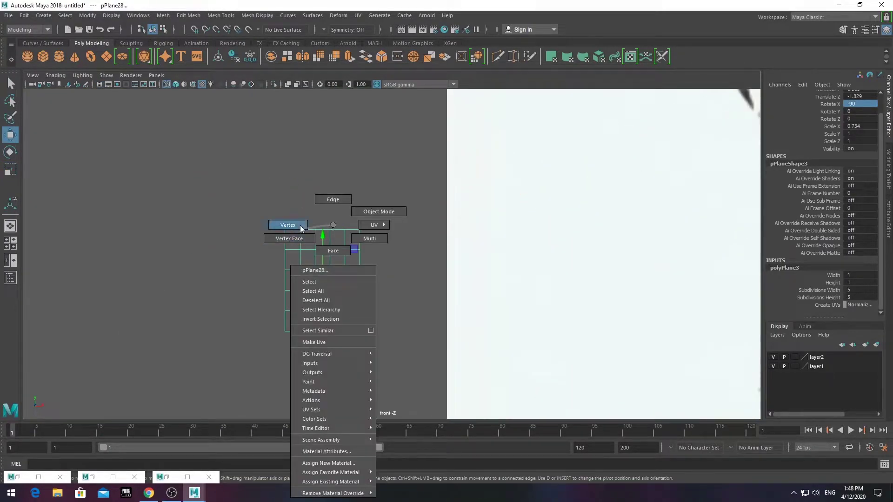
pyautogui.moveTo(270, 215)
pyautogui.mouseDown()
pyautogui.moveTo(375, 241)
pyautogui.moveTo(315, 242)
pyautogui.mouseUp()
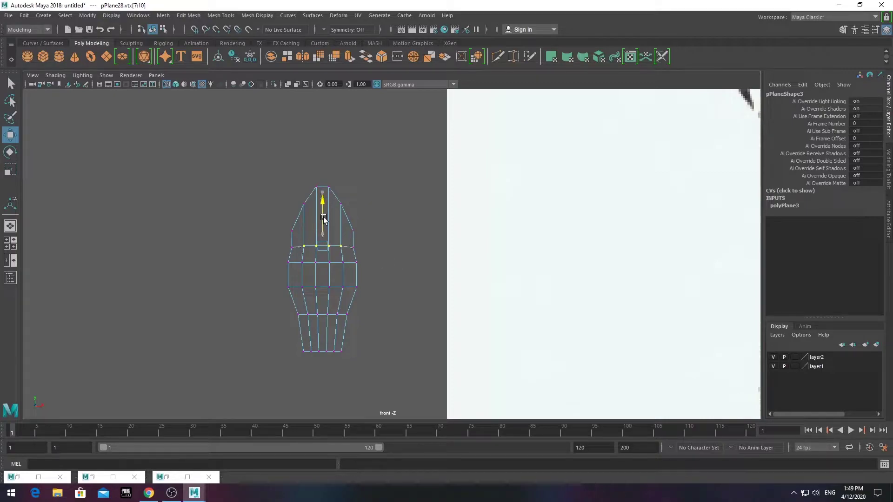
pyautogui.scroll(2, 263, 303)
pyautogui.press('F8')
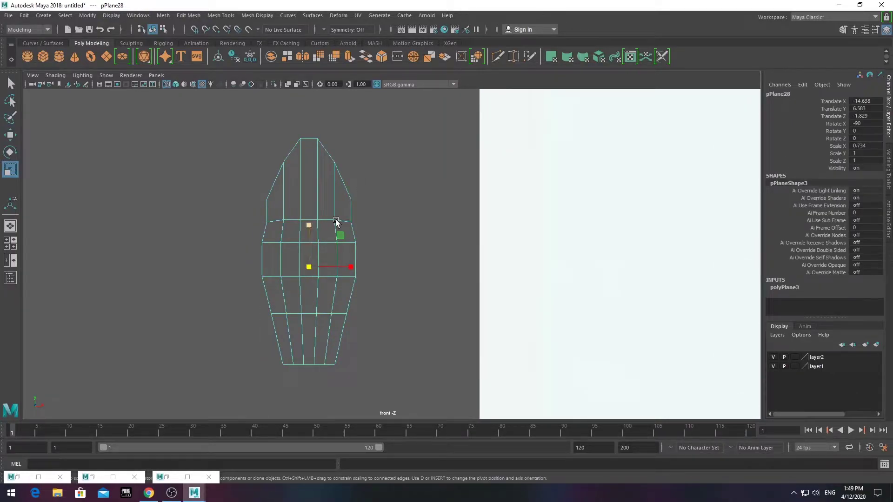
pyautogui.press('space')
pyautogui.keyDown('alt'); pyautogui.moveTo(423, 219); pyautogui.dragTo(470, 279); pyautogui.keyUp('alt')
pyautogui.press('w')
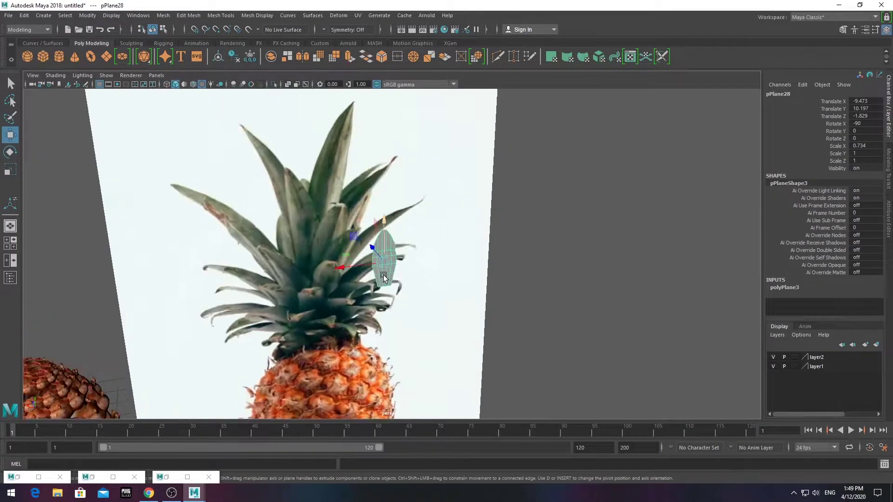
# Enter vertex mode on the leaf plane and select a group of its vertices
pyautogui.press('F9')
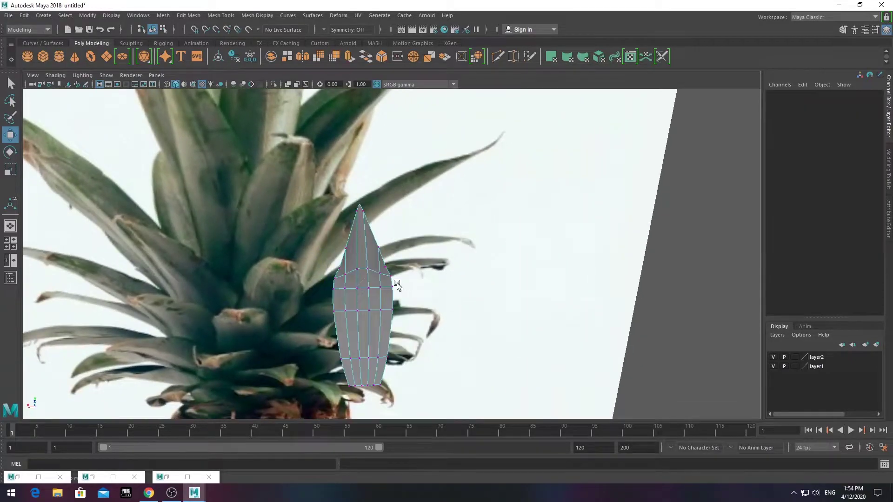
pyautogui.moveTo(411, 383); pyautogui.dragTo(411, 382)
pyautogui.moveTo(324, 257); pyautogui.dragTo(333, 331)
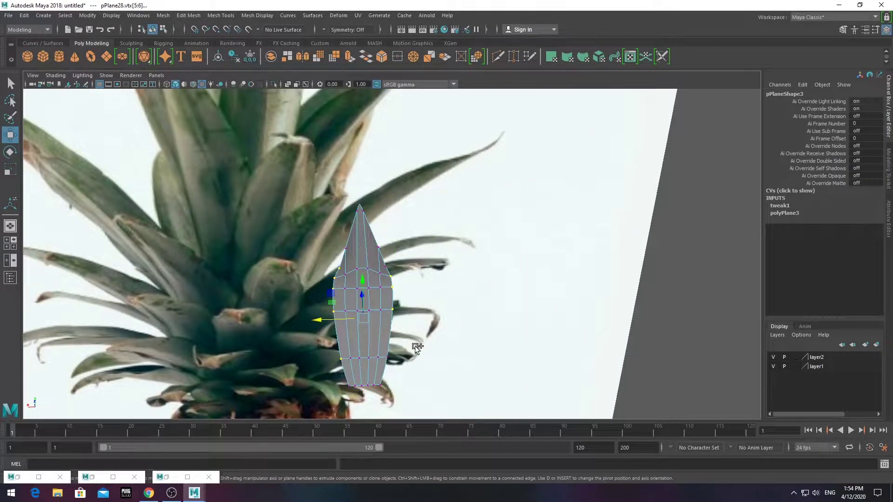
pyautogui.click(394, 370)
pyautogui.hotkey('ctrl', 'z')
# Shift the leaf-top vertices left and rotate them to curve the tip
pyautogui.moveTo(608, 292)
pyautogui.keyDown('alt'); pyautogui.mouseDown()
pyautogui.moveTo(428, 288)
pyautogui.moveTo(379, 266)
pyautogui.mouseUp(); pyautogui.keyUp('alt')
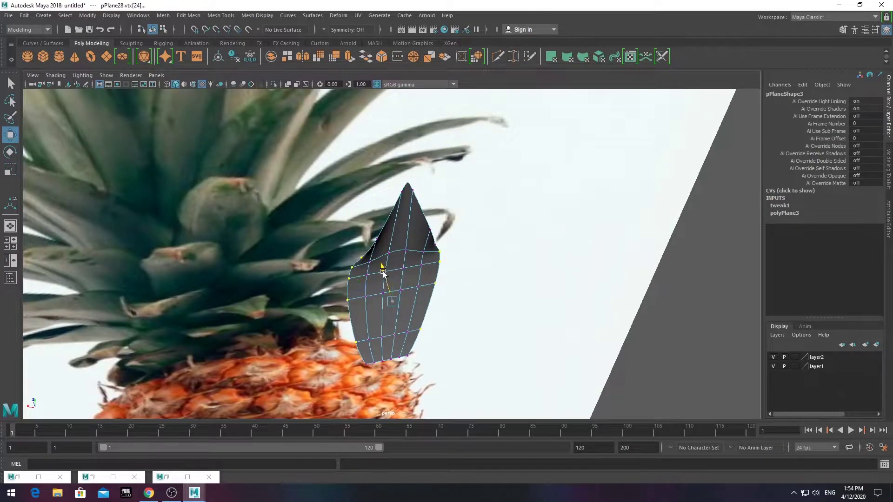
pyautogui.moveTo(435, 237)
pyautogui.keyDown('alt'); pyautogui.mouseDown()
pyautogui.moveTo(379, 259)
pyautogui.moveTo(449, 258)
pyautogui.moveTo(403, 258)
pyautogui.mouseUp(); pyautogui.keyUp('alt')
pyautogui.click(403, 258)
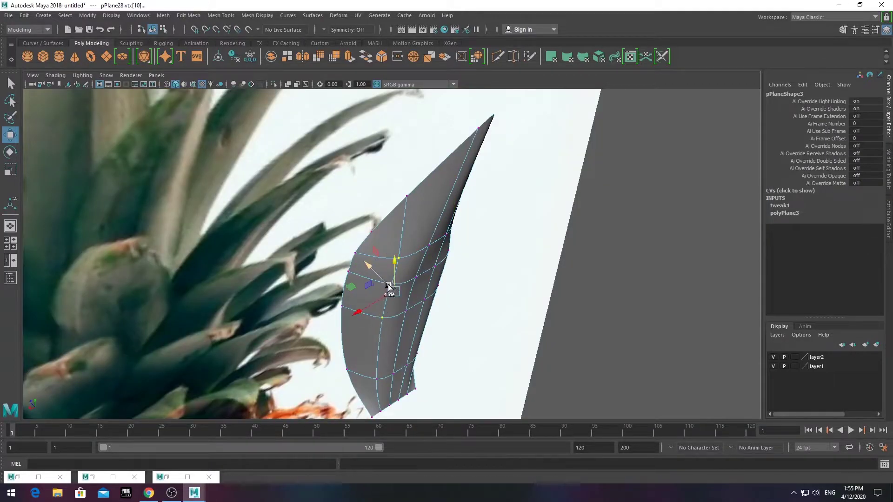
pyautogui.moveTo(389, 288)
pyautogui.keyDown('alt'); pyautogui.mouseDown()
pyautogui.moveTo(368, 298)
pyautogui.moveTo(341, 274)
pyautogui.moveTo(278, 270)
pyautogui.moveTo(359, 239)
pyautogui.moveTo(367, 200)
pyautogui.moveTo(390, 238)
pyautogui.moveTo(353, 186)
pyautogui.mouseUp(); pyautogui.keyUp('alt')
pyautogui.scroll(3, 367, 297)
pyautogui.moveTo(319, 104); pyautogui.dragTo(437, 281)
pyautogui.moveTo(405, 194); pyautogui.dragTo(377, 194)
pyautogui.press('e')
pyautogui.moveTo(325, 167); pyautogui.dragTo(348, 270)
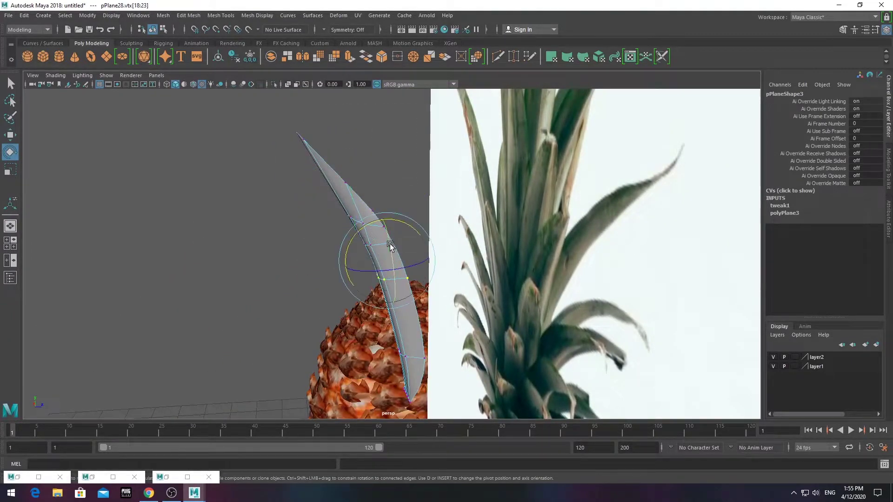
# Bend the leaf base outward and shift the upper and middle vertices right
pyautogui.press('w')
pyautogui.moveTo(433, 309); pyautogui.dragTo(454, 309)
pyautogui.moveTo(462, 375); pyautogui.dragTo(484, 372)
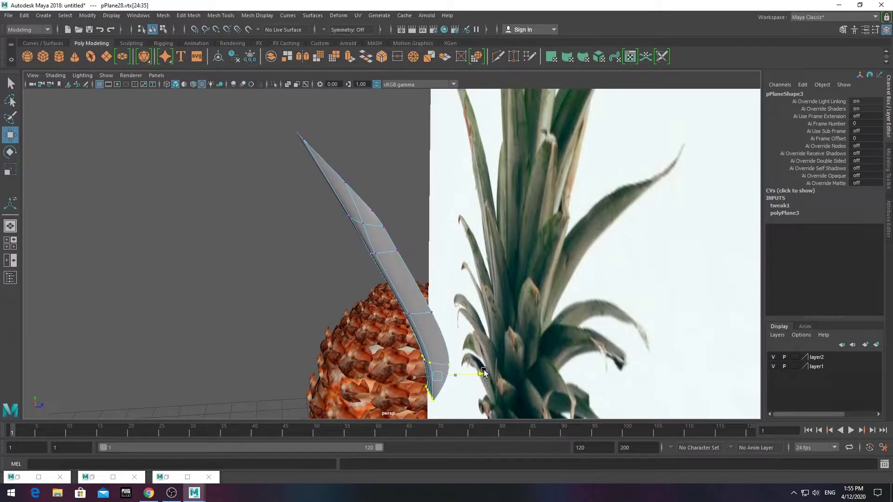
pyautogui.moveTo(417, 391); pyautogui.dragTo(473, 398)
pyautogui.moveTo(435, 283); pyautogui.dragTo(434, 282)
pyautogui.moveTo(414, 238)
pyautogui.mouseDown()
pyautogui.moveTo(426, 237)
pyautogui.moveTo(411, 227)
pyautogui.mouseUp()
pyautogui.moveTo(290, 124); pyautogui.dragTo(312, 157)
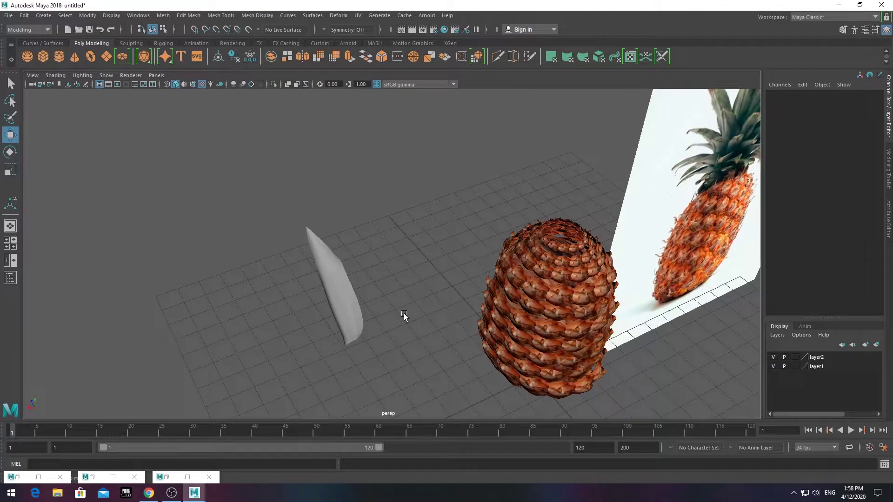
# Orbit around the reshaped leaf to check its curve, then select the whole leaf object
pyautogui.moveTo(404, 316)
pyautogui.keyDown('alt'); pyautogui.mouseDown()
pyautogui.moveTo(305, 303)
pyautogui.moveTo(397, 295)
pyautogui.mouseUp(); pyautogui.keyUp('alt')
pyautogui.click(396, 295)
pyautogui.scroll(5, 401, 281)
pyautogui.press('F9')
pyautogui.moveTo(321, 211)
pyautogui.keyDown('alt'); pyautogui.mouseDown()
pyautogui.moveTo(383, 239)
pyautogui.moveTo(404, 186)
pyautogui.mouseUp(); pyautogui.keyUp('alt')
pyautogui.keyDown('alt'); pyautogui.moveTo(367, 157); pyautogui.dragTo(307, 245); pyautogui.keyUp('alt')
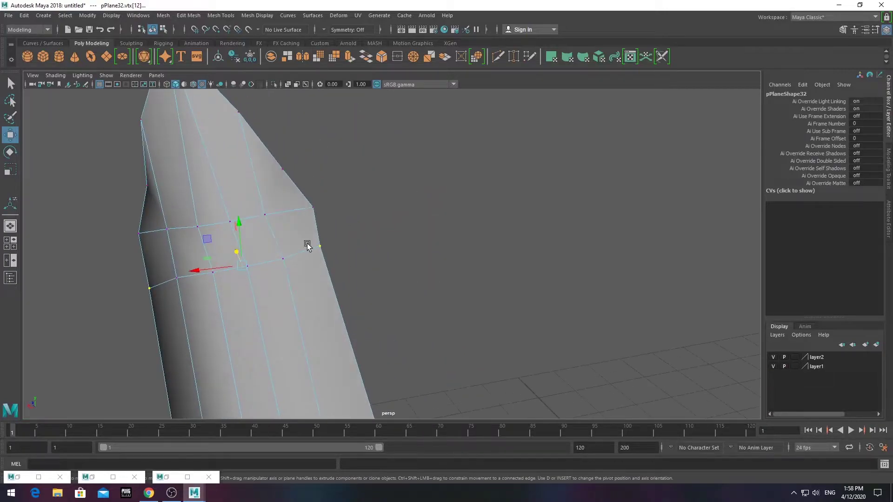
pyautogui.keyDown('alt'); pyautogui.moveTo(207, 178); pyautogui.dragTo(252, 179); pyautogui.keyUp('alt')
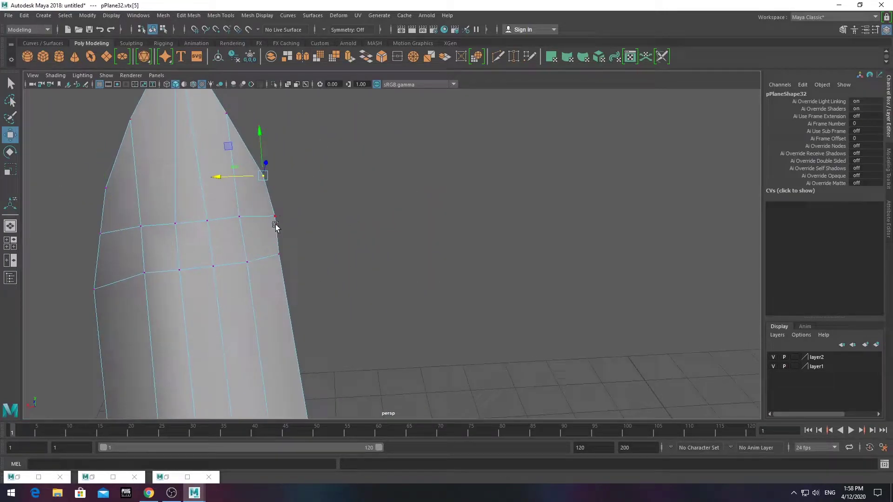
pyautogui.moveTo(160, 266)
pyautogui.keyDown('alt'); pyautogui.mouseDown()
pyautogui.moveTo(366, 243)
pyautogui.moveTo(447, 213)
pyautogui.moveTo(437, 237)
pyautogui.moveTo(425, 231)
pyautogui.moveTo(428, 209)
pyautogui.mouseUp(); pyautogui.keyUp('alt')
pyautogui.click(440, 240)
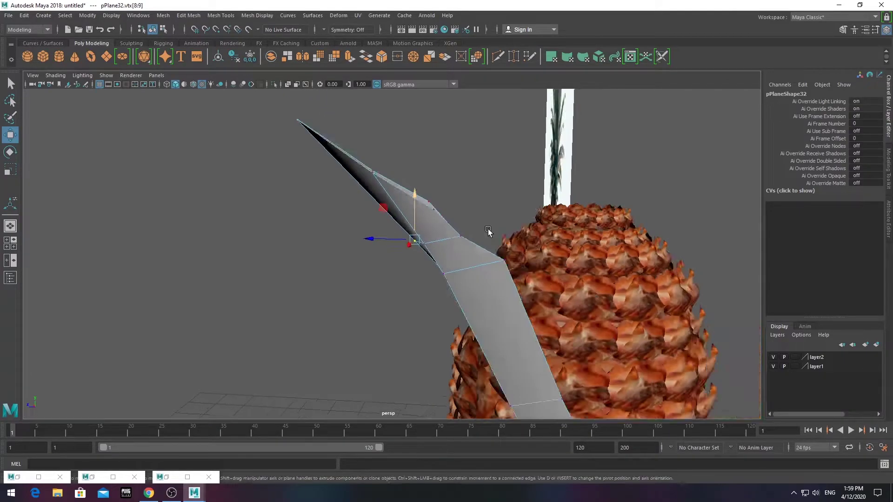
pyautogui.moveTo(429, 205); pyautogui.dragTo(453, 207, button='right')
pyautogui.moveTo(453, 207)
pyautogui.keyDown('alt'); pyautogui.mouseDown()
pyautogui.moveTo(605, 313)
pyautogui.moveTo(478, 291)
pyautogui.mouseUp(); pyautogui.keyUp('alt')
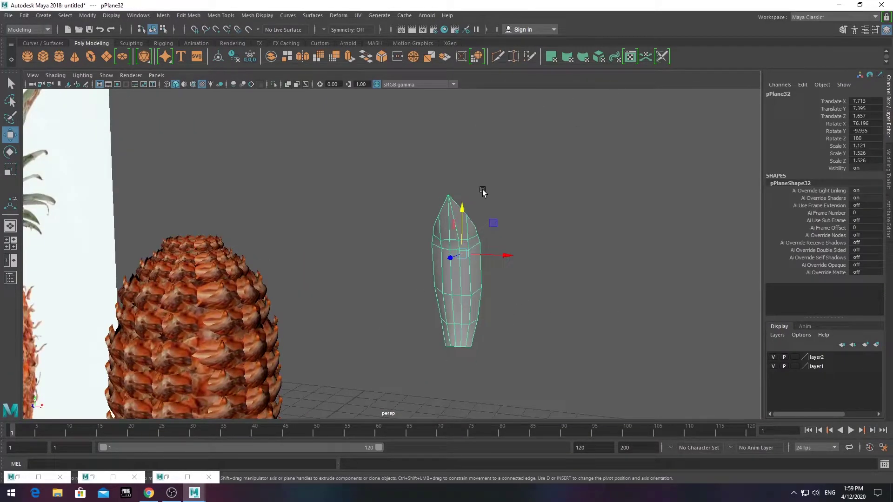
# Assign a new Lambert material, lambert7, to all the leaf's faces
pyautogui.press('F11')
pyautogui.moveTo(414, 167); pyautogui.dragTo(511, 362)
pyautogui.moveTo(473, 235); pyautogui.dragTo(474, 319, button='right')
pyautogui.click(372, 231)
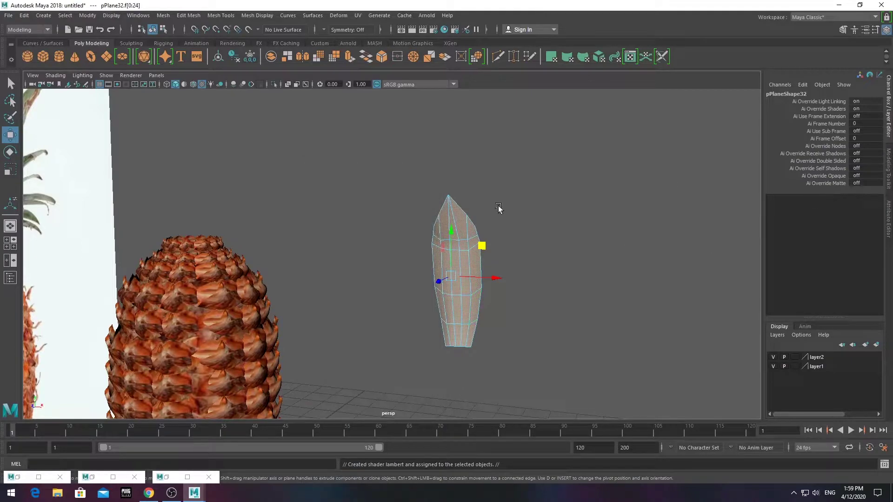
pyautogui.moveTo(456, 228); pyautogui.dragTo(459, 458, button='right')
pyautogui.moveTo(461, 226); pyautogui.dragTo(473, 448, button='right')
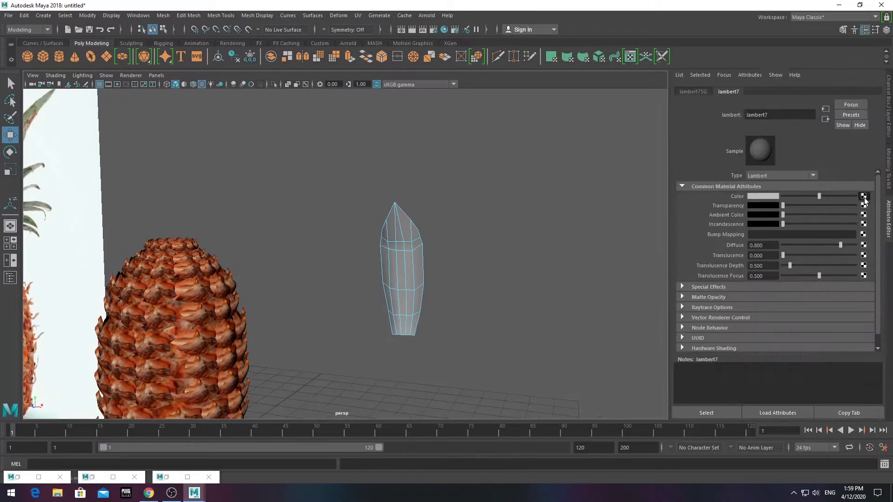
# Map the mi.png pineapple photo as a File texture on lambert7's Color, then bring up the UV Editor
pyautogui.click(863, 196)
pyautogui.click(866, 218)
pyautogui.click(184, 231)
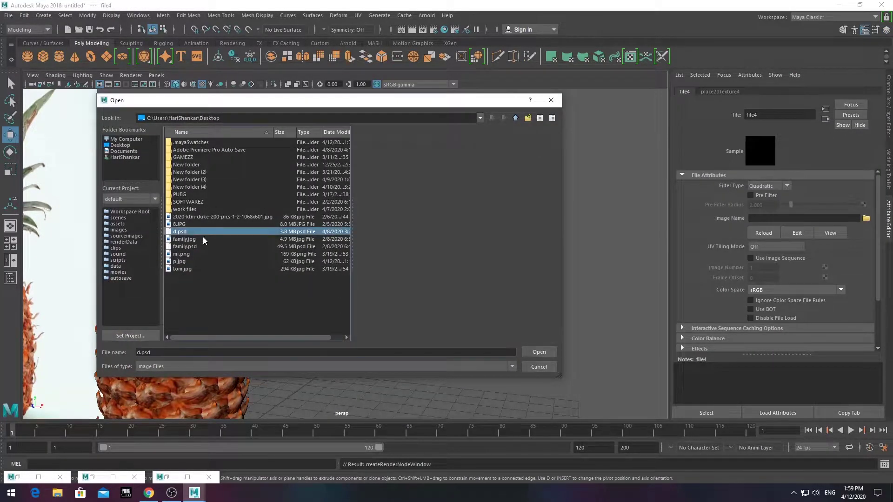
pyautogui.click(194, 254)
pyautogui.click(539, 352)
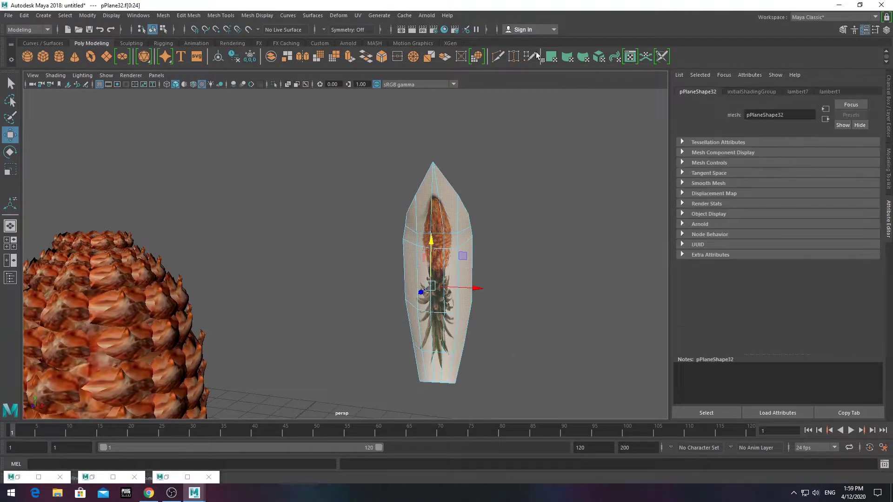
pyautogui.click(537, 56)
# Apply a planar UV projection to the leaf and roughly scale its UV shell
pyautogui.click(427, 329)
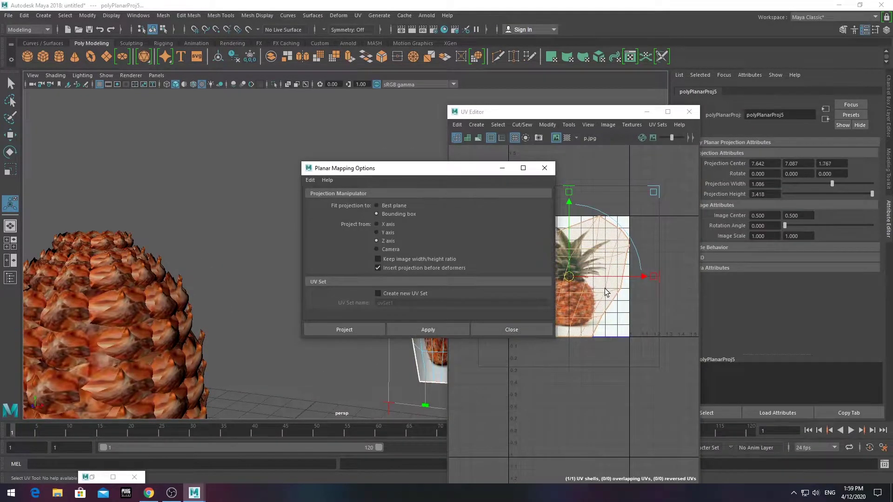
pyautogui.click(637, 292)
pyautogui.press('e')
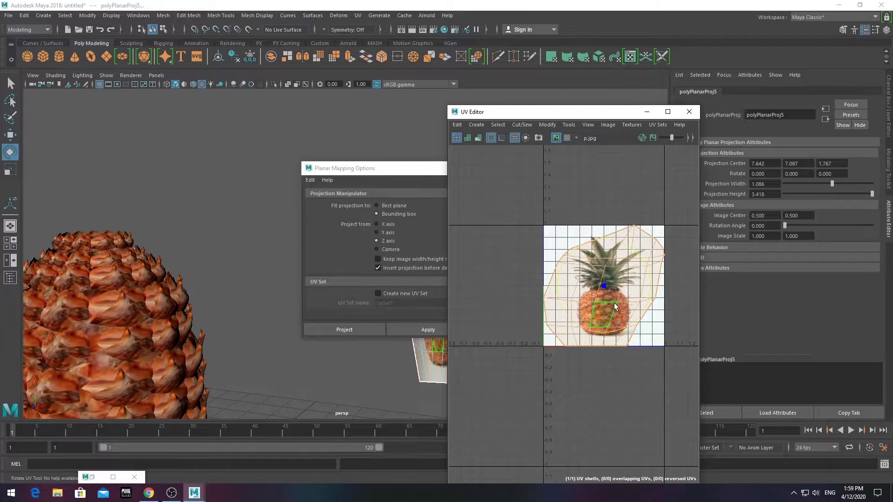
pyautogui.moveTo(614, 306); pyautogui.dragTo(604, 325, button='right')
pyautogui.press('r')
pyautogui.moveTo(521, 196)
pyautogui.mouseDown()
pyautogui.moveTo(649, 348)
pyautogui.moveTo(632, 297)
pyautogui.mouseUp()
pyautogui.press('e')
# Reapply the planar projection from the mapping options and close the settings
pyautogui.click(310, 180)
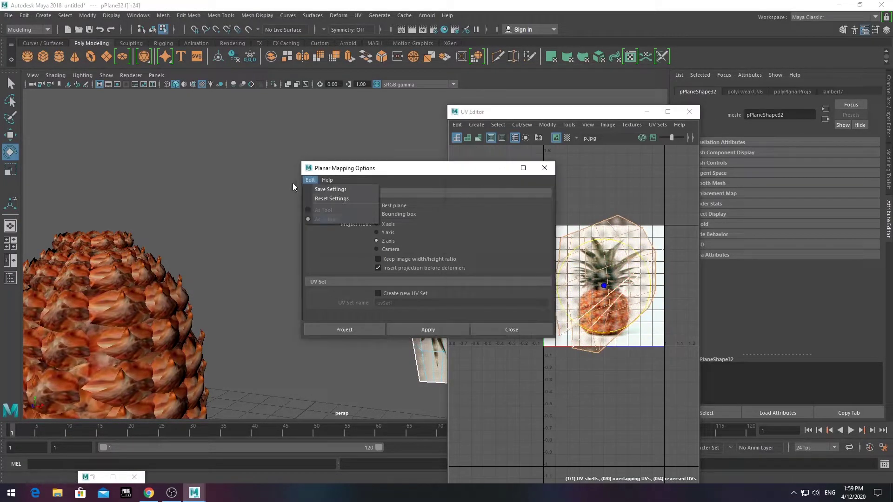
pyautogui.click(391, 171)
pyautogui.moveTo(391, 171); pyautogui.dragTo(230, 162)
pyautogui.click(261, 322)
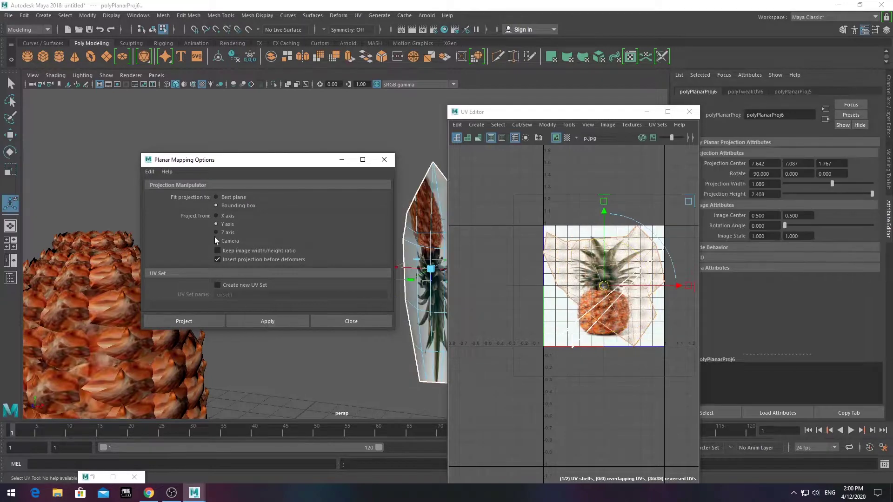
pyautogui.click(263, 318)
pyautogui.click(351, 321)
# Rotate the planar projection and move the UV shell up onto the pineapple crown leaves
pyautogui.keyDown('alt'); pyautogui.moveTo(364, 248); pyautogui.dragTo(380, 281); pyautogui.keyUp('alt')
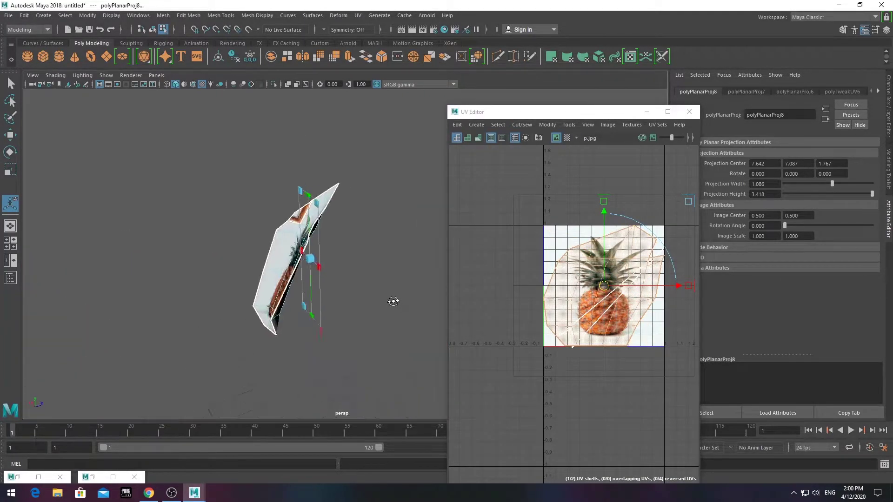
pyautogui.press('f')
pyautogui.press('e')
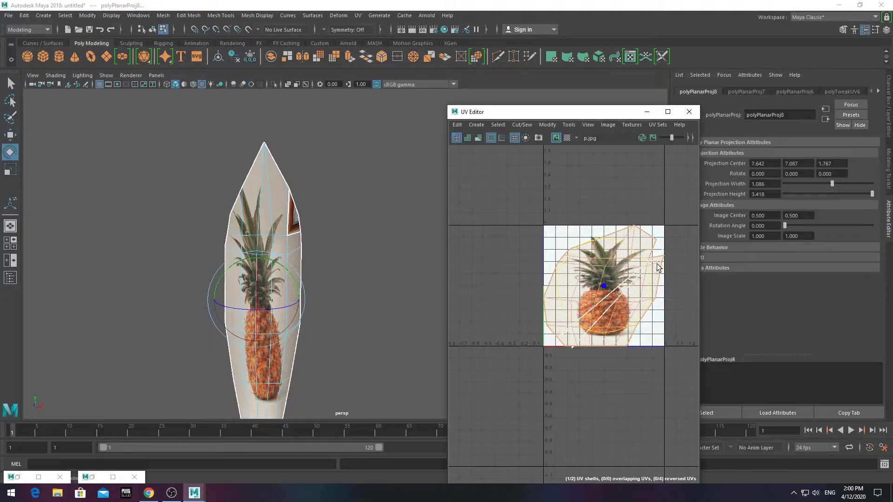
pyautogui.moveTo(641, 259)
pyautogui.mouseDown()
pyautogui.moveTo(624, 315)
pyautogui.moveTo(568, 307)
pyautogui.mouseUp()
pyautogui.press('r')
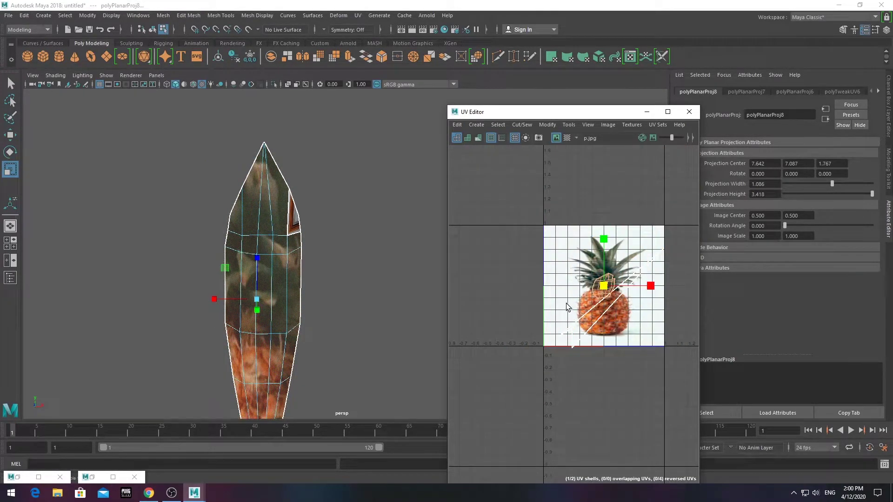
pyautogui.scroll(3, 625, 259)
pyautogui.scroll(2, 625, 259)
pyautogui.press('w')
pyautogui.moveTo(595, 356)
pyautogui.mouseDown()
pyautogui.moveTo(601, 281)
pyautogui.moveTo(612, 289)
pyautogui.mouseUp()
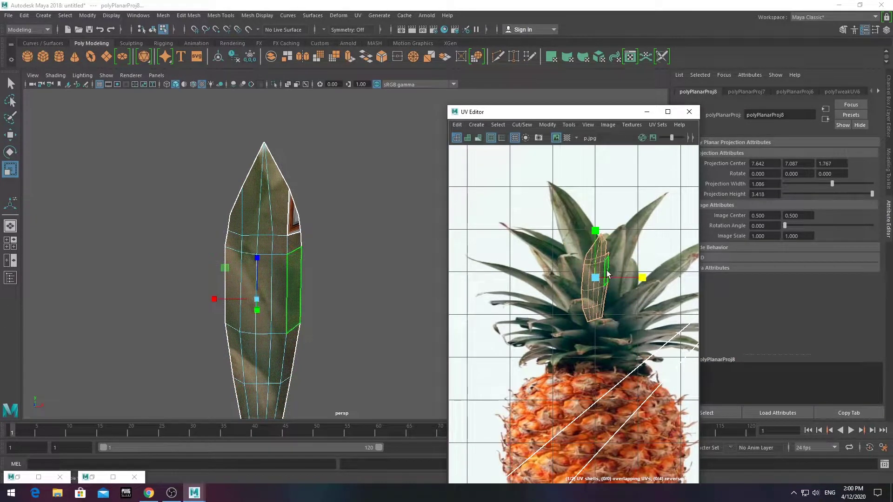
# Line the UV shell up over a single green pineapple leaf
pyautogui.press('e')
pyautogui.press('w')
pyautogui.moveTo(599, 246); pyautogui.dragTo(598, 207)
pyautogui.moveTo(635, 240); pyautogui.dragTo(614, 241)
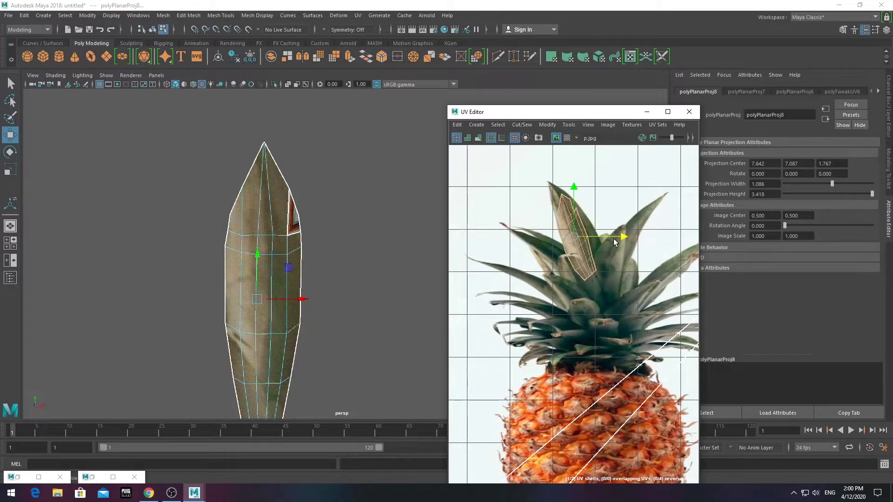
pyautogui.scroll(3, 598, 223)
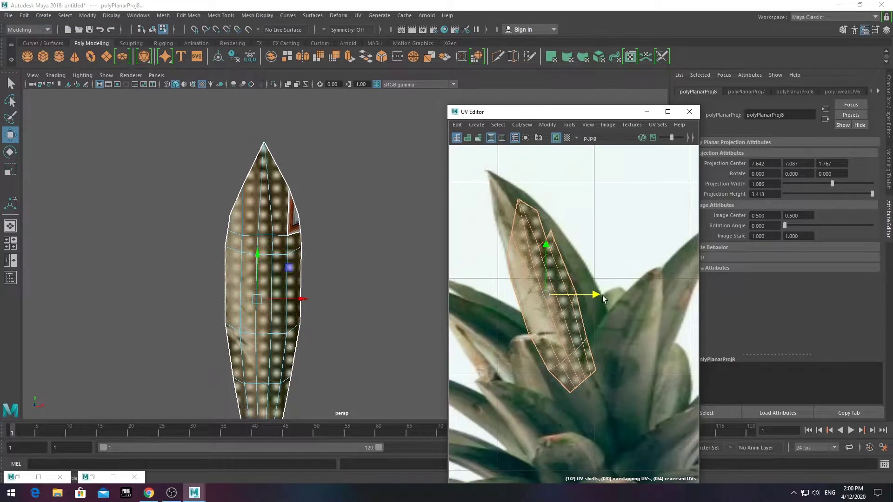
pyautogui.click(291, 223)
pyautogui.scroll(-5, 565, 343)
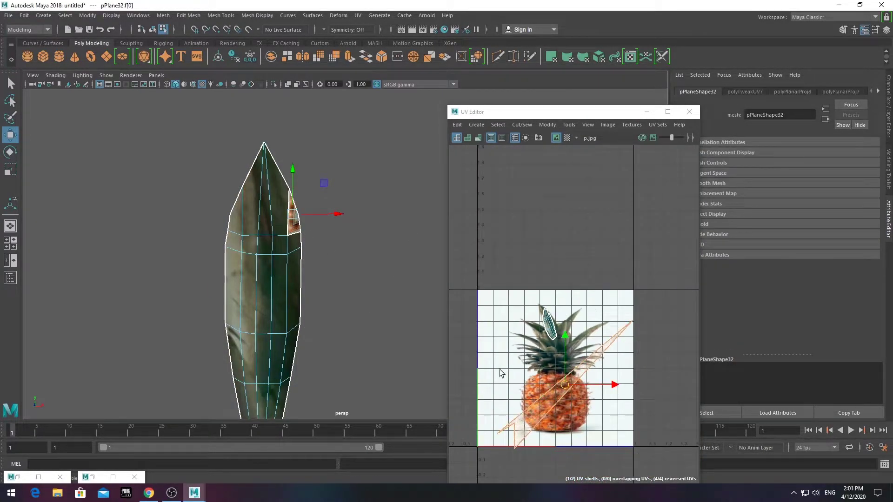
pyautogui.scroll(4, 584, 394)
pyautogui.scroll(2, 576, 372)
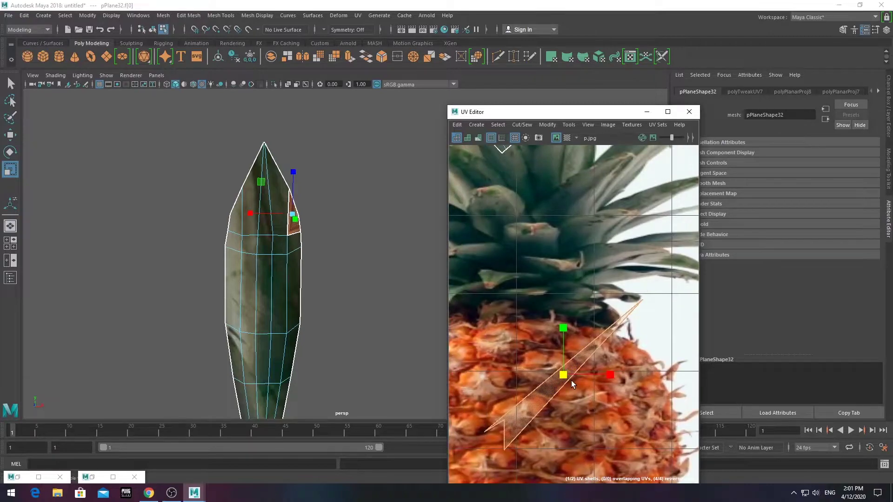
# Narrow and shorten the UV shell to fit the leaf, then deselect and view the scene
pyautogui.moveTo(572, 347); pyautogui.dragTo(572, 222)
pyautogui.press('r')
pyautogui.moveTo(611, 248); pyautogui.dragTo(586, 257)
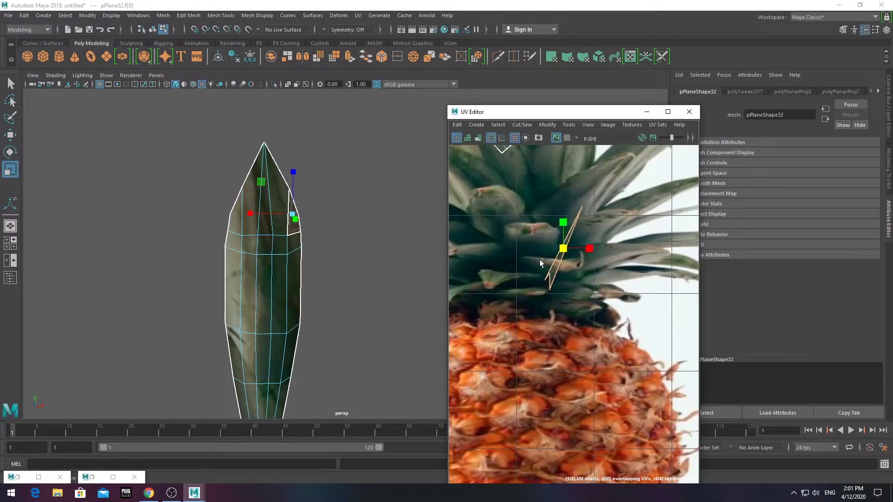
pyautogui.keyDown('alt'); pyautogui.moveTo(576, 221); pyautogui.dragTo(563, 260, button='middle'); pyautogui.keyUp('alt')
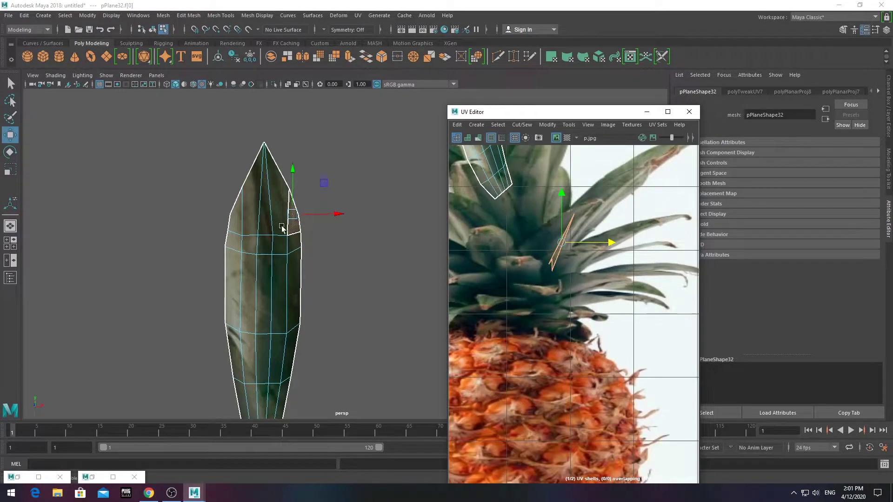
pyautogui.scroll(-3, 309, 259)
pyautogui.click(369, 224)
pyautogui.moveTo(370, 223)
pyautogui.keyDown('alt'); pyautogui.mouseDown()
pyautogui.moveTo(321, 229)
pyautogui.moveTo(379, 299)
pyautogui.mouseUp(); pyautogui.keyUp('alt')
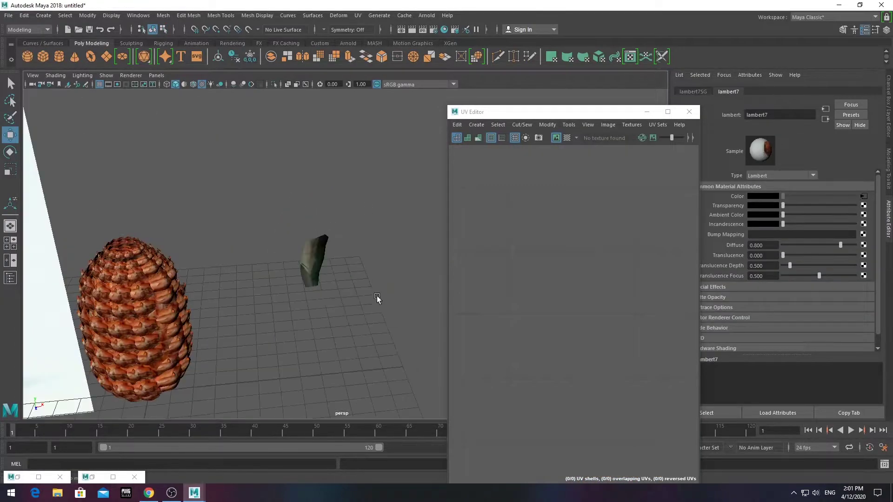
# Raise the textured leaf up toward the top of the pineapple
pyautogui.scroll(3, 355, 281)
pyautogui.scroll(-3, 358, 251)
pyautogui.click(358, 252)
pyautogui.press('space')
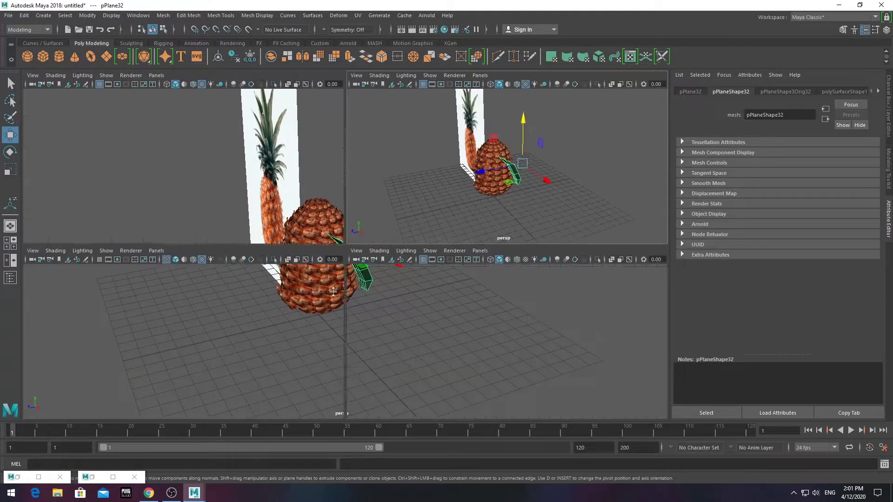
pyautogui.press('space')
pyautogui.scroll(2, 318, 223)
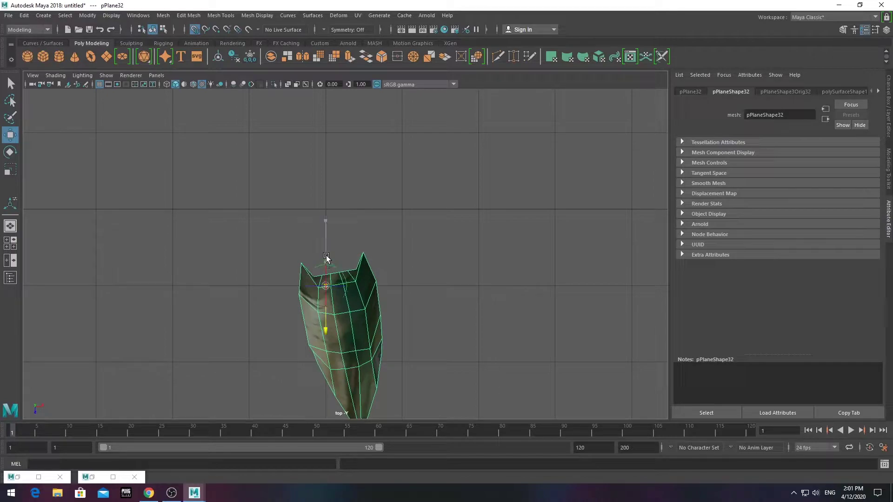
pyautogui.press('space')
pyautogui.press('space')
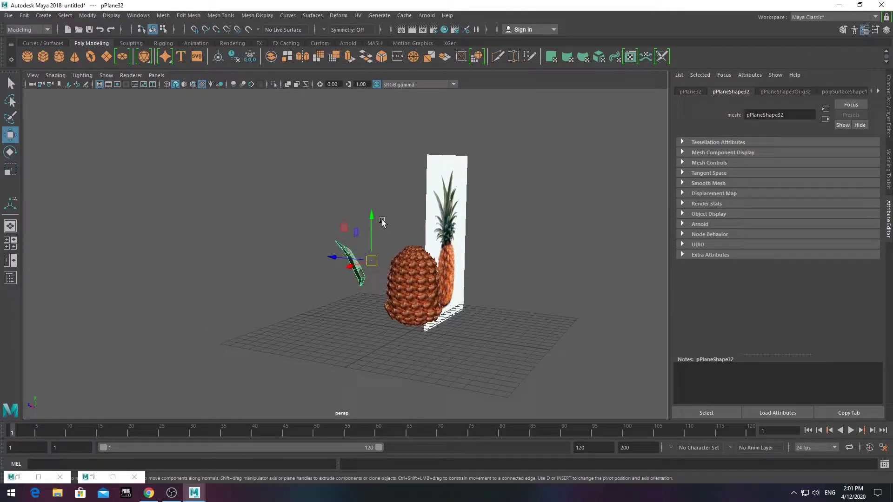
pyautogui.moveTo(382, 222); pyautogui.dragTo(372, 232)
pyautogui.press('space')
pyautogui.press('space')
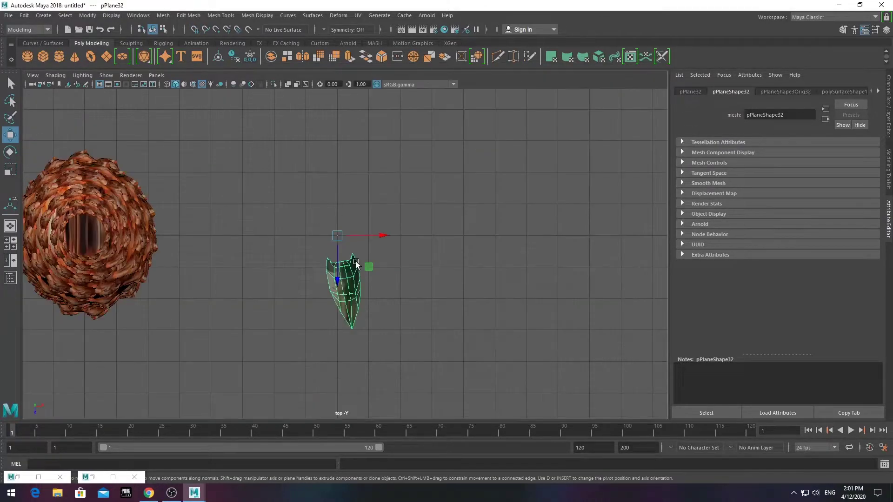
pyautogui.scroll(3, 335, 292)
# Duplicate and rotate the leaf with Ctrl+D and Shift+D to fan copies into a ring
pyautogui.hotkey('ctrl', 'd')
pyautogui.press('e')
pyautogui.moveTo(371, 235); pyautogui.dragTo(394, 192)
pyautogui.hotkey('ctrl', 'd')
pyautogui.hotkey('shift', 'd')
pyautogui.hotkey('shift', 'd')
pyautogui.hotkey('shift', 'd')
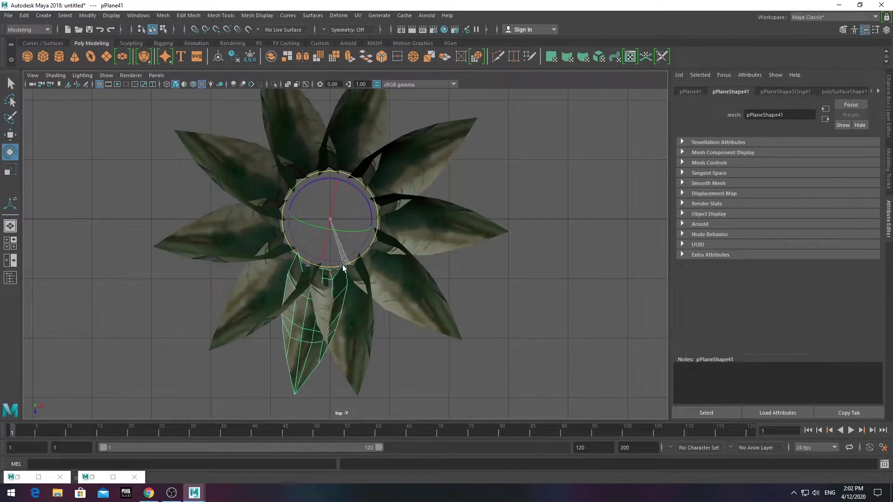
pyautogui.press('space')
pyautogui.press('space')
pyautogui.scroll(5, 360, 227)
# Move and rotate several individual crown leaves to vary their angles
pyautogui.click(433, 292)
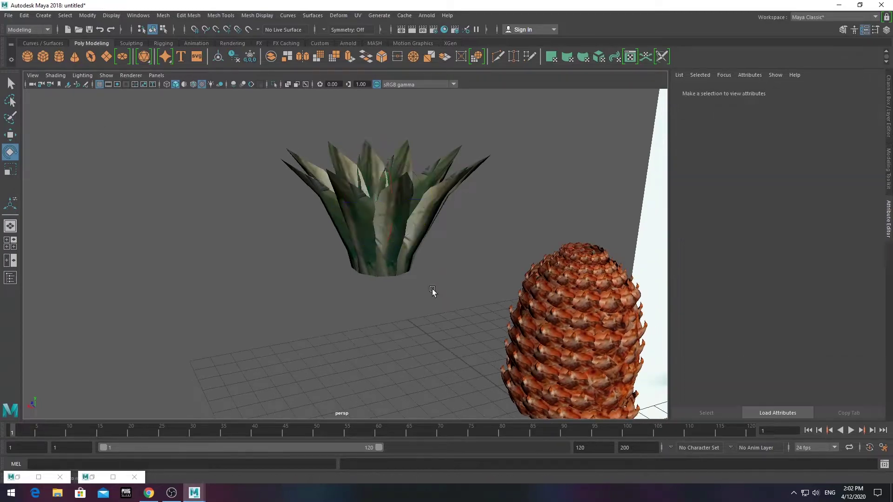
pyautogui.scroll(5, 424, 225)
pyautogui.click(425, 225)
pyautogui.press('w')
pyautogui.press('e')
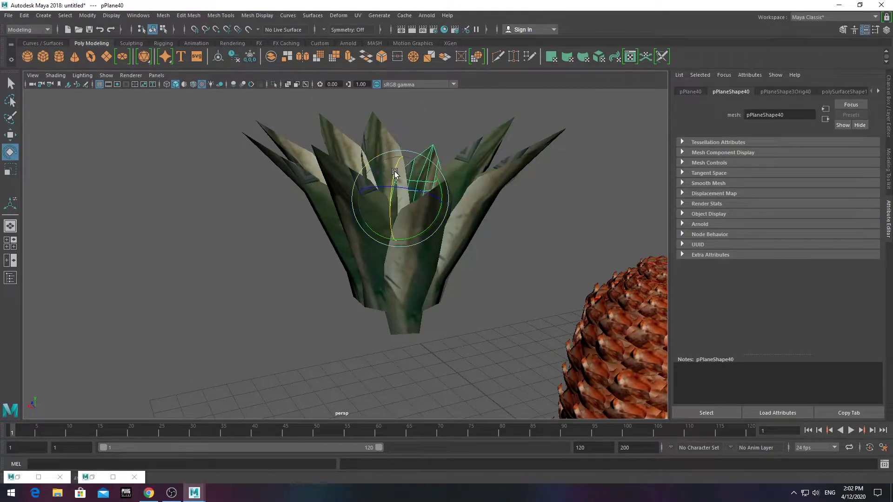
pyautogui.click(372, 180)
pyautogui.click(348, 161)
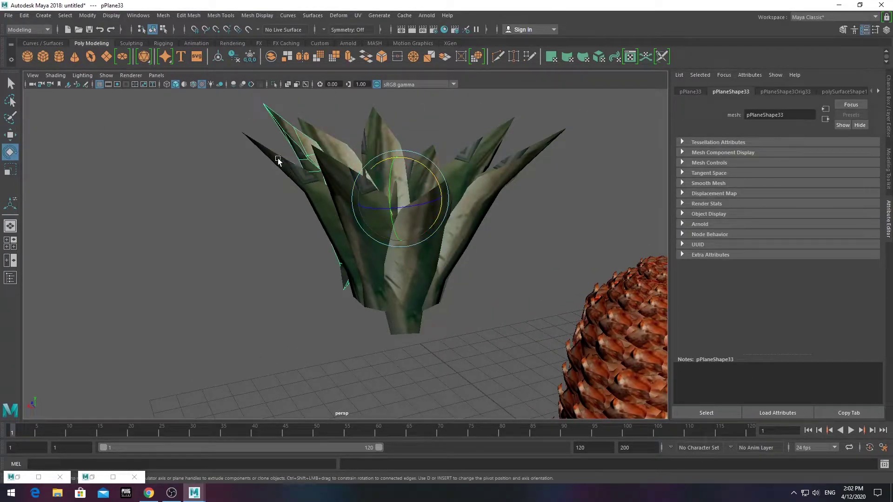
pyautogui.click(372, 209)
pyautogui.press('w')
pyautogui.moveTo(354, 200)
pyautogui.keyDown('alt'); pyautogui.mouseDown()
pyautogui.moveTo(396, 203)
pyautogui.moveTo(356, 190)
pyautogui.moveTo(323, 201)
pyautogui.moveTo(458, 216)
pyautogui.moveTo(527, 265)
pyautogui.mouseUp(); pyautogui.keyUp('alt')
pyautogui.press('e')
# Stretch and rotate one more leaf, then select all the crown leaves together
pyautogui.click(406, 157)
pyautogui.press('r')
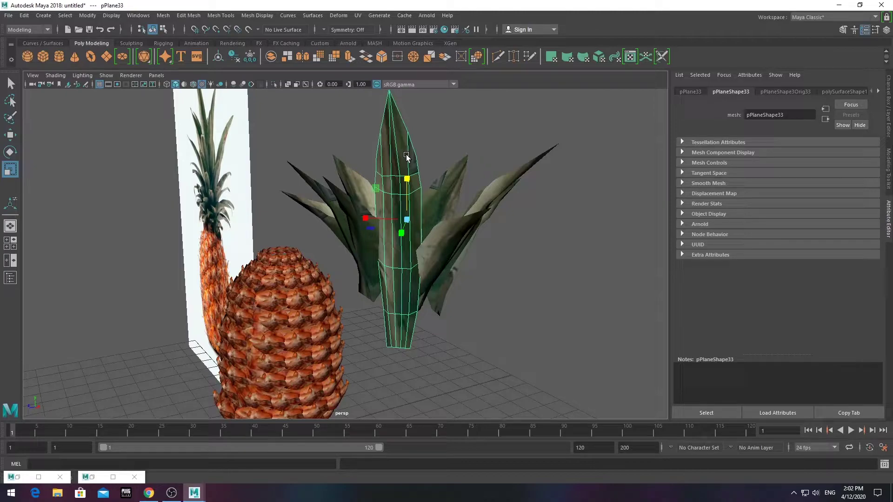
pyautogui.moveTo(406, 154)
pyautogui.keyDown('alt'); pyautogui.mouseDown()
pyautogui.moveTo(385, 228)
pyautogui.moveTo(433, 237)
pyautogui.mouseUp(); pyautogui.keyUp('alt')
pyautogui.press('e')
pyautogui.click(433, 237)
pyautogui.scroll(5, 425, 241)
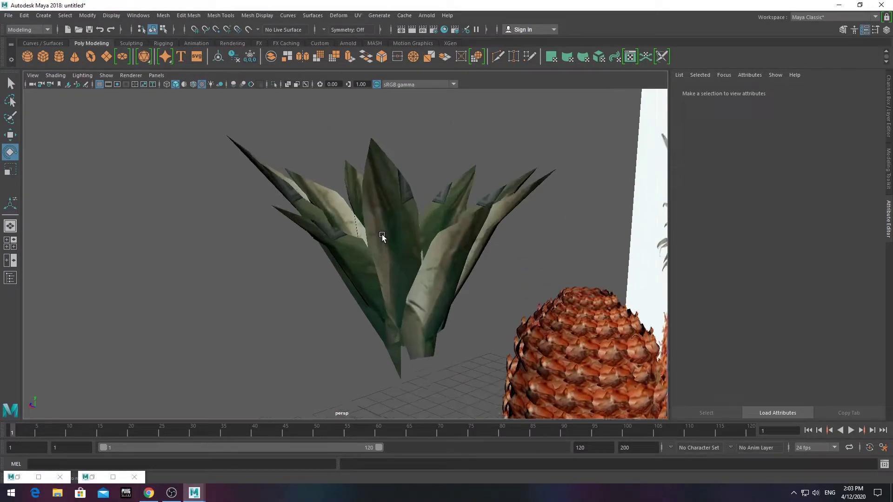
pyautogui.scroll(-3, 381, 234)
pyautogui.scroll(-3, 435, 253)
pyautogui.moveTo(283, 205); pyautogui.dragTo(420, 343)
# Combine all leaves into one crown mesh and squash its vertices by scaling
pyautogui.click(162, 15)
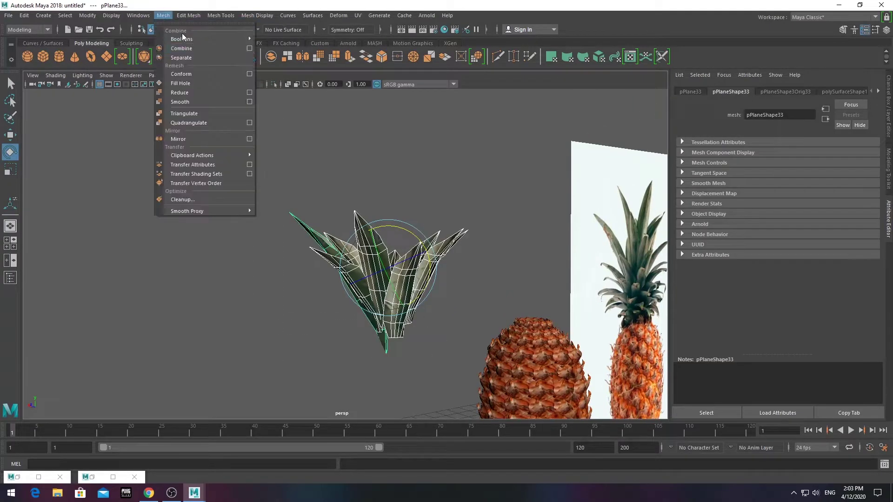
pyautogui.click(182, 48)
pyautogui.press('f')
pyautogui.press('F9')
pyautogui.moveTo(528, 289); pyautogui.dragTo(528, 290)
pyautogui.scroll(-3, 529, 289)
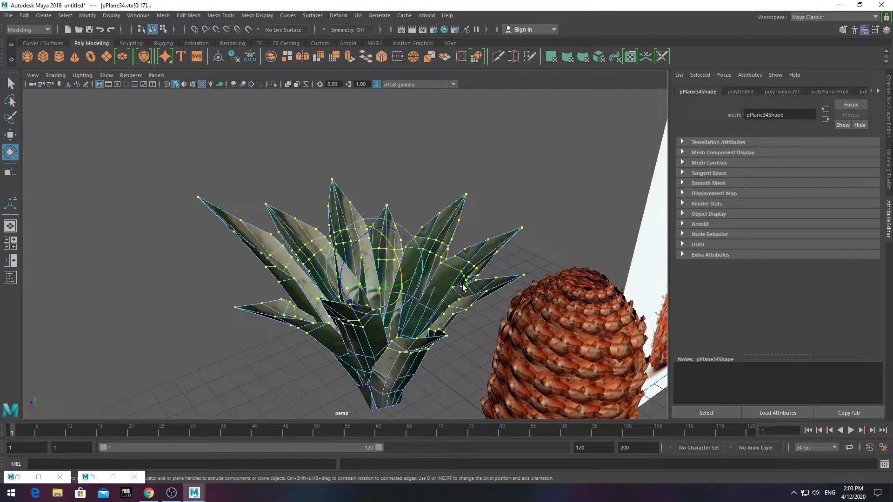
pyautogui.press('r')
pyautogui.keyDown('alt'); pyautogui.moveTo(391, 251); pyautogui.dragTo(412, 261); pyautogui.keyUp('alt')
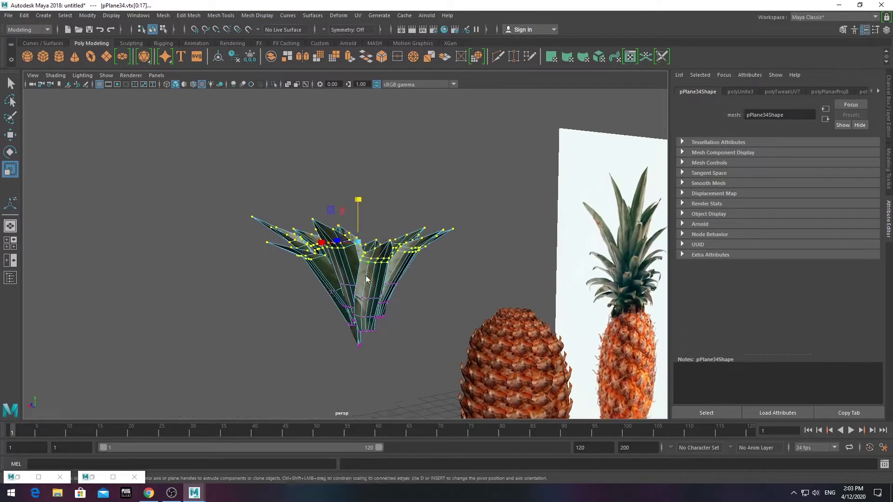
pyautogui.press('F8')
pyautogui.click(415, 177)
# Move the crown onto the pineapple top and scale it to 0.791, 0.791, 0.896 in side view
pyautogui.keyDown('alt'); pyautogui.moveTo(415, 177); pyautogui.dragTo(412, 268); pyautogui.keyUp('alt')
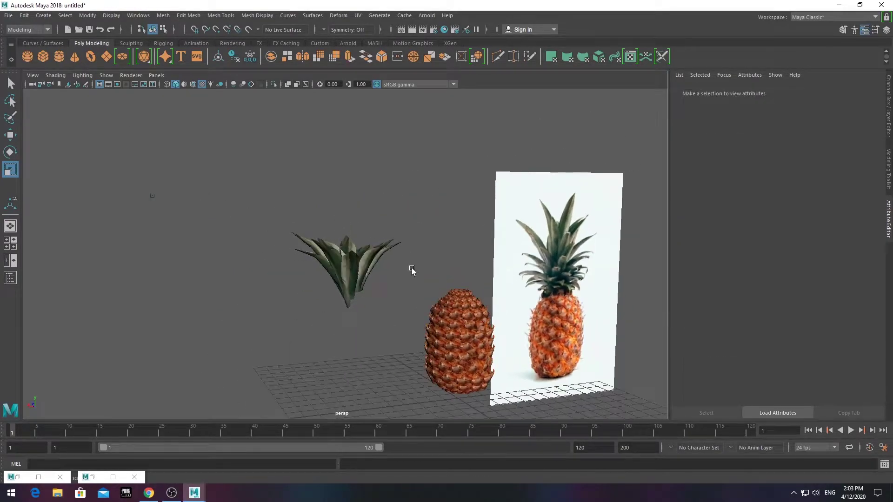
pyautogui.click(337, 293)
pyautogui.press('w')
pyautogui.moveTo(339, 297)
pyautogui.mouseDown()
pyautogui.moveTo(434, 281)
pyautogui.moveTo(456, 294)
pyautogui.moveTo(378, 309)
pyautogui.moveTo(395, 285)
pyautogui.moveTo(409, 299)
pyautogui.moveTo(428, 281)
pyautogui.moveTo(425, 293)
pyautogui.mouseUp()
pyautogui.press('r')
pyautogui.press('w')
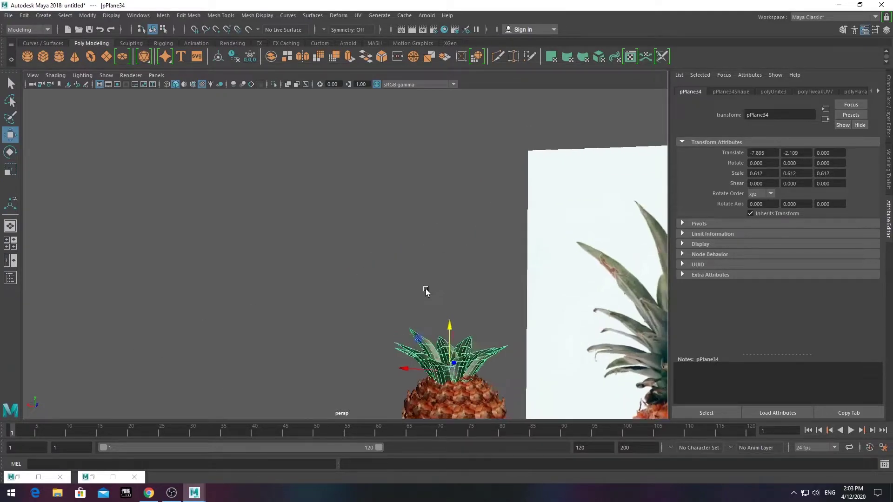
pyautogui.press('space')
pyautogui.press('space')
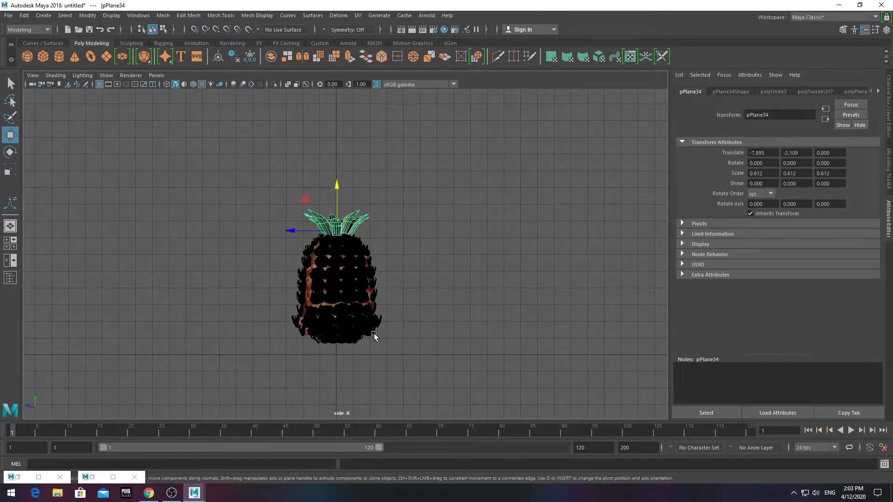
pyautogui.scroll(5, 335, 232)
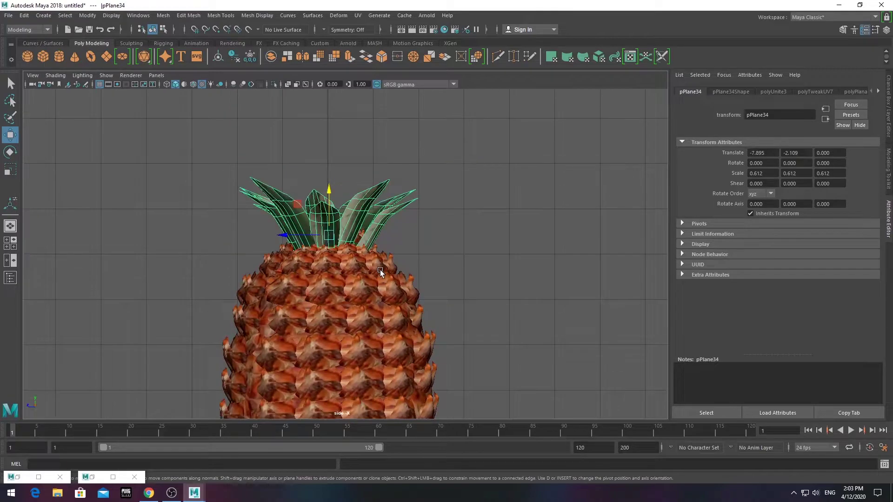
pyautogui.press('r')
pyautogui.moveTo(329, 236); pyautogui.dragTo(372, 240)
# Return to the perspective view and select the pineapple body mesh
pyautogui.press('space')
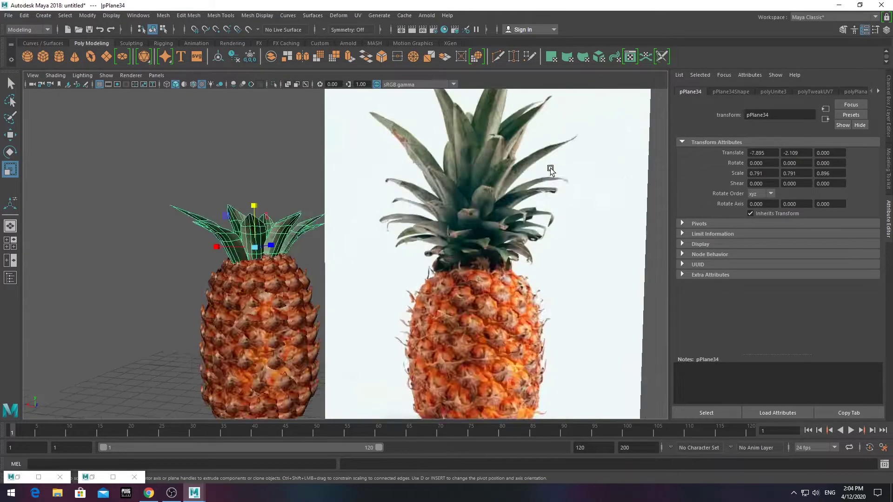
pyautogui.press('space')
pyautogui.press('f')
pyautogui.keyDown('alt'); pyautogui.moveTo(317, 279); pyautogui.dragTo(210, 242); pyautogui.keyUp('alt')
pyautogui.click(319, 249)
# Separate the crown into individual leaf pieces, then try a test move and undo it
pyautogui.click(164, 15)
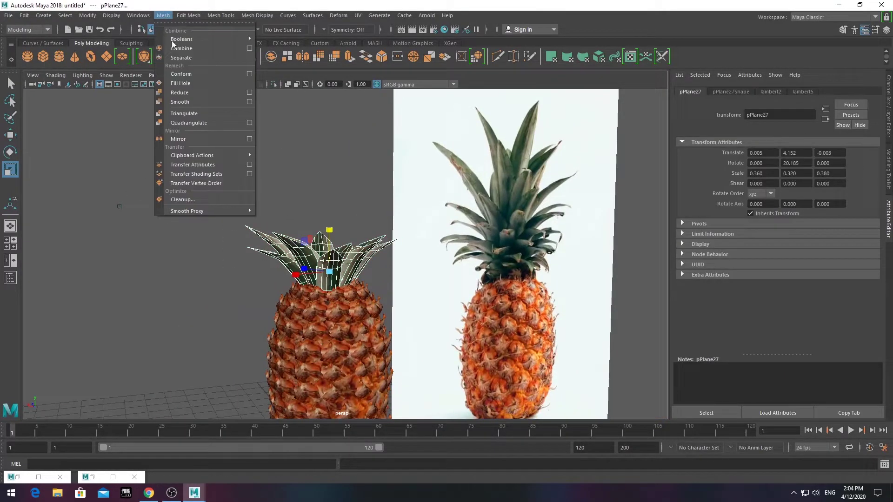
pyautogui.click(189, 57)
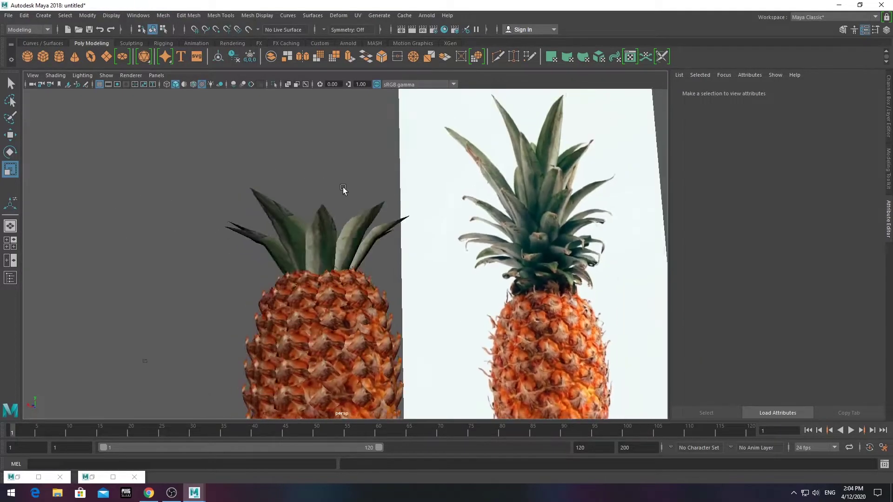
pyautogui.moveTo(342, 188); pyautogui.dragTo(235, 273)
pyautogui.press('w')
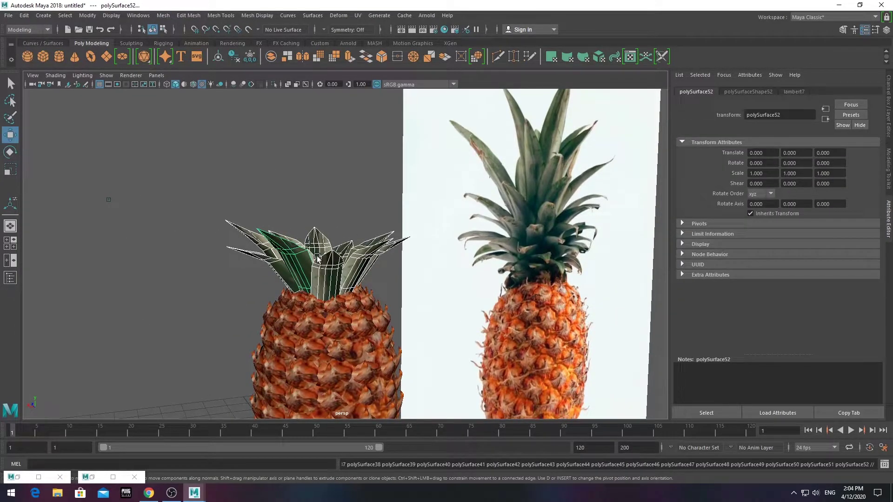
pyautogui.hotkey('ctrl', 'z')
pyautogui.hotkey('ctrl', 'z')
pyautogui.hotkey('ctrl', 'z')
pyautogui.hotkey('ctrl', 'z')
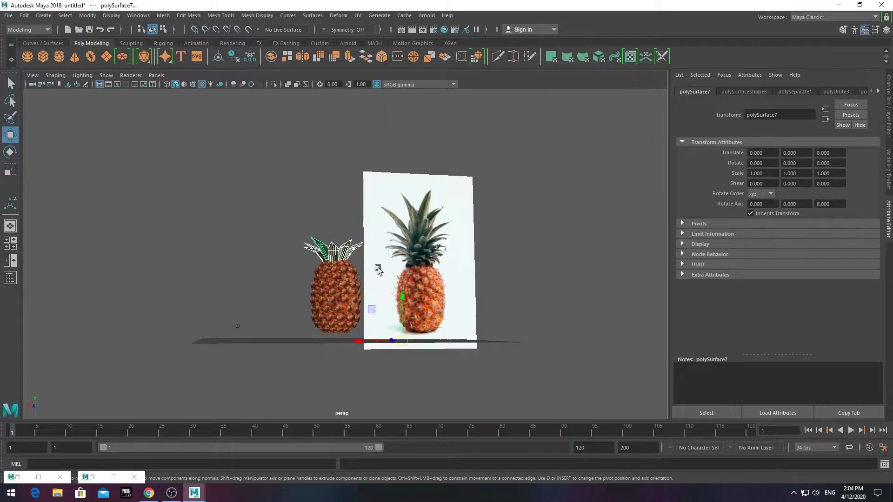
pyautogui.moveTo(403, 299); pyautogui.dragTo(410, 285)
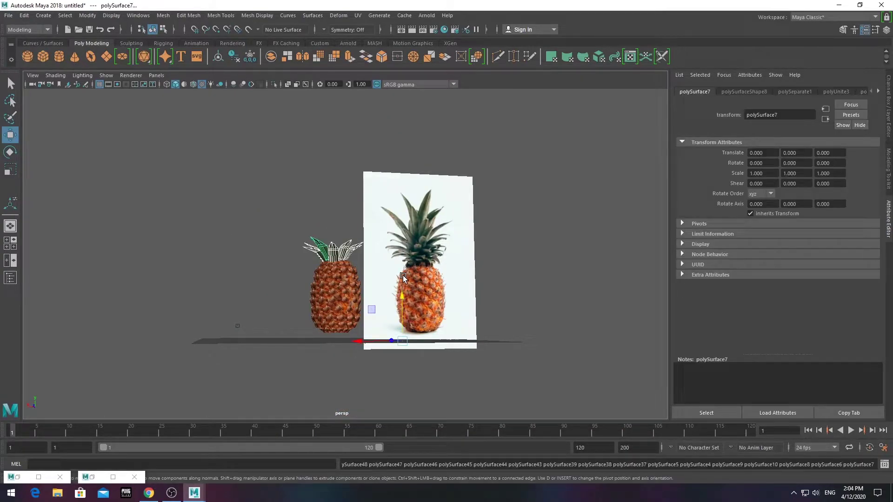
pyautogui.hotkey('ctrl', 'z')
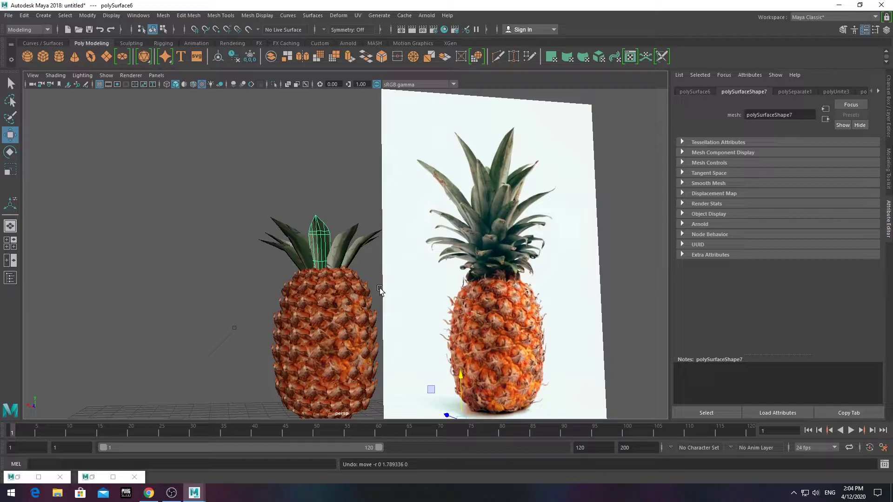
# Undo back through the earlier crown edits
pyautogui.hotkey('ctrl', 'z')
pyautogui.hotkey('ctrl', 'z')
pyautogui.hotkey('ctrl', 'z')
pyautogui.hotkey('ctrl', 'z')
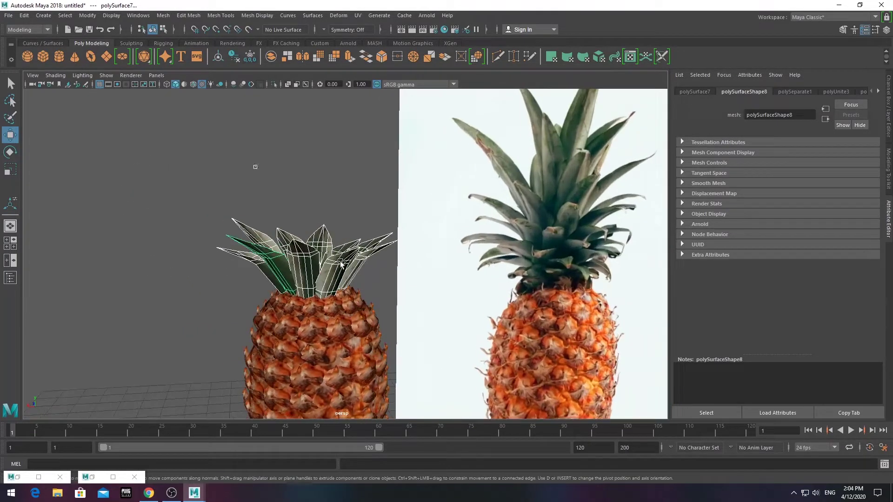
pyautogui.hotkey('ctrl', 'z')
pyautogui.hotkey('ctrl', 'z')
pyautogui.hotkey('ctrl', 'z')
pyautogui.hotkey('ctrl', 'z')
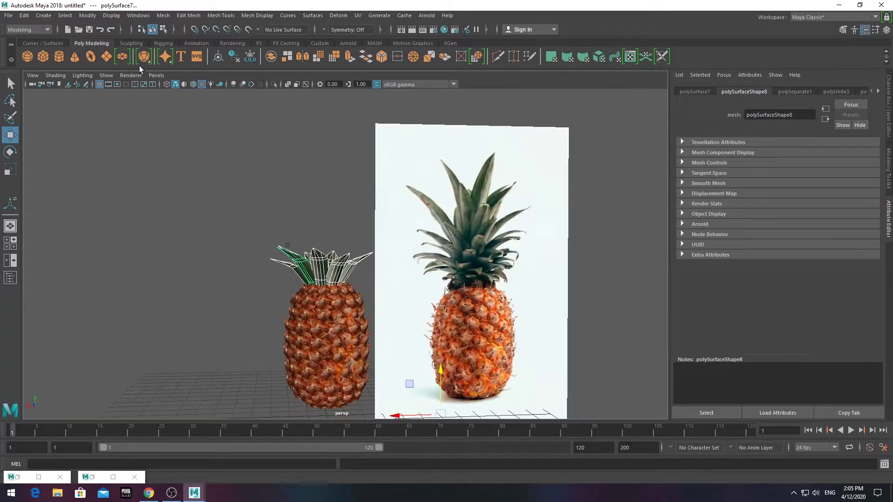
pyautogui.hotkey('ctrl', 'z')
pyautogui.hotkey('ctrl', 'z')
pyautogui.hotkey('ctrl', 'z')
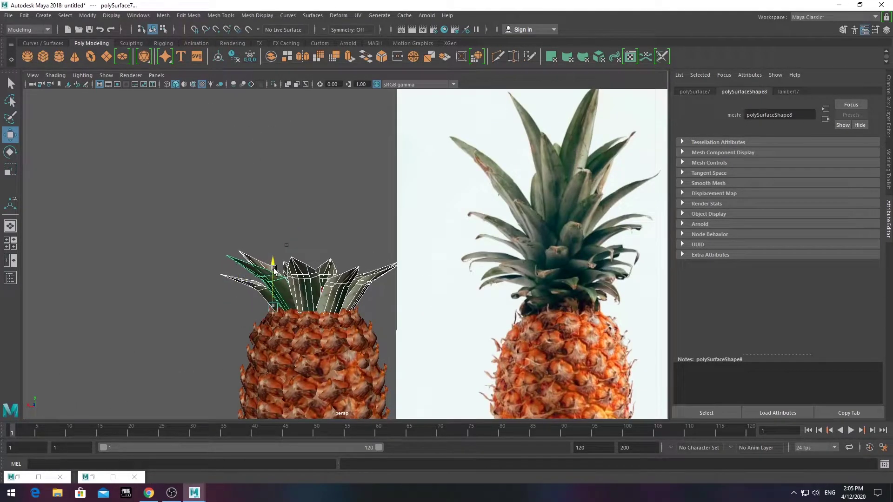
pyautogui.hotkey('ctrl', 'z')
pyautogui.hotkey('ctrl', 'z')
pyautogui.hotkey('ctrl', 'z')
pyautogui.hotkey('ctrl', 'z')
pyautogui.hotkey('ctrl', 'z')
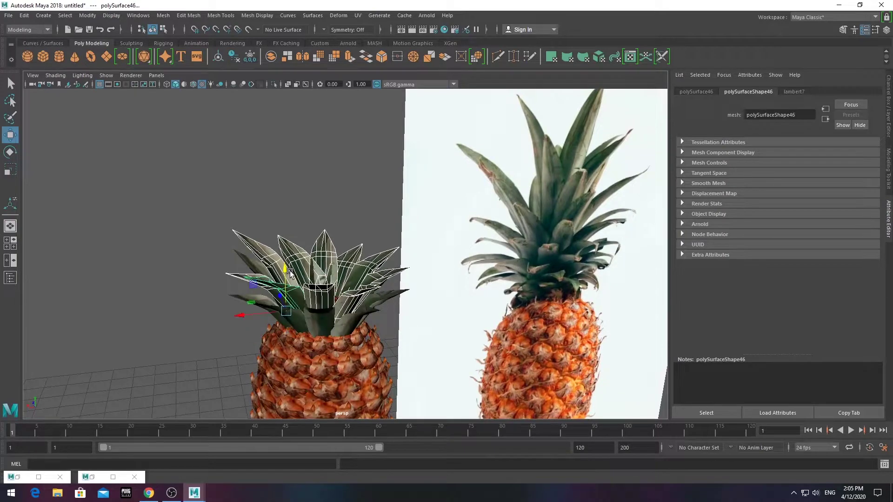
pyautogui.hotkey('ctrl', 'z')
pyautogui.hotkey('ctrl', 'z')
pyautogui.hotkey('ctrl', 'z')
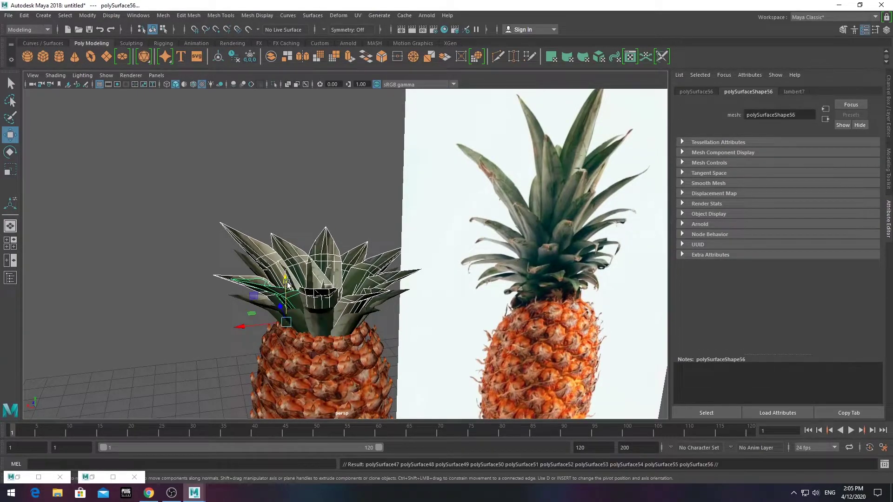
pyautogui.hotkey('ctrl', 'z')
pyautogui.hotkey('ctrl', 'z')
pyautogui.hotkey('ctrl', 'z')
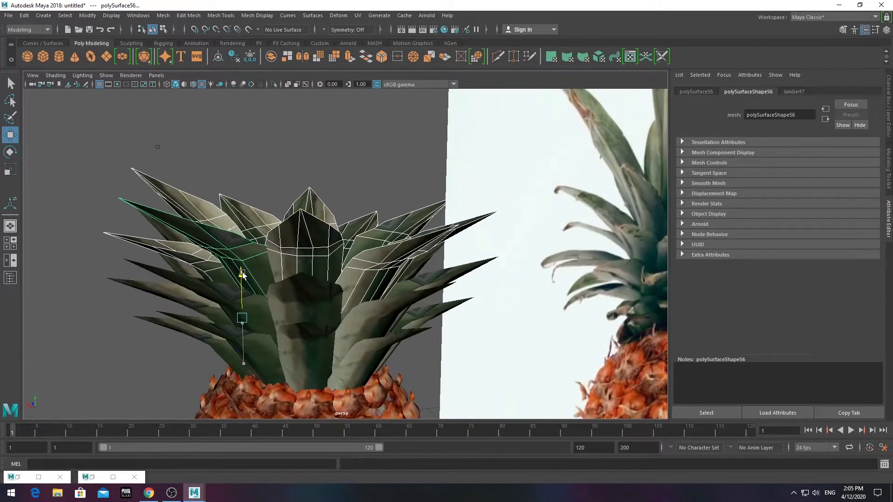
pyautogui.hotkey('ctrl', 'z')
pyautogui.hotkey('ctrl', 'z')
pyautogui.hotkey('ctrl', 'z')
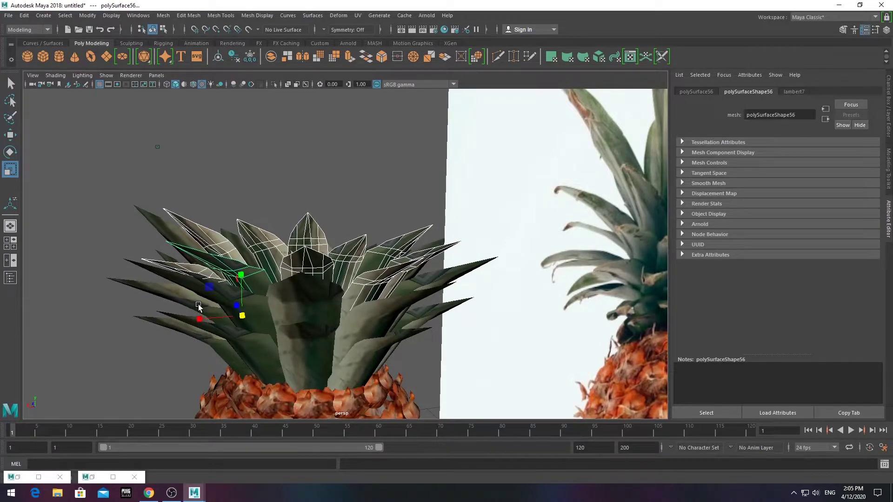
pyautogui.hotkey('ctrl', 'z')
pyautogui.hotkey('ctrl', 'z')
pyautogui.hotkey('ctrl', 'z')
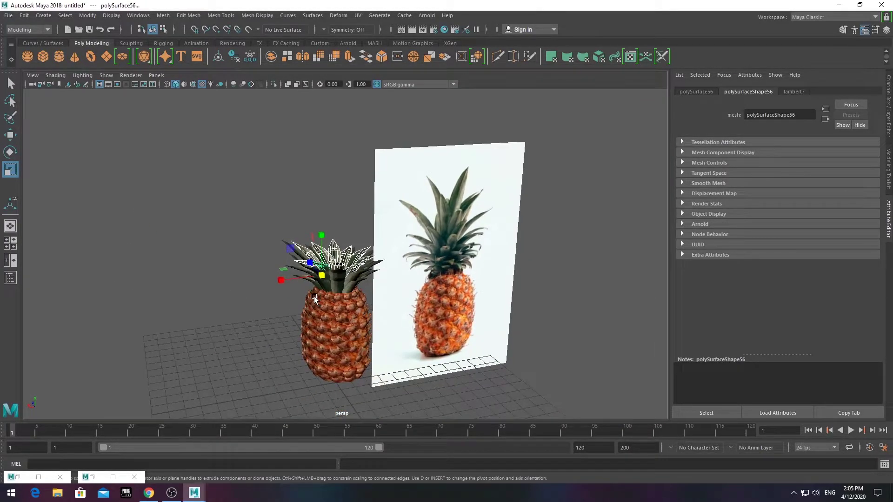
pyautogui.hotkey('ctrl', 'z')
pyautogui.hotkey('ctrl', 'z')
pyautogui.hotkey('ctrl', 'z')
pyautogui.hotkey('ctrl', 'z')
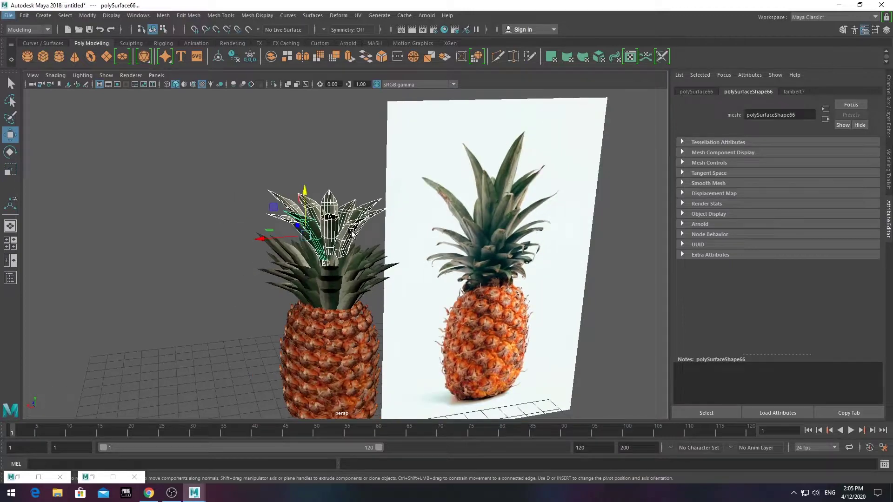
pyautogui.hotkey('ctrl', 'z')
pyautogui.hotkey('ctrl', 'z')
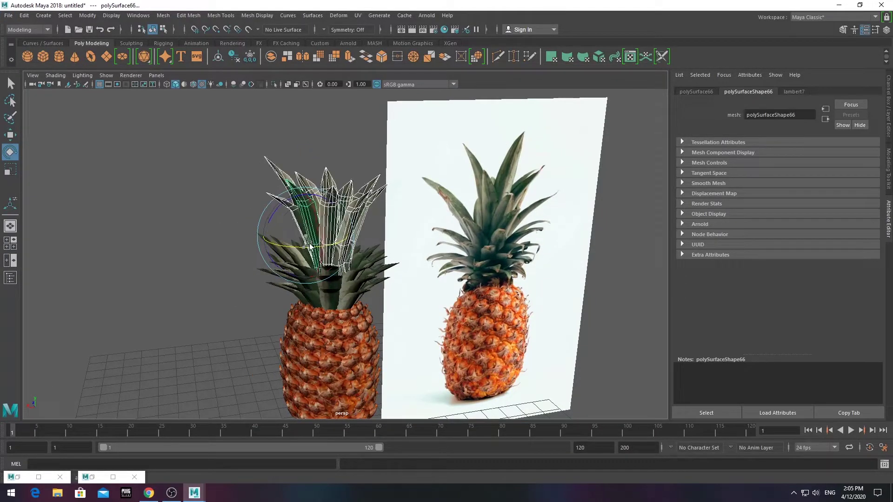
pyautogui.hotkey('ctrl', 'z')
pyautogui.hotkey('ctrl', 'z')
pyautogui.hotkey('ctrl', 'z')
# Rotate the inner leaf cluster about Y, nudge it down, and adjust a leaf tip vertex
pyautogui.moveTo(347, 237); pyautogui.dragTo(343, 245)
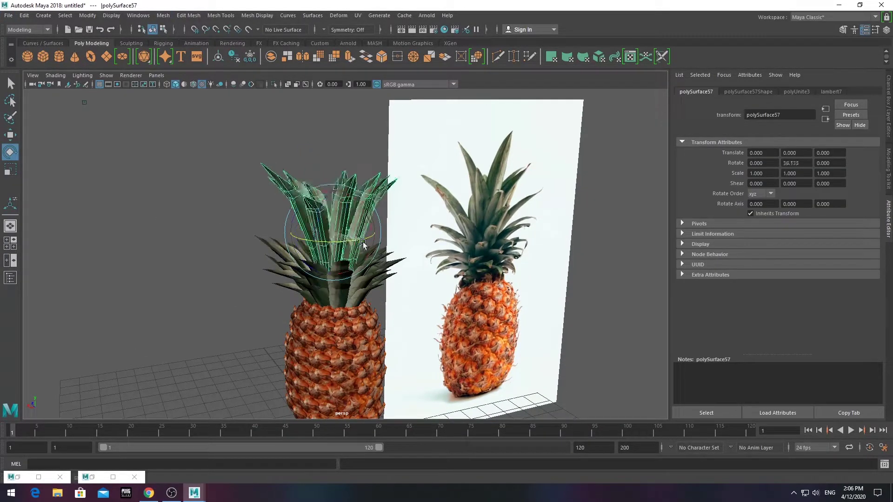
pyautogui.moveTo(328, 198); pyautogui.dragTo(336, 215)
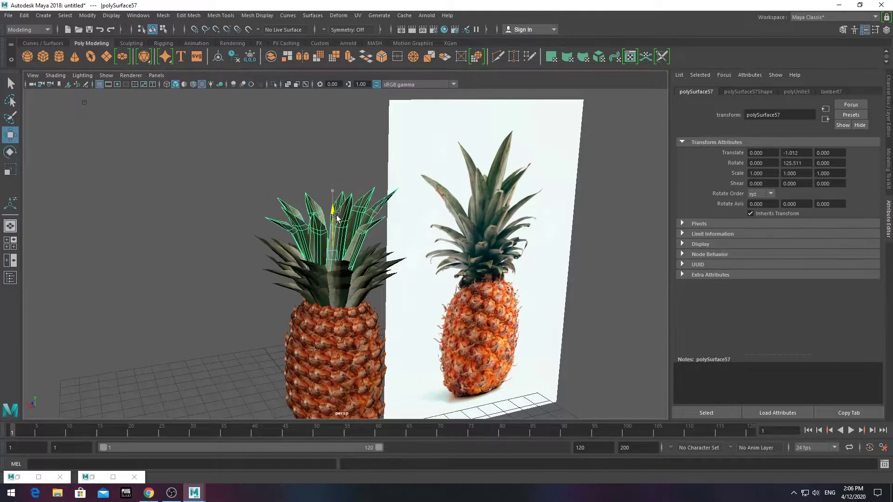
pyautogui.scroll(-3, 343, 241)
pyautogui.scroll(8, 342, 241)
pyautogui.moveTo(259, 142); pyautogui.dragTo(277, 155)
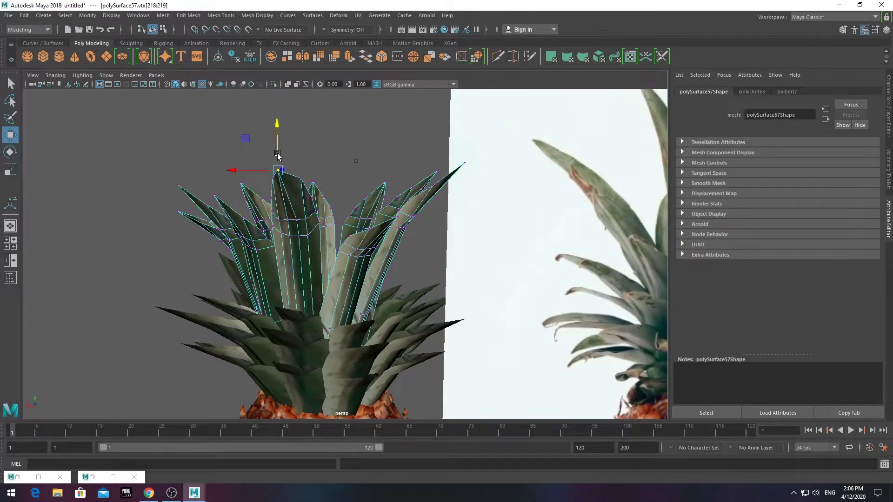
pyautogui.scroll(-3, 277, 155)
pyautogui.press('F8')
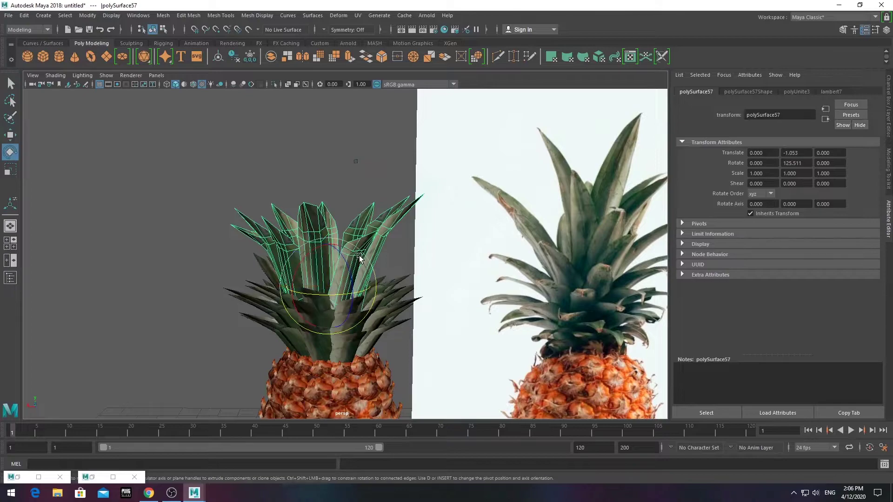
pyautogui.scroll(-5, 328, 233)
# Shrink the small pineapple's inner leaf cluster, narrower in depth, and raise it to Y 2.038
pyautogui.moveTo(325, 273)
pyautogui.keyDown('alt'); pyautogui.mouseDown()
pyautogui.moveTo(377, 251)
pyautogui.moveTo(287, 267)
pyautogui.moveTo(342, 269)
pyautogui.moveTo(291, 309)
pyautogui.moveTo(340, 264)
pyautogui.moveTo(341, 196)
pyautogui.moveTo(325, 198)
pyautogui.mouseUp(); pyautogui.keyUp('alt')
pyautogui.click(341, 270)
pyautogui.press('r')
pyautogui.scroll(-2, 324, 238)
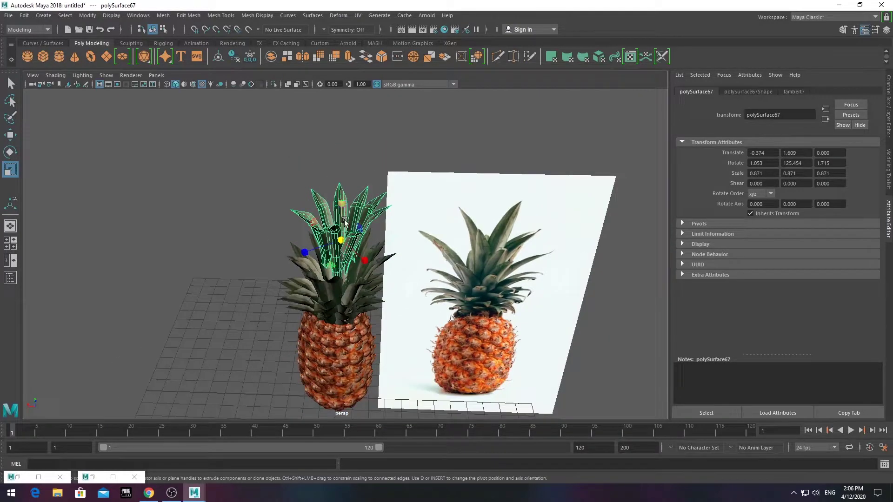
pyautogui.moveTo(341, 240); pyautogui.dragTo(325, 251)
pyautogui.scroll(4, 345, 201)
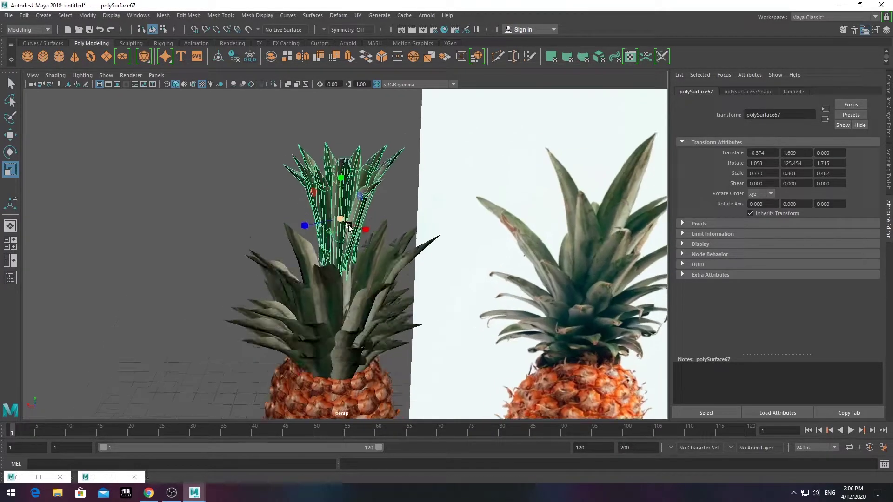
pyautogui.press('w')
pyautogui.moveTo(345, 201)
pyautogui.mouseDown()
pyautogui.moveTo(345, 184)
pyautogui.moveTo(353, 188)
pyautogui.mouseUp()
pyautogui.scroll(-2, 345, 195)
# Slightly rescale the inner cluster and pick an outer base leaf for rotating
pyautogui.press('r')
pyautogui.moveTo(353, 189)
pyautogui.mouseDown(button='right')
pyautogui.moveTo(327, 192)
pyautogui.moveTo(340, 188)
pyautogui.mouseUp(button='right')
pyautogui.press('w')
pyautogui.scroll(-3, 331, 252)
pyautogui.keyDown('alt'); pyautogui.moveTo(331, 252); pyautogui.dragTo(350, 247); pyautogui.keyUp('alt')
pyautogui.scroll(6, 350, 246)
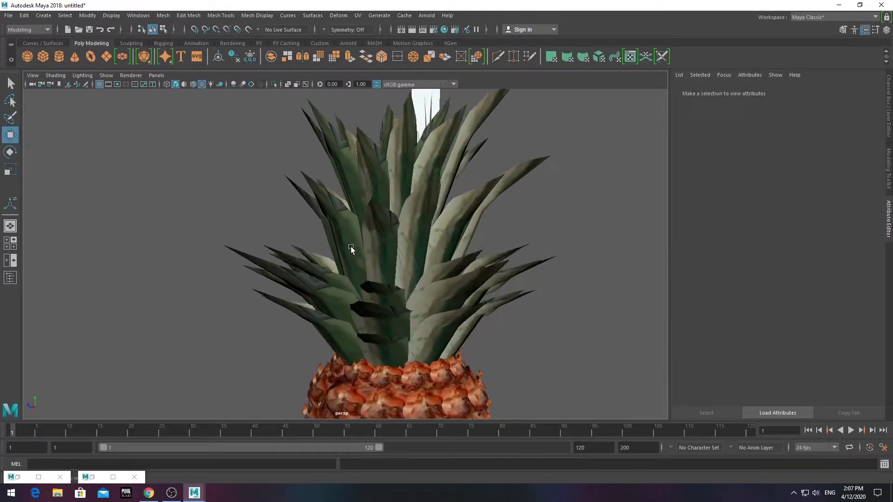
pyautogui.moveTo(199, 217); pyautogui.dragTo(241, 316)
pyautogui.press('e')
# Select the reference photo plane
pyautogui.scroll(-3, 377, 347)
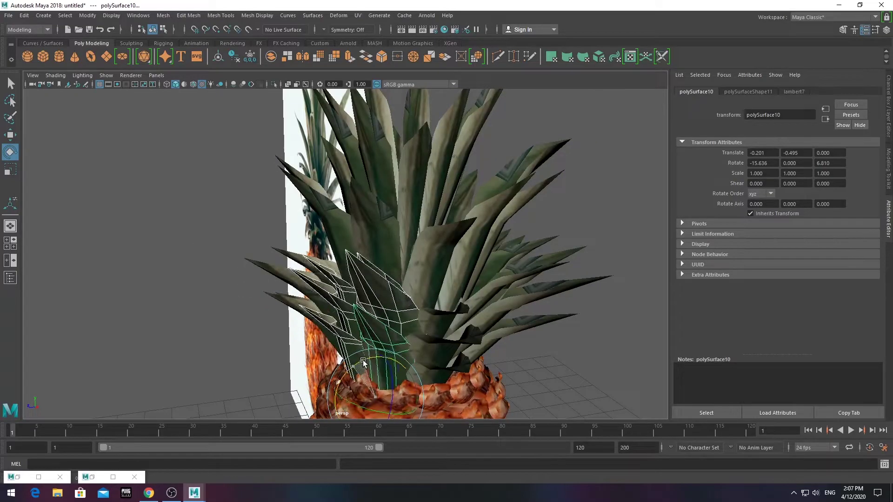
pyautogui.scroll(-3, 352, 329)
pyautogui.scroll(2, 352, 328)
pyautogui.click(466, 180)
# Delete the reference photo plane and resize the pineapple's bottom ring of scales
pyautogui.press('Delete')
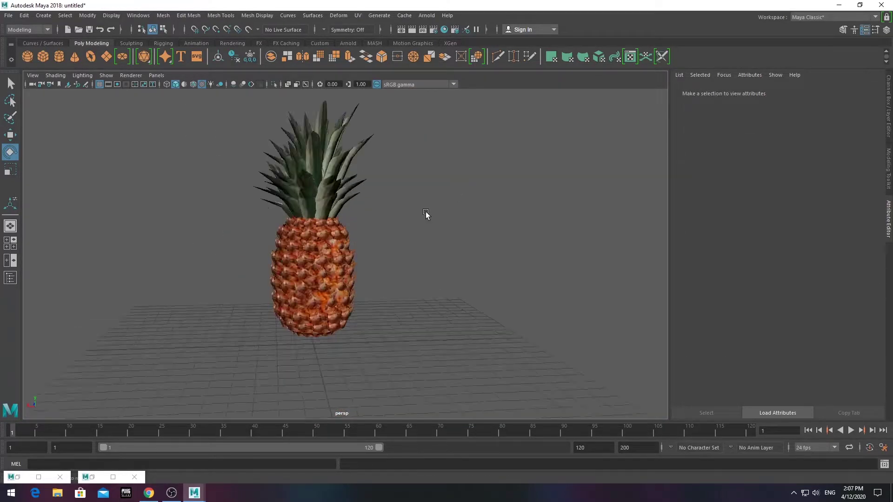
pyautogui.moveTo(426, 214); pyautogui.dragTo(313, 335)
pyautogui.scroll(5, 314, 336)
pyautogui.click(279, 270)
pyautogui.press('r')
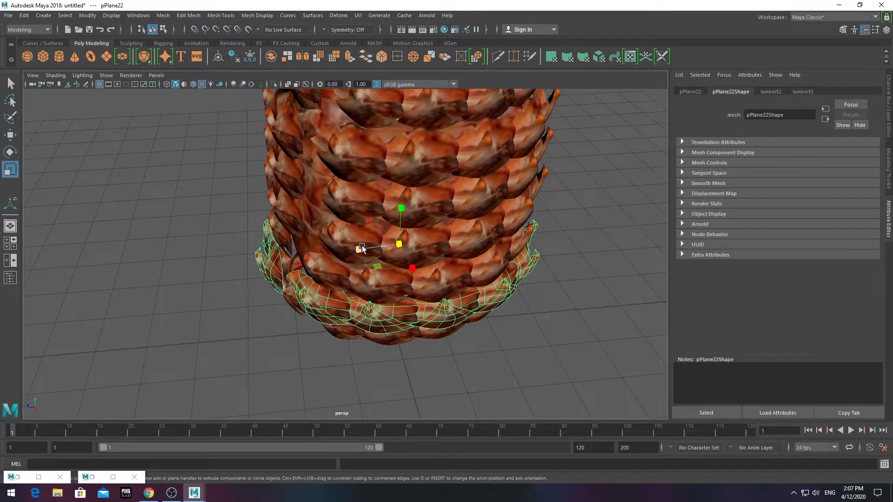
pyautogui.scroll(-2, 372, 261)
pyautogui.scroll(-3, 382, 278)
pyautogui.scroll(-3, 388, 285)
pyautogui.moveTo(313, 283); pyautogui.dragTo(357, 293)
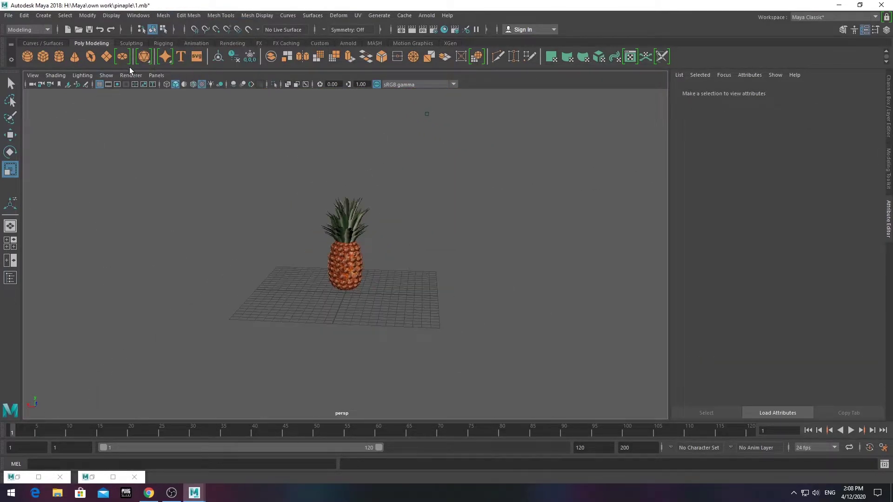
# Create a polygon plane and scale it up into a large floor
pyautogui.click(106, 57)
pyautogui.moveTo(346, 295)
pyautogui.mouseDown()
pyautogui.moveTo(349, 279)
pyautogui.moveTo(412, 277)
pyautogui.mouseUp()
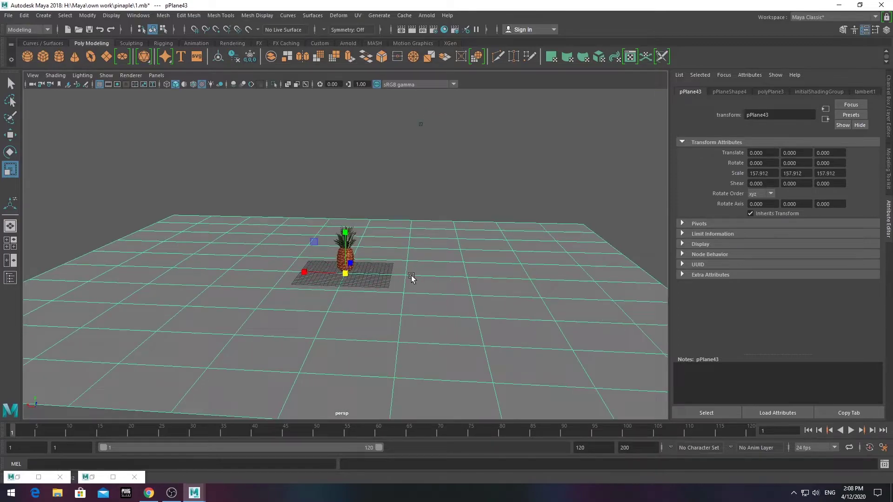
pyautogui.rightClick(449, 218)
pyautogui.click(432, 195)
pyautogui.scroll(-3, 427, 198)
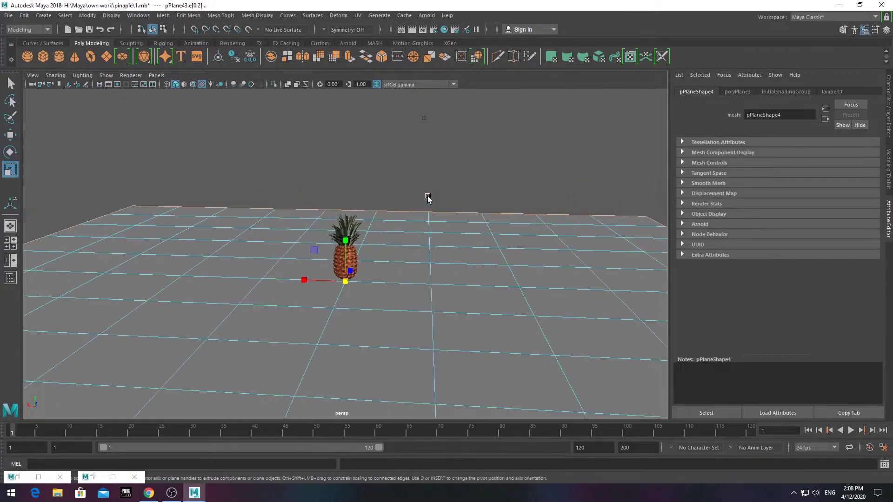
pyautogui.keyDown('alt'); pyautogui.moveTo(427, 197); pyautogui.dragTo(483, 316); pyautogui.keyUp('alt')
pyautogui.rightClick(384, 226)
pyautogui.click(430, 212)
pyautogui.press('f')
pyautogui.keyDown('alt'); pyautogui.moveTo(483, 262); pyautogui.dragTo(497, 237); pyautogui.keyUp('alt')
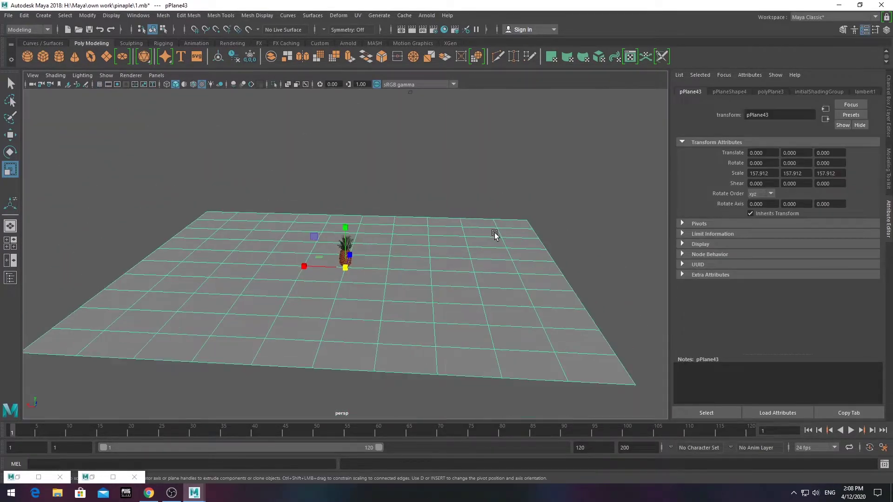
# Set the plane's width and height subdivisions to 1
pyautogui.hotkey('ctrl', 'a')
pyautogui.click(784, 287)
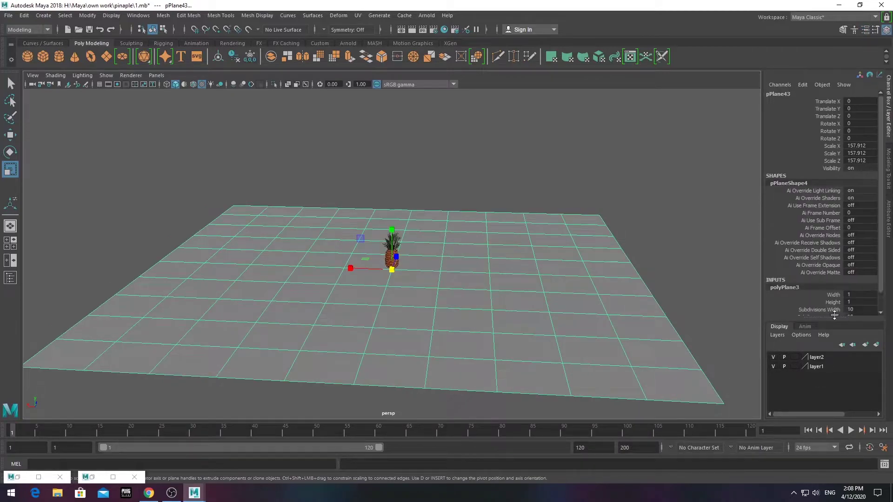
pyautogui.moveTo(818, 290); pyautogui.dragTo(819, 298)
pyautogui.write('1')
pyautogui.press('Return')
# Extrude the plane's back edge upward into a wall
pyautogui.press('F10')
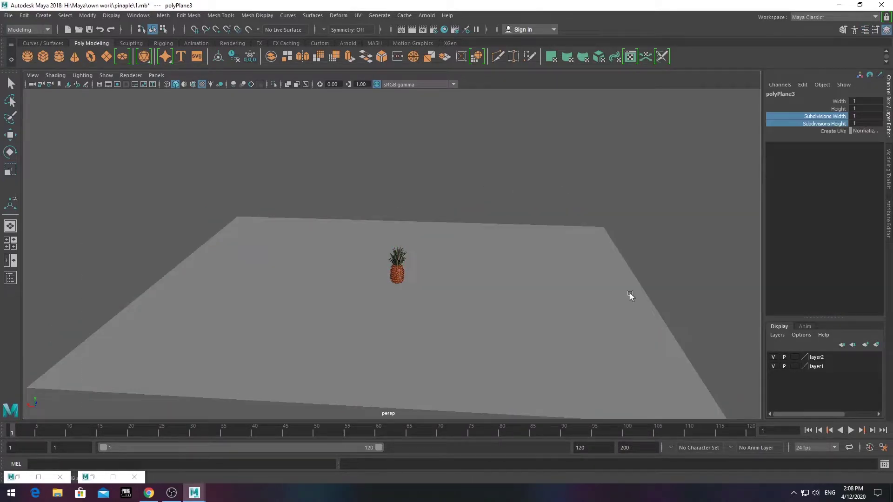
pyautogui.click(490, 223)
pyautogui.click(398, 56)
pyautogui.moveTo(413, 189); pyautogui.dragTo(428, 86)
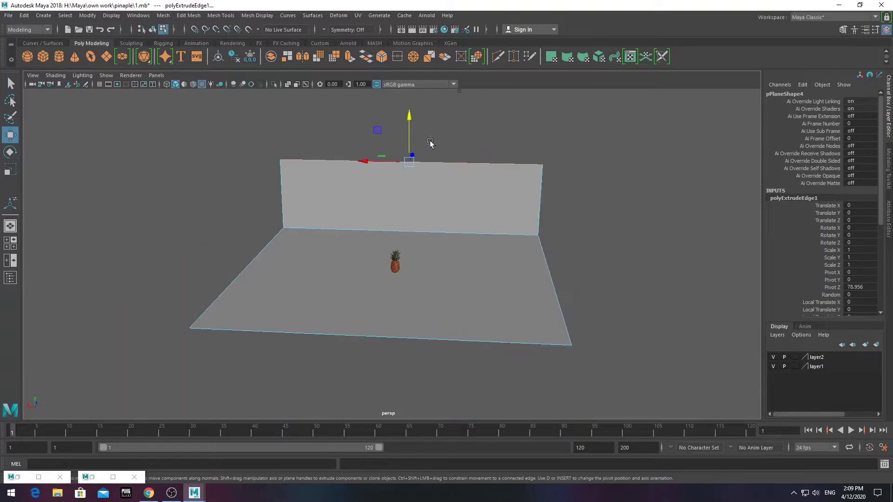
# Bevel the floor-wall corner edge with 3 segments for a curved backdrop
pyautogui.click(429, 228)
pyautogui.press('f')
pyautogui.click(257, 15)
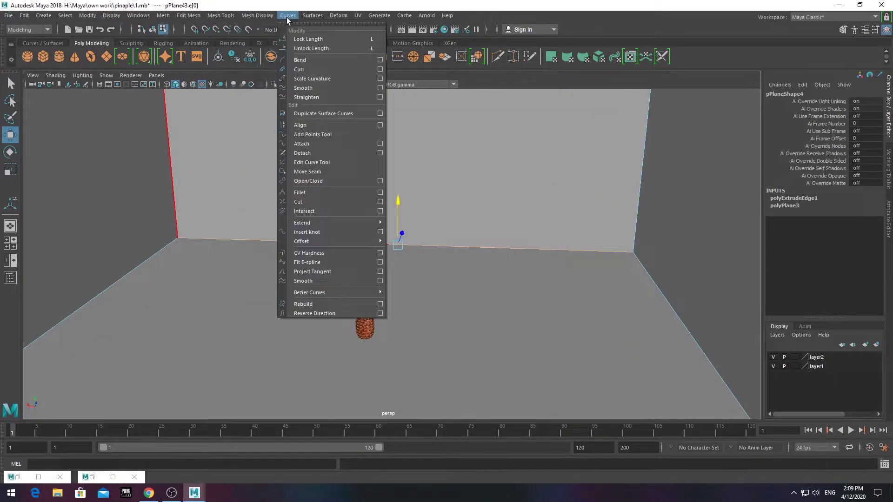
pyautogui.click(203, 48)
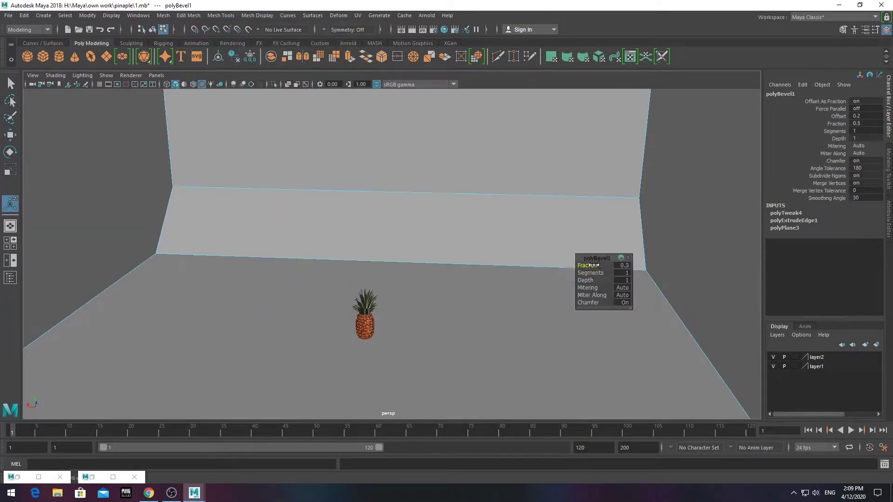
pyautogui.moveTo(587, 273); pyautogui.dragTo(603, 274)
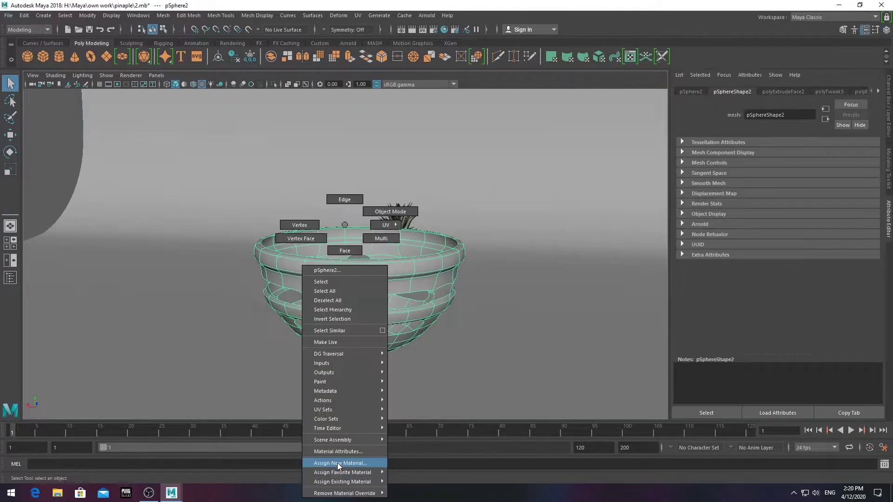
# Give the bowl a new Lambert material whose colour uses the wood1.jpg texture from Downloads
pyautogui.click(338, 463)
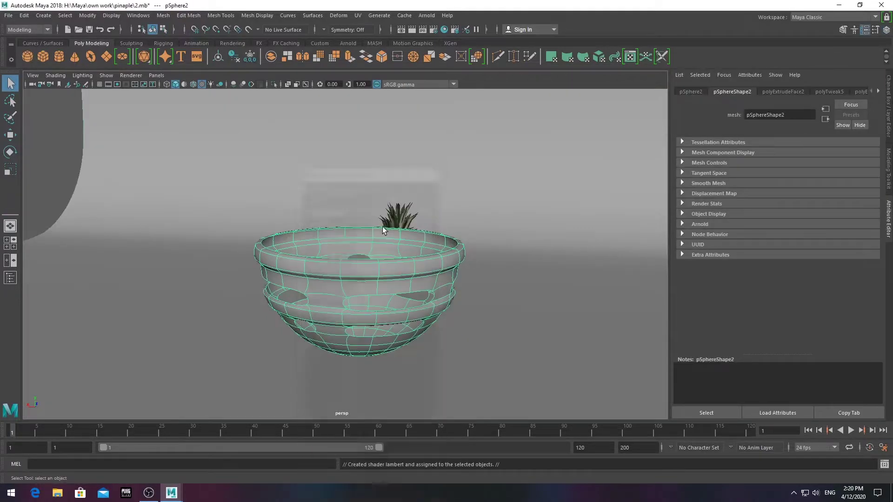
pyautogui.click(863, 196)
pyautogui.click(866, 218)
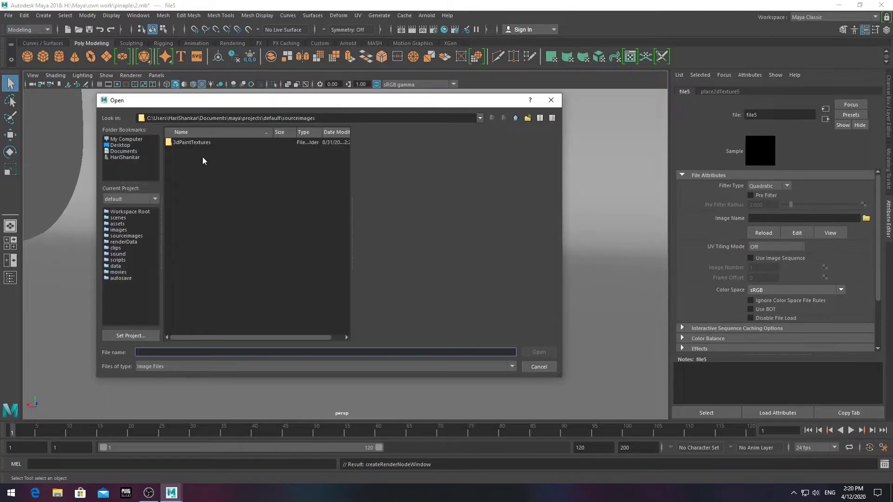
pyautogui.click(125, 157)
pyautogui.click(190, 194)
pyautogui.doubleClick(189, 194)
pyautogui.scroll(-5, 225, 238)
pyautogui.click(208, 307)
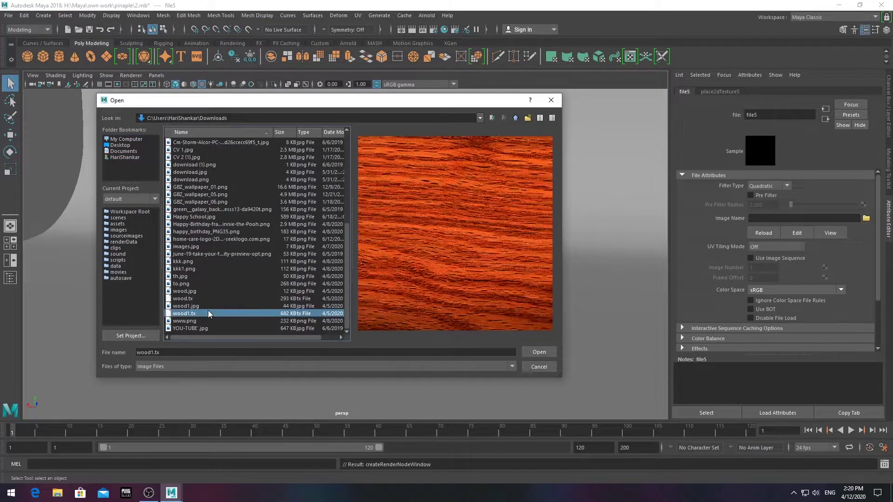
pyautogui.click(535, 352)
pyautogui.scroll(-3, 394, 303)
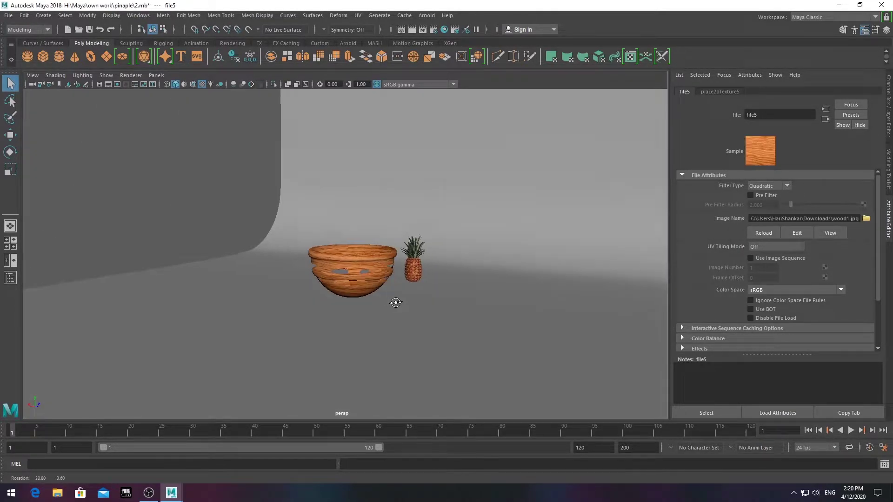
pyautogui.scroll(3, 357, 275)
# Place a pineapple at the bowl's right side, with its pivot at the bowl centre
pyautogui.keyDown('alt'); pyautogui.moveTo(358, 275); pyautogui.dragTo(491, 259); pyautogui.keyUp('alt')
pyautogui.click(491, 258)
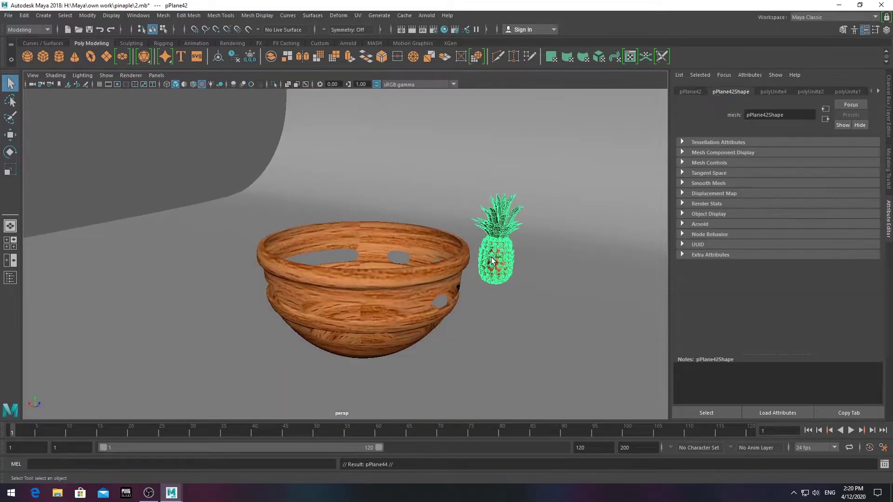
pyautogui.press('w')
pyautogui.click(400, 268)
pyautogui.keyDown('alt'); pyautogui.moveTo(399, 268); pyautogui.dragTo(432, 282); pyautogui.keyUp('alt')
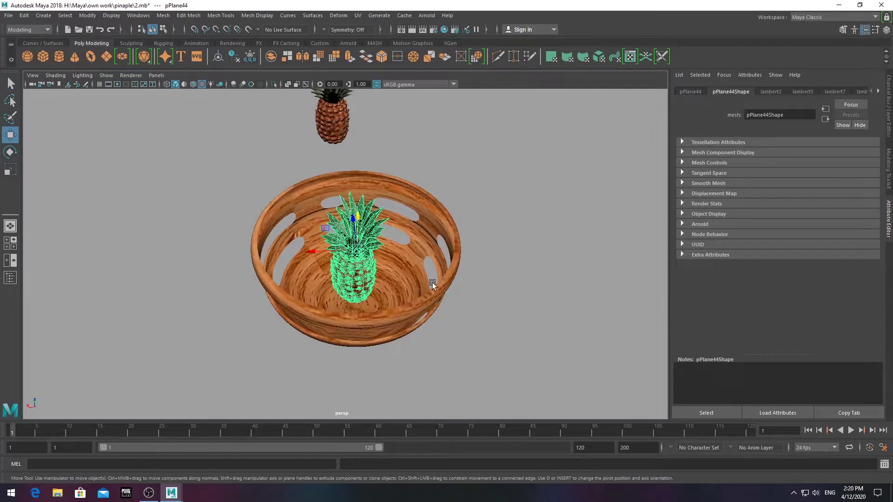
pyautogui.keyDown('alt'); pyautogui.moveTo(368, 273); pyautogui.dragTo(384, 251); pyautogui.keyUp('alt')
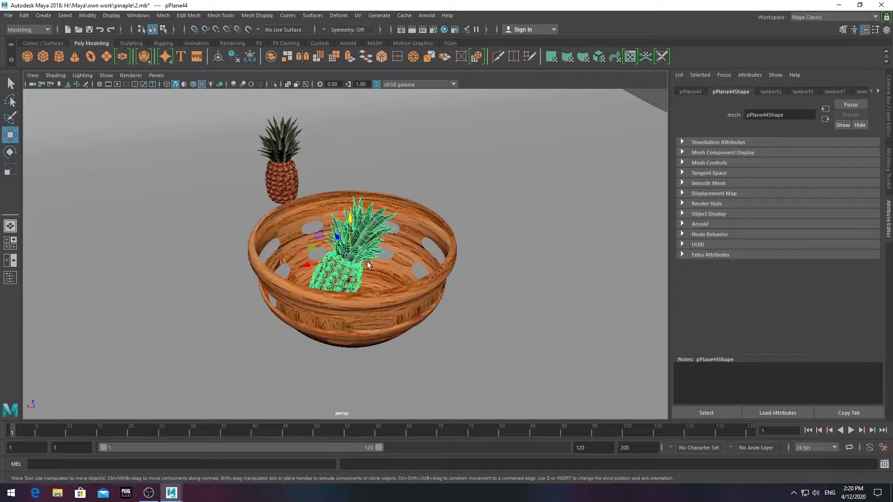
pyautogui.press('space')
pyautogui.press('space')
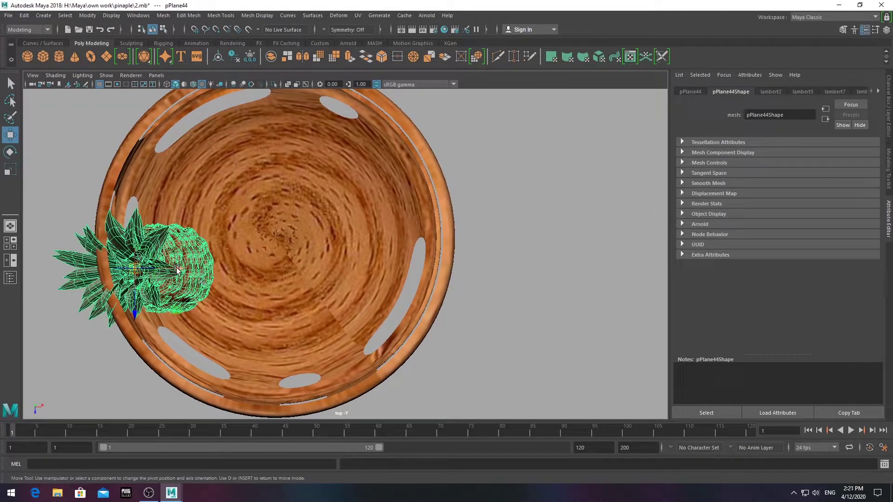
pyautogui.moveTo(179, 268)
pyautogui.mouseDown()
pyautogui.moveTo(276, 262)
pyautogui.moveTo(300, 280)
pyautogui.moveTo(323, 268)
pyautogui.mouseUp()
# Duplicate and rotate the pineapple repeatedly to ring copies around the inside of the bowl
pyautogui.hotkey('ctrl', 'd')
pyautogui.press('e')
pyautogui.hotkey('ctrl', 'd')
pyautogui.hotkey('shift', 'd')
pyautogui.hotkey('shift', 'd')
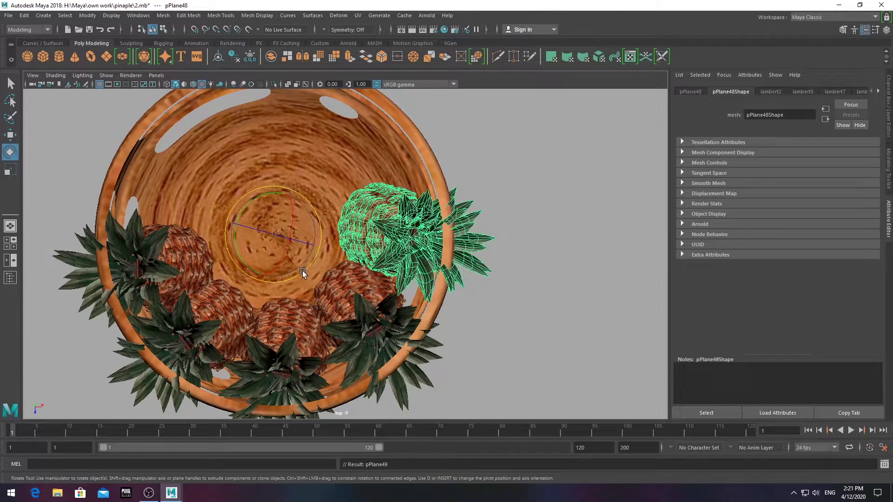
pyautogui.hotkey('shift', 'd')
pyautogui.hotkey('shift', 'd')
pyautogui.hotkey('shift', 'd')
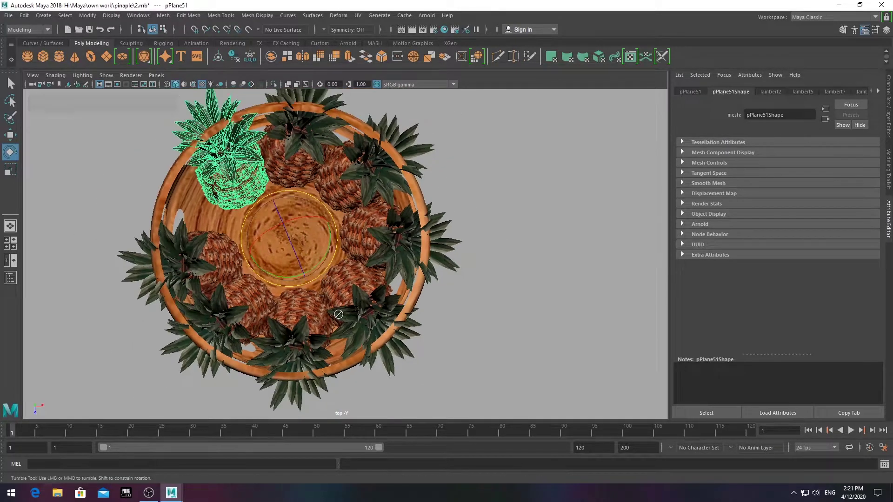
pyautogui.press('space')
pyautogui.press('space')
# Combine the bowl's pineapples into one mesh and scale it down to 0.773
pyautogui.keyDown('alt'); pyautogui.moveTo(354, 266); pyautogui.dragTo(352, 316); pyautogui.keyUp('alt')
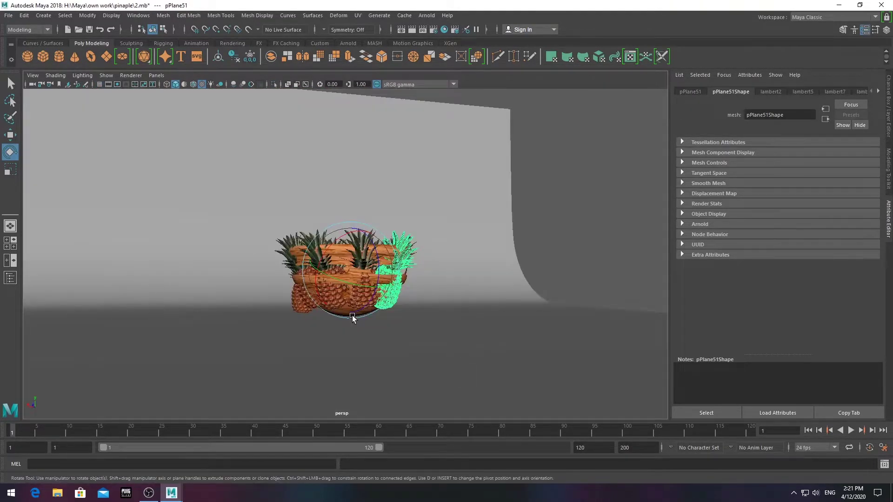
pyautogui.moveTo(509, 230); pyautogui.dragTo(532, 320)
pyautogui.scroll(3, 331, 321)
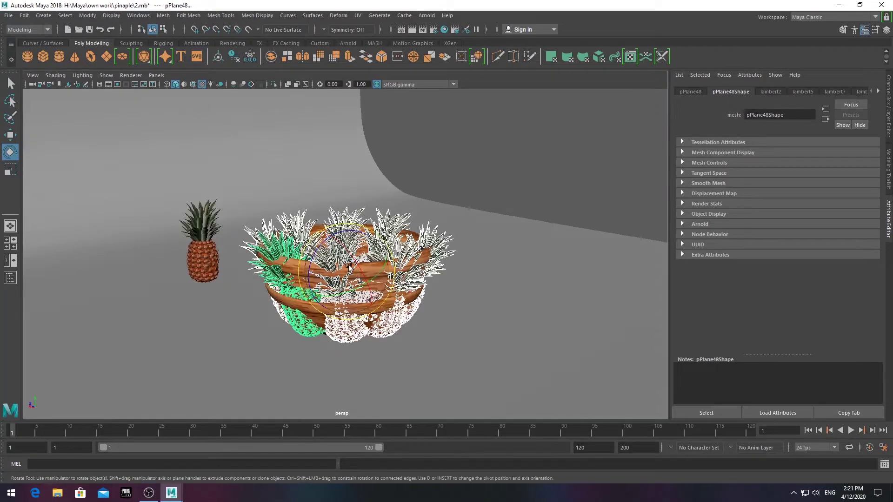
pyautogui.click(163, 15)
pyautogui.click(173, 45)
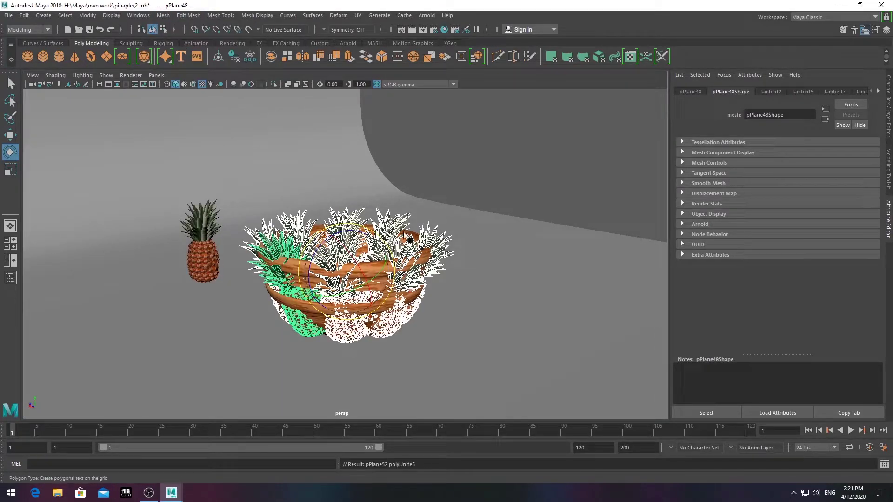
pyautogui.press('r')
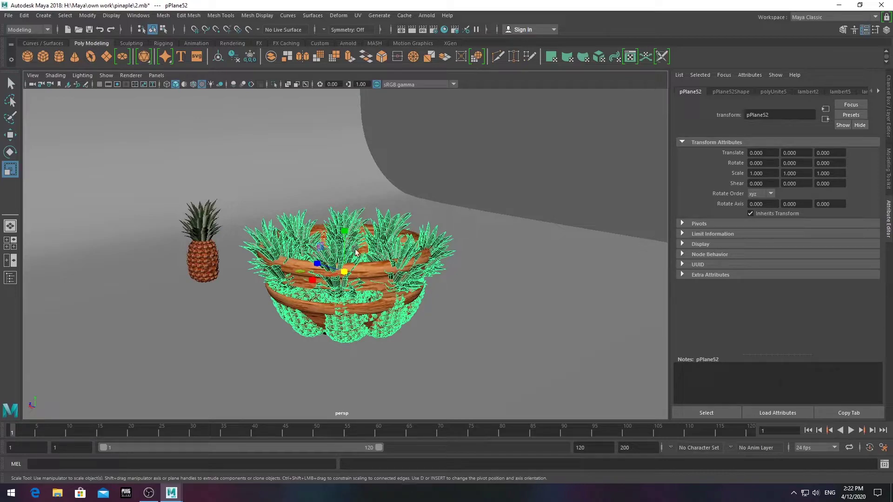
pyautogui.moveTo(355, 251)
pyautogui.mouseDown()
pyautogui.moveTo(337, 263)
pyautogui.moveTo(348, 294)
pyautogui.moveTo(482, 293)
pyautogui.moveTo(352, 313)
pyautogui.mouseUp()
pyautogui.keyDown('shift'); pyautogui.click(483, 293); pyautogui.keyUp('shift')
pyautogui.scroll(3, 351, 314)
pyautogui.scroll(3, 351, 314)
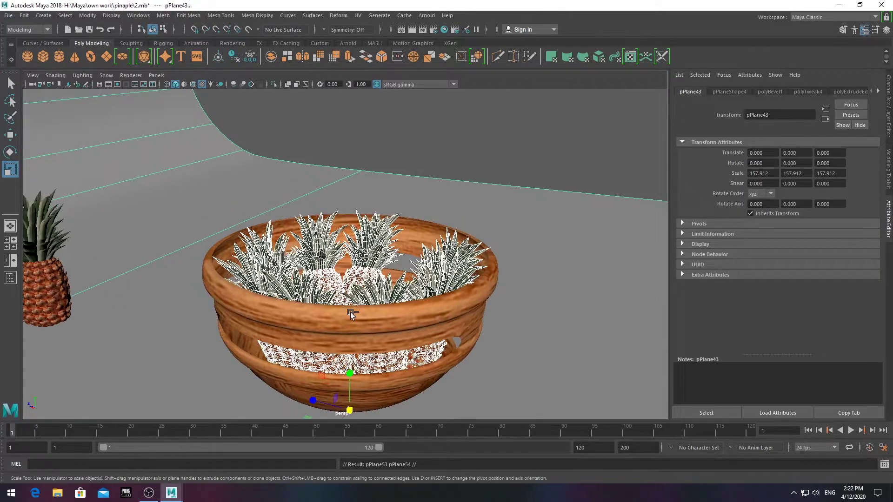
pyautogui.scroll(-5, 356, 315)
# Raise the combined pineapple filling so it sits higher inside the bowl
pyautogui.press('w')
pyautogui.click(350, 251)
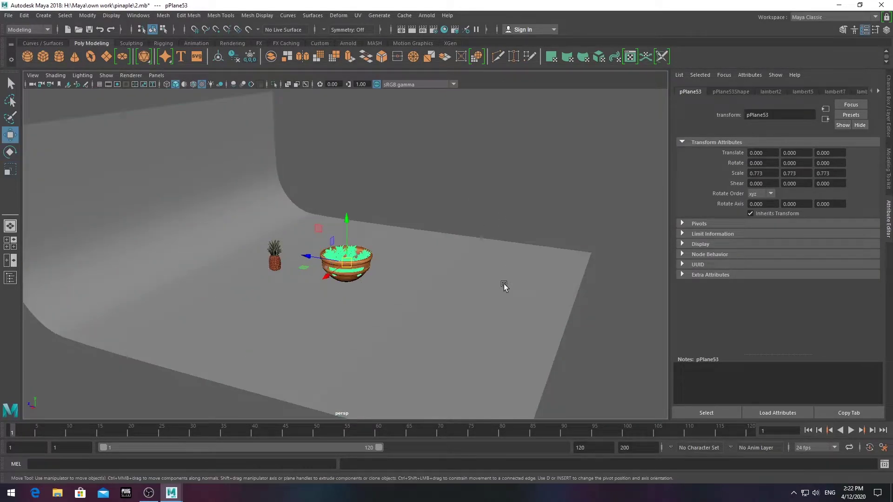
pyautogui.scroll(5, 505, 285)
pyautogui.moveTo(359, 251)
pyautogui.mouseDown()
pyautogui.moveTo(360, 214)
pyautogui.moveTo(361, 267)
pyautogui.moveTo(372, 286)
pyautogui.moveTo(366, 263)
pyautogui.moveTo(282, 281)
pyautogui.moveTo(437, 239)
pyautogui.mouseUp()
pyautogui.click(468, 172)
pyautogui.click(376, 263)
pyautogui.click(514, 224)
pyautogui.click(373, 266)
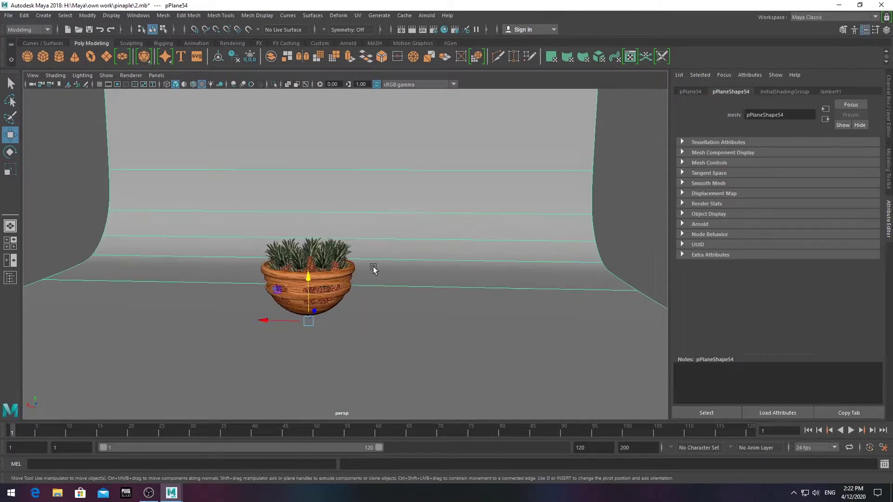
pyautogui.moveTo(373, 267)
pyautogui.keyDown('alt'); pyautogui.mouseDown()
pyautogui.moveTo(271, 245)
pyautogui.moveTo(204, 254)
pyautogui.moveTo(412, 222)
pyautogui.mouseUp(); pyautogui.keyUp('alt')
# Move the bowl to the left and the loose pineapple to the right
pyautogui.click(271, 245)
pyautogui.click(413, 221)
pyautogui.scroll(-3, 406, 247)
pyautogui.click(285, 219)
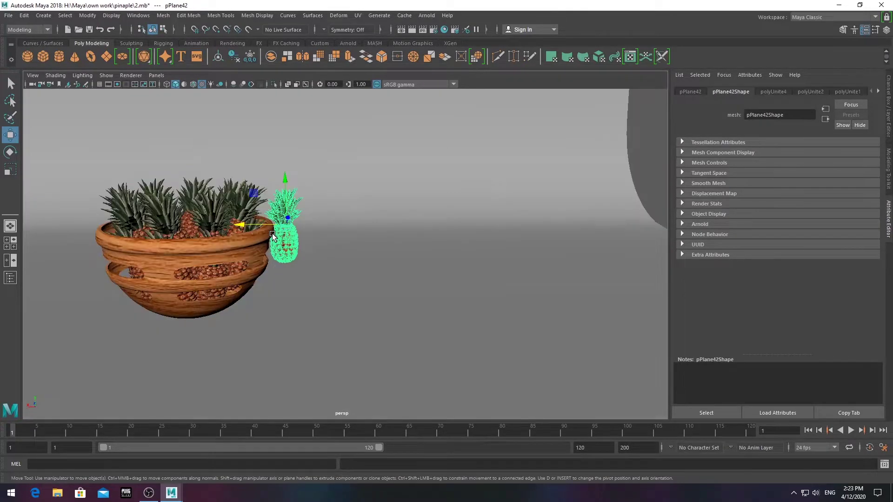
pyautogui.moveTo(285, 219)
pyautogui.mouseDown()
pyautogui.moveTo(430, 217)
pyautogui.moveTo(504, 285)
pyautogui.moveTo(431, 232)
pyautogui.moveTo(433, 199)
pyautogui.mouseUp()
pyautogui.press('e')
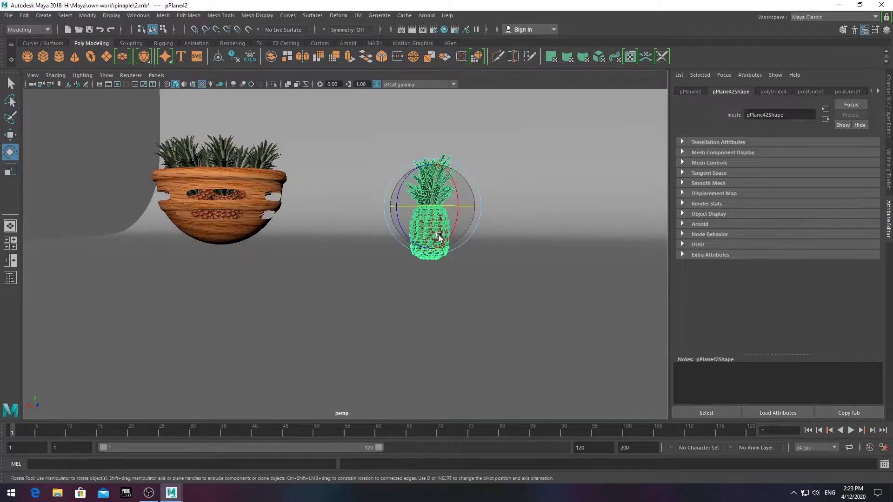
pyautogui.press('w')
# Check the bowl's placement, then select the standing loose pineapple
pyautogui.click(225, 149)
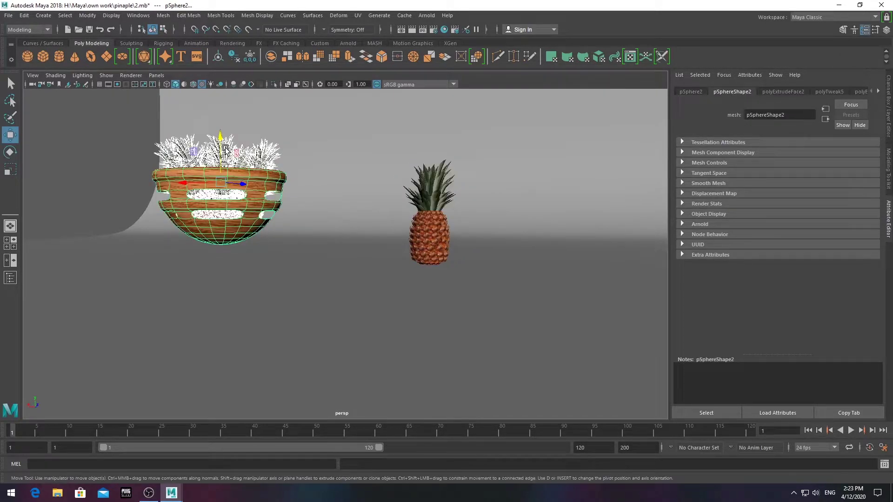
pyautogui.scroll(-2, 433, 259)
pyautogui.click(434, 259)
pyautogui.scroll(5, 459, 272)
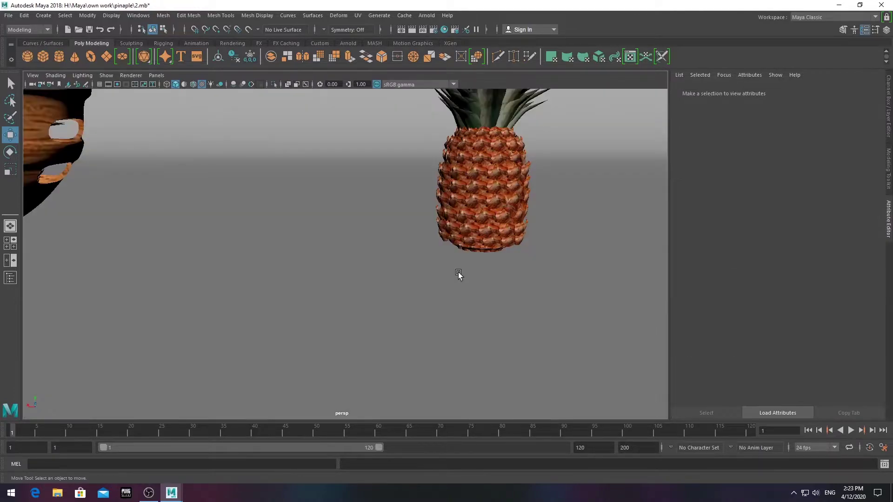
pyautogui.scroll(3, 458, 274)
pyautogui.scroll(2, 451, 347)
pyautogui.click(466, 349)
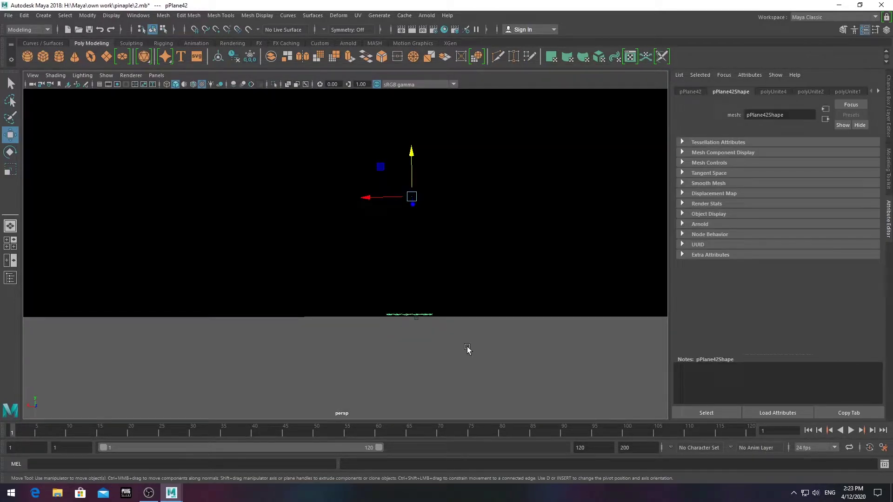
pyautogui.scroll(-5, 466, 348)
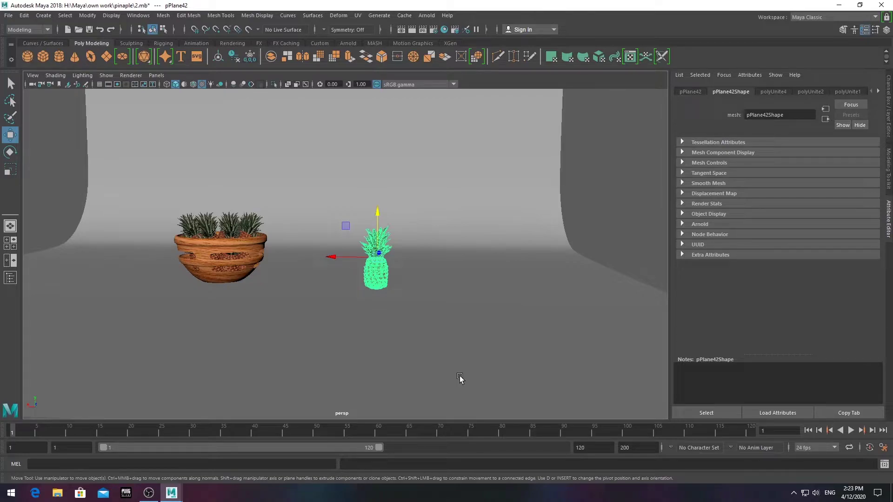
# Duplicate the loose pineapple and tip the copy onto its side
pyautogui.hotkey('ctrl', 'd')
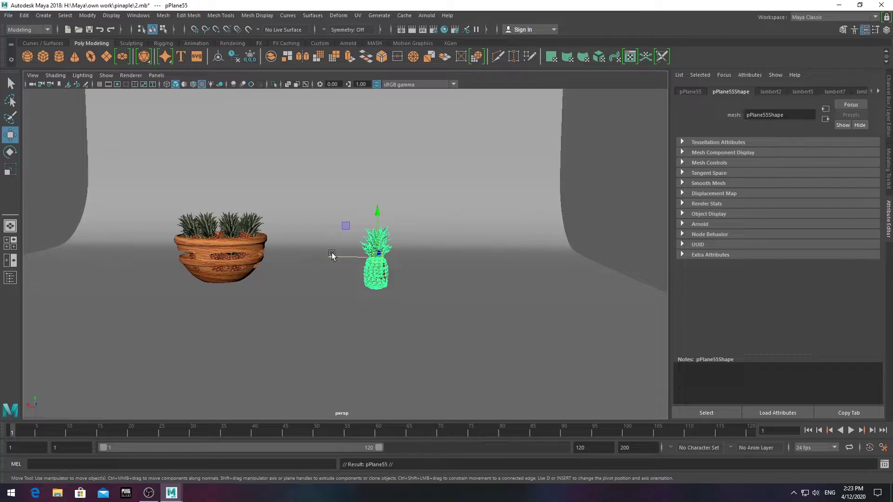
pyautogui.press('e')
pyautogui.moveTo(331, 257)
pyautogui.mouseDown()
pyautogui.moveTo(287, 257)
pyautogui.moveTo(285, 290)
pyautogui.mouseUp()
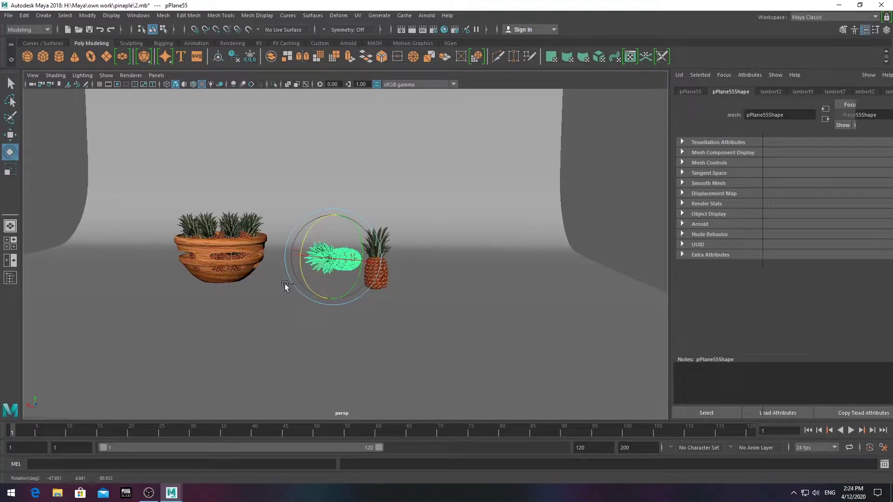
pyautogui.hotkey('ctrl', 'a')
pyautogui.moveTo(351, 291)
pyautogui.mouseDown()
pyautogui.moveTo(346, 252)
pyautogui.moveTo(368, 232)
pyautogui.moveTo(372, 277)
pyautogui.mouseUp()
pyautogui.scroll(3, 346, 251)
pyautogui.press('w')
# Reframe the view to face the backdrop with nothing selected
pyautogui.scroll(-2, 371, 277)
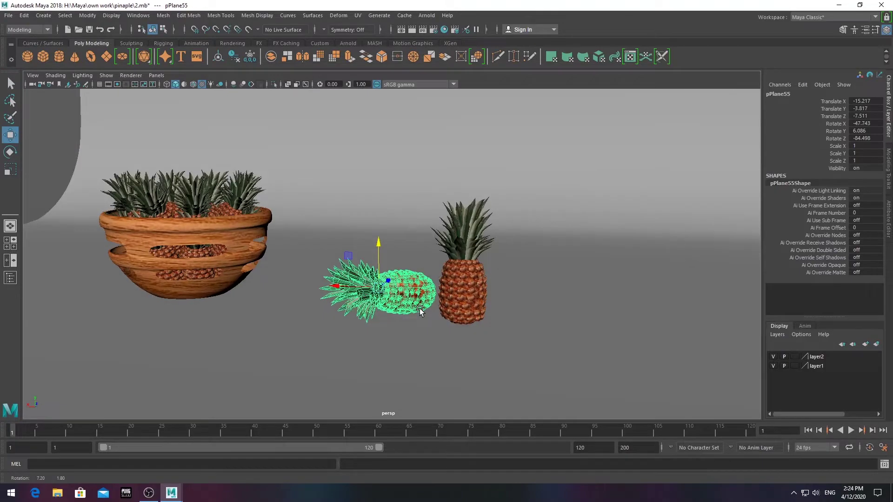
pyautogui.click(631, 251)
pyautogui.scroll(-3, 631, 251)
pyautogui.keyDown('alt'); pyautogui.moveTo(631, 251); pyautogui.dragTo(482, 256); pyautogui.keyUp('alt')
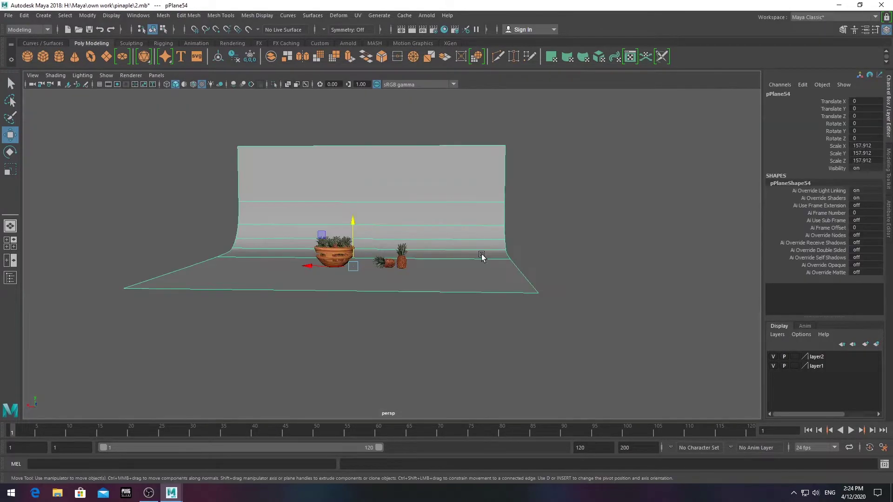
pyautogui.scroll(4, 381, 343)
pyautogui.press('r')
pyautogui.click(381, 343)
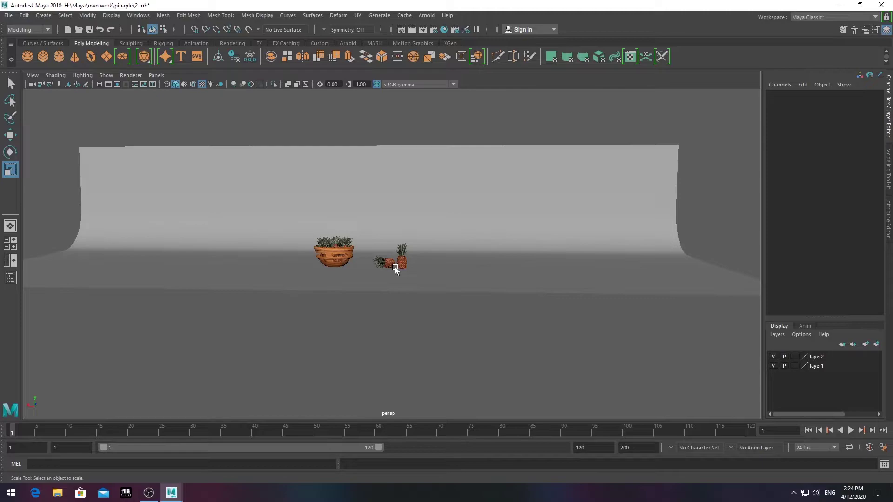
pyautogui.keyDown('alt'); pyautogui.moveTo(395, 269); pyautogui.dragTo(398, 287, button='middle'); pyautogui.keyUp('alt')
pyautogui.click(232, 43)
# Create an area light and position it above the scene
pyautogui.click(90, 57)
pyautogui.scroll(-1, 382, 273)
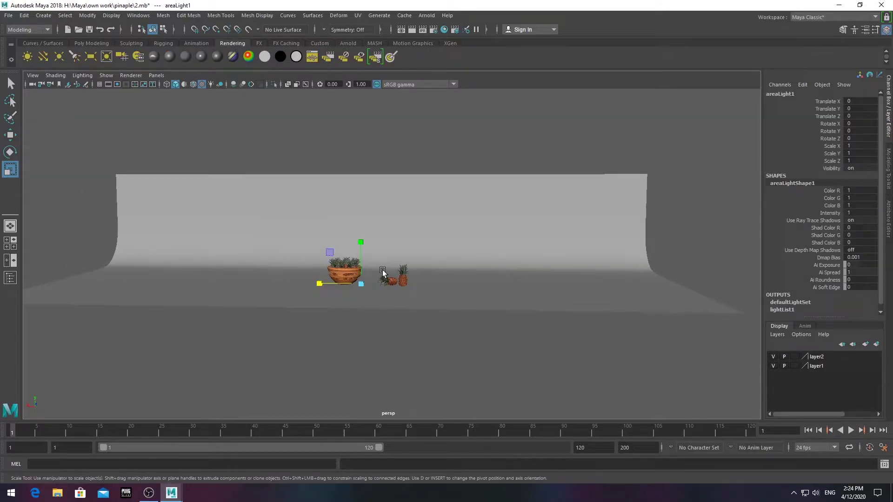
pyautogui.moveTo(361, 253)
pyautogui.mouseDown()
pyautogui.moveTo(365, 225)
pyautogui.moveTo(418, 279)
pyautogui.moveTo(331, 235)
pyautogui.moveTo(323, 249)
pyautogui.moveTo(307, 232)
pyautogui.mouseUp()
pyautogui.press('r')
pyautogui.press('e')
pyautogui.press('w')
pyautogui.moveTo(307, 233)
pyautogui.keyDown('alt'); pyautogui.mouseDown()
pyautogui.moveTo(487, 270)
pyautogui.moveTo(411, 223)
pyautogui.moveTo(439, 216)
pyautogui.moveTo(452, 260)
pyautogui.moveTo(453, 248)
pyautogui.moveTo(493, 251)
pyautogui.mouseUp(); pyautogui.keyUp('alt')
pyautogui.press('e')
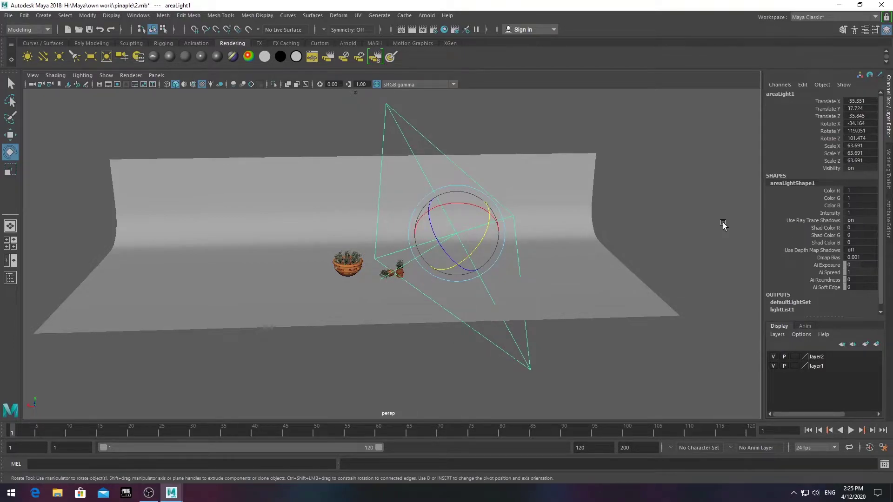
# Set the area light's intensity to 10 and Arnold exposure to 7
pyautogui.hotkey('ctrl', 'a')
pyautogui.click(763, 206)
pyautogui.write('10')
pyautogui.press('Return')
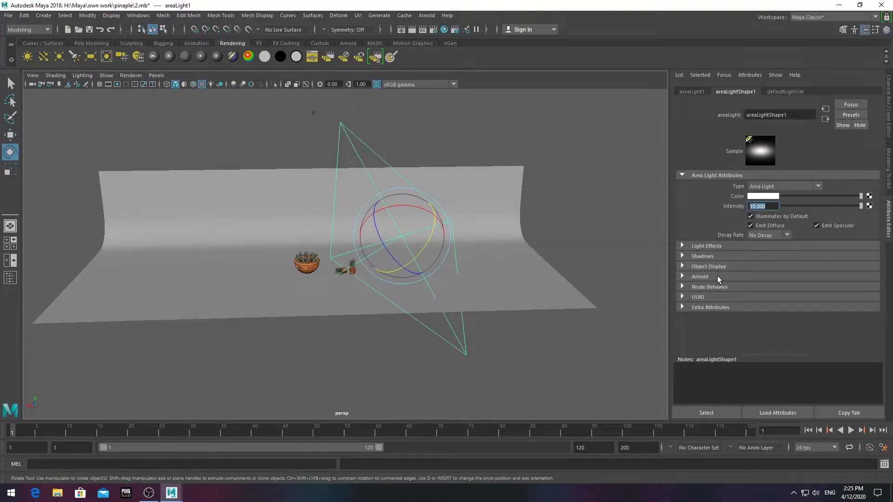
pyautogui.click(700, 276)
pyautogui.click(762, 310)
pyautogui.write('7')
pyautogui.press('Return')
# Enable the light's colour temperature, set to 4170
pyautogui.scroll(5, 378, 295)
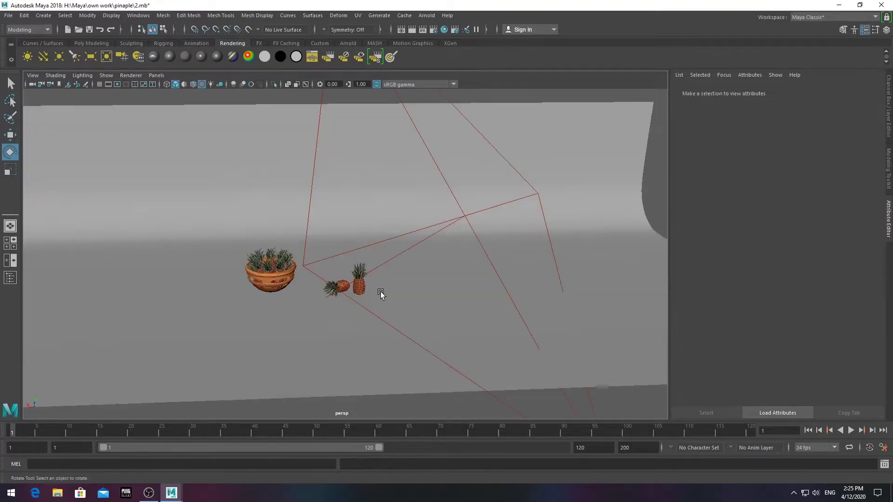
pyautogui.scroll(3, 408, 279)
pyautogui.hotkey('ctrl', 'a')
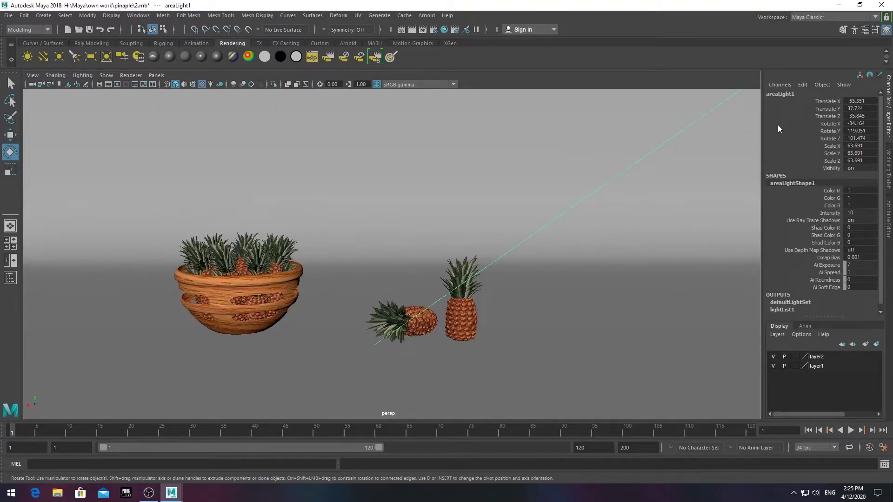
pyautogui.hotkey('ctrl', 'a')
pyautogui.scroll(-2, 690, 275)
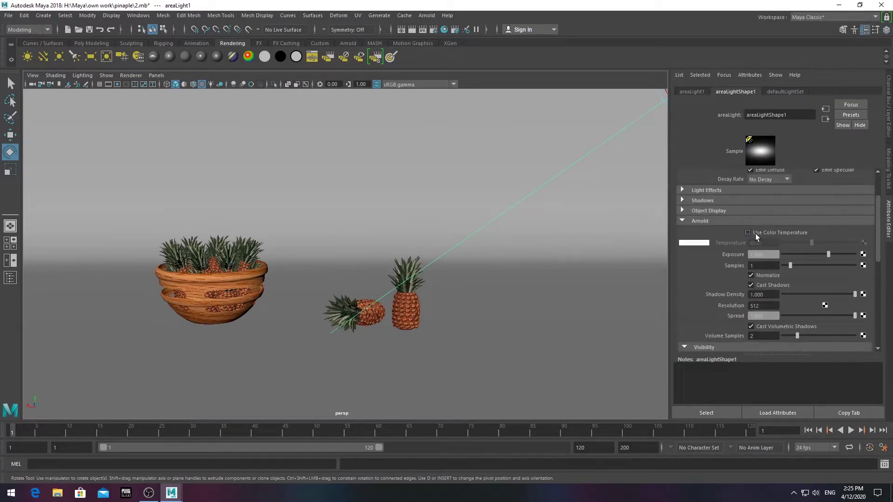
pyautogui.click(755, 234)
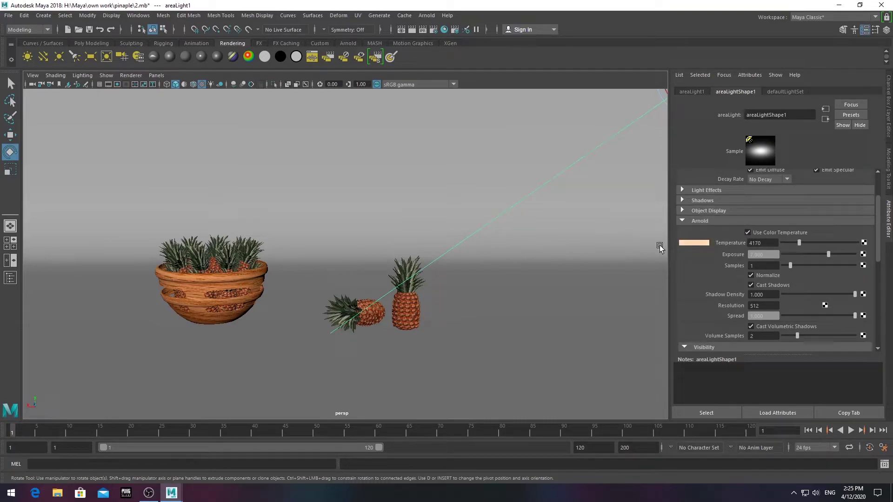
# Open the Render View with Arnold Renderer and its render settings
pyautogui.scroll(2, 467, 263)
pyautogui.scroll(1, 451, 250)
pyautogui.scroll(2, 484, 235)
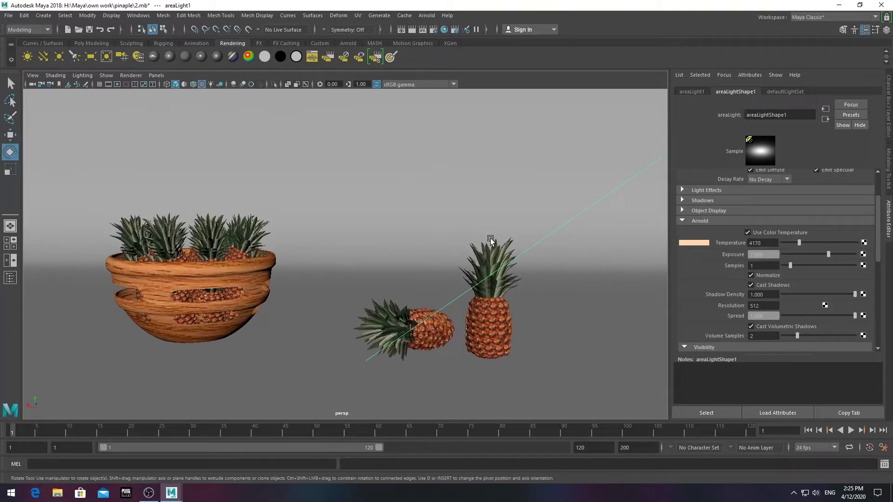
pyautogui.scroll(1, 491, 235)
pyautogui.click(412, 30)
pyautogui.click(87, 16)
pyautogui.click(100, 46)
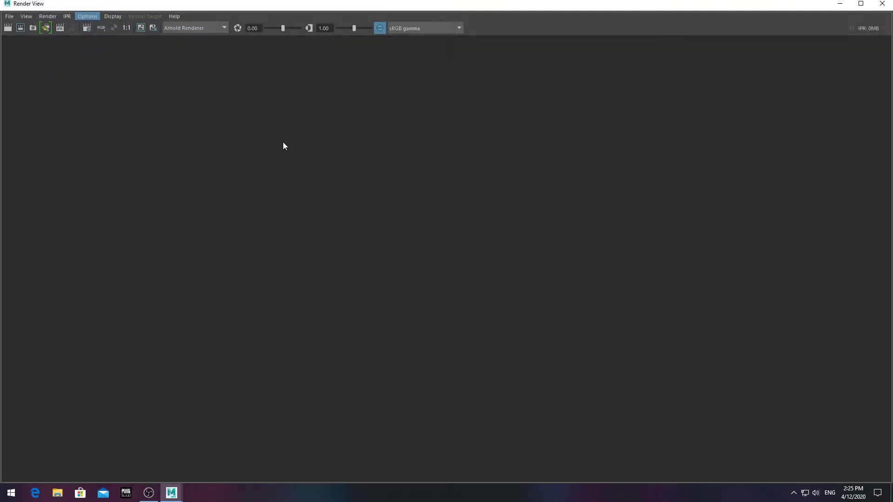
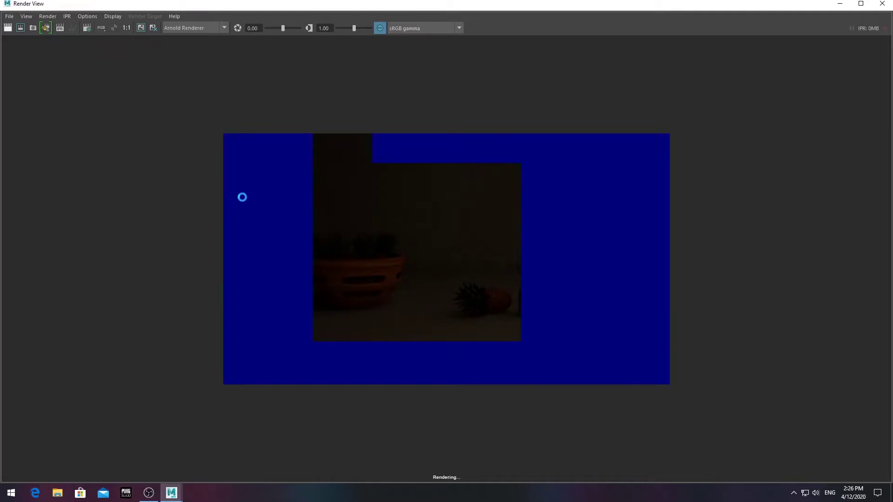
# Set areaLight1's Arnold exposure to 10 and start an interactive Arnold render preview
pyautogui.click(840, 4)
pyautogui.scroll(2, 415, 241)
pyautogui.scroll(1, 426, 246)
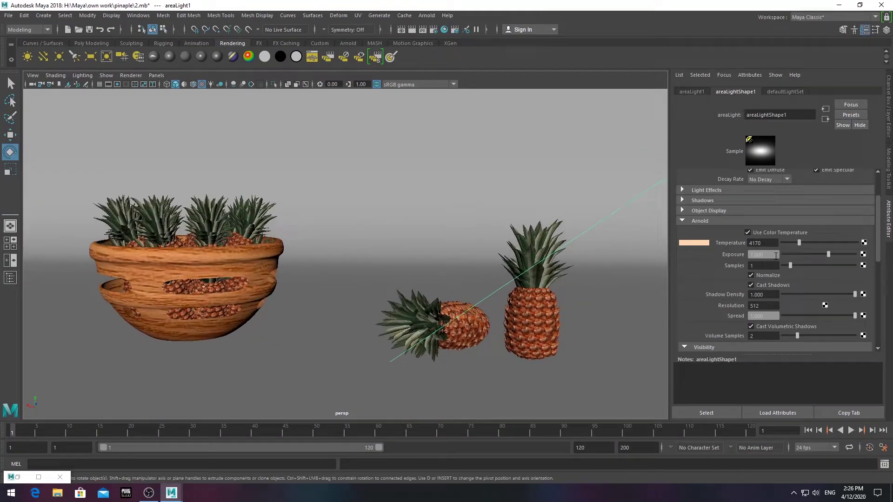
pyautogui.write('0')
pyautogui.press('Return')
pyautogui.click(426, 16)
pyautogui.click(438, 38)
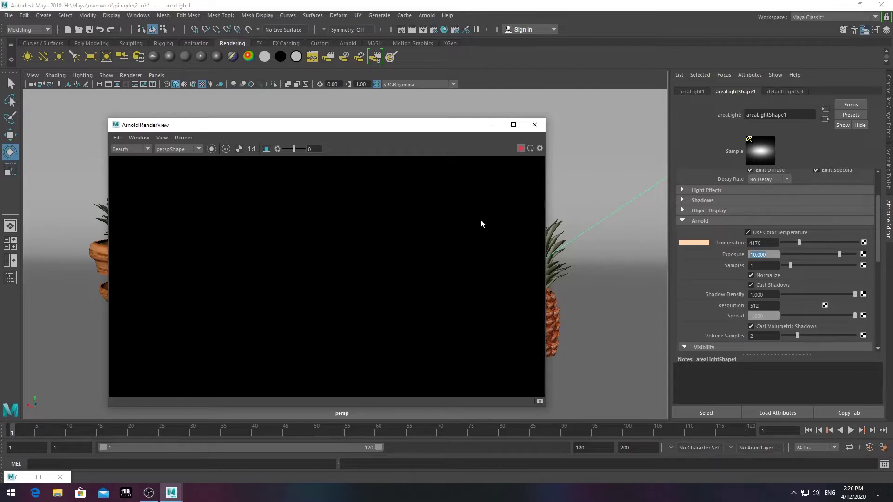
# Raise the area light's colour temperature to 5667
pyautogui.click(279, 283)
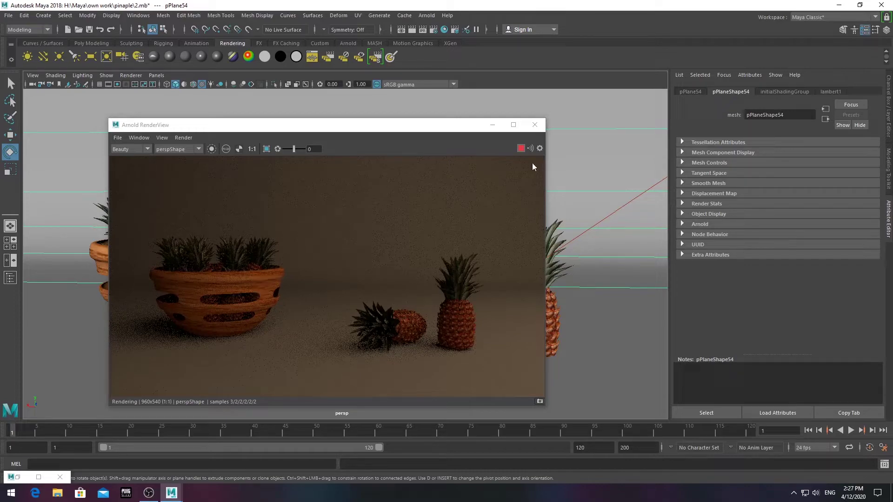
pyautogui.click(623, 205)
pyautogui.moveTo(790, 243); pyautogui.dragTo(803, 244)
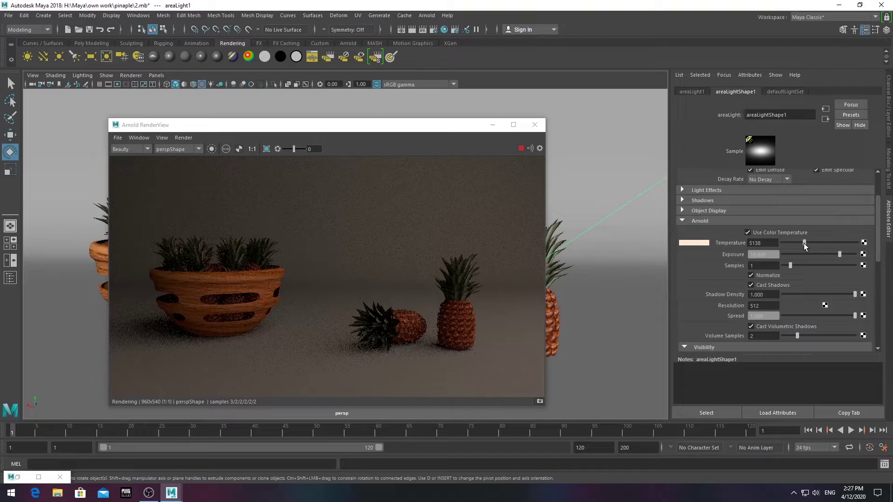
pyautogui.moveTo(803, 243); pyautogui.dragTo(806, 244)
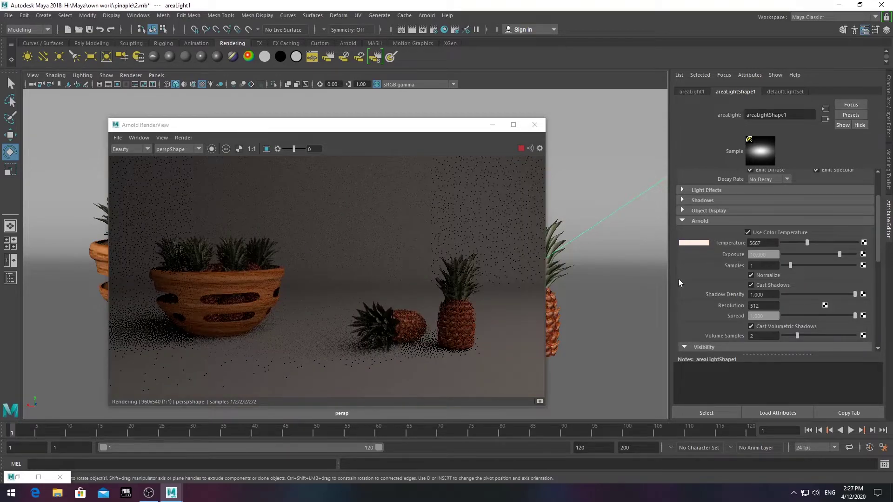
# Scale the standing and lying pineapples up uniformly and raise them slightly
pyautogui.click(493, 124)
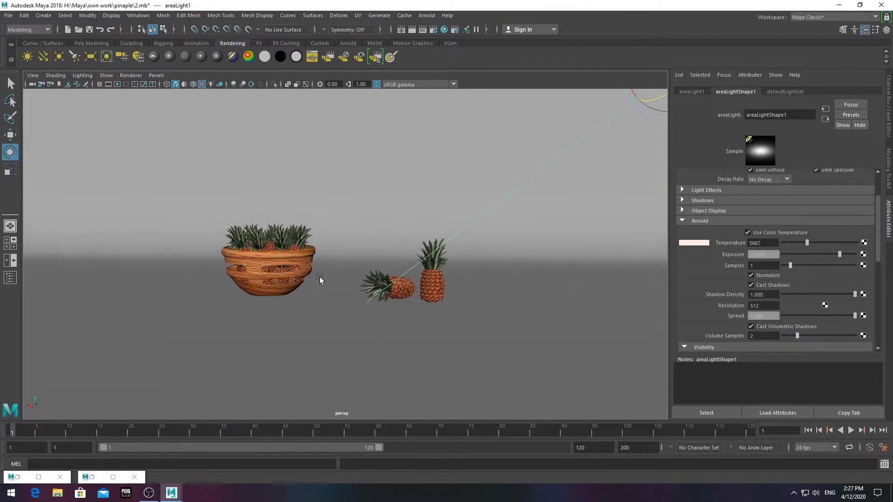
pyautogui.click(302, 272)
pyautogui.keyDown('alt'); pyautogui.moveTo(325, 279); pyautogui.dragTo(138, 264); pyautogui.keyUp('alt')
pyautogui.press('w')
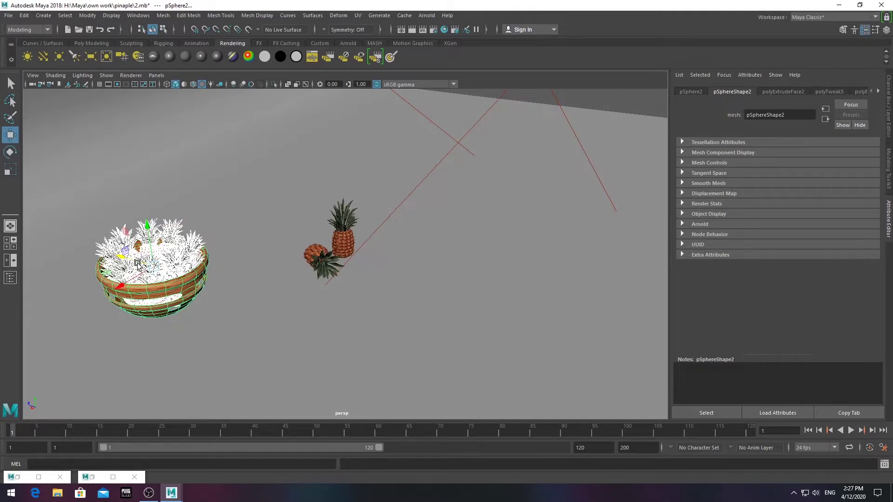
pyautogui.moveTo(137, 264)
pyautogui.keyDown('alt'); pyautogui.mouseDown()
pyautogui.moveTo(263, 248)
pyautogui.moveTo(398, 263)
pyautogui.mouseUp(); pyautogui.keyUp('alt')
pyautogui.click(399, 263)
pyautogui.scroll(5, 398, 263)
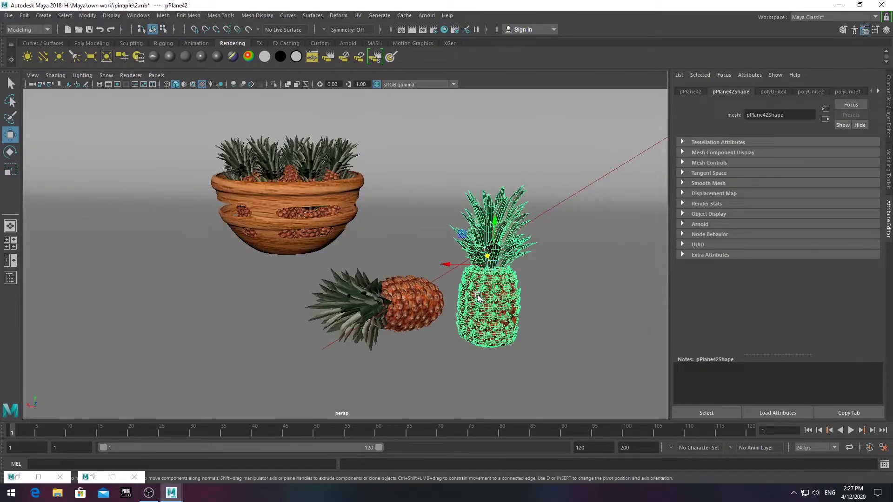
pyautogui.click(430, 301)
pyautogui.press('r')
pyautogui.moveTo(376, 309); pyautogui.dragTo(406, 307)
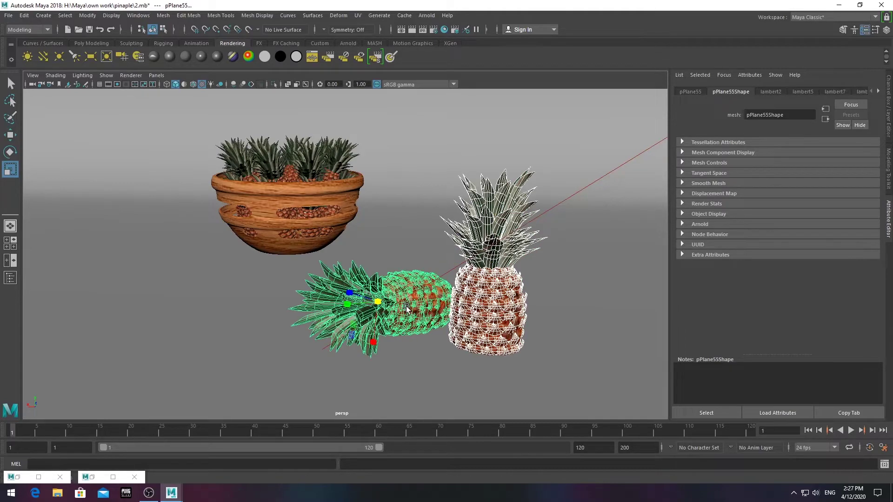
pyautogui.press('w')
pyautogui.moveTo(379, 260); pyautogui.dragTo(379, 250)
# Reselect each pineapple, then select the area light and reframe the pineapples
pyautogui.scroll(-10, 390, 343)
pyautogui.click(389, 342)
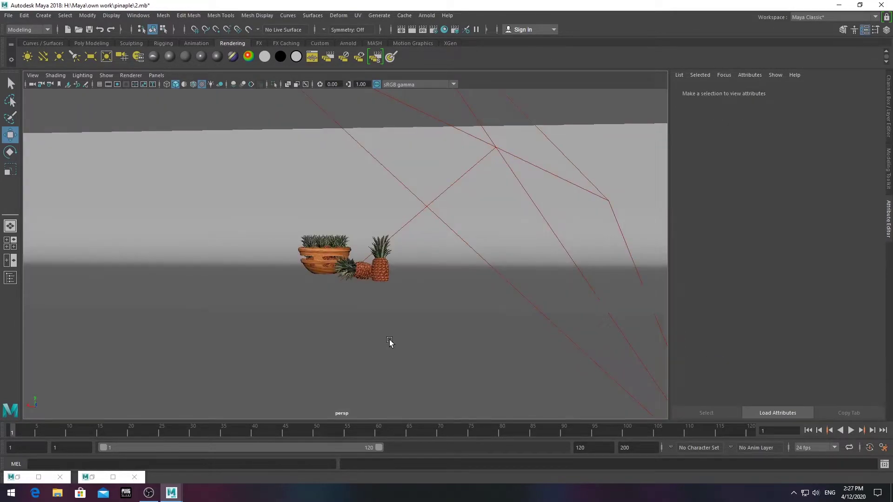
pyautogui.scroll(10, 390, 343)
pyautogui.click(366, 263)
pyautogui.click(482, 213)
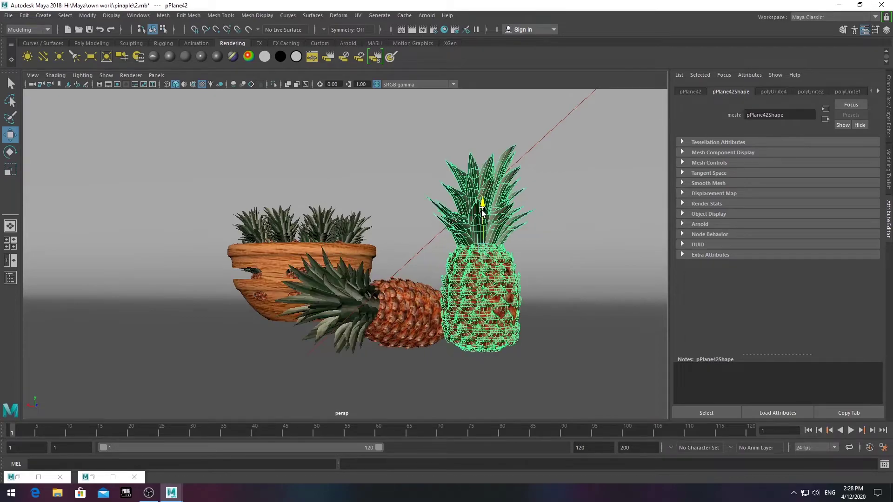
pyautogui.scroll(-10, 406, 218)
pyautogui.click(406, 219)
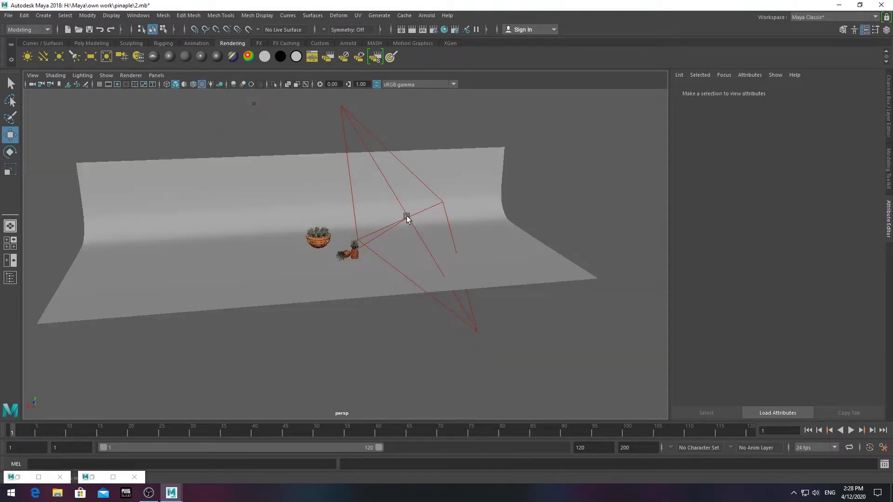
pyautogui.click(406, 218)
pyautogui.scroll(10, 364, 301)
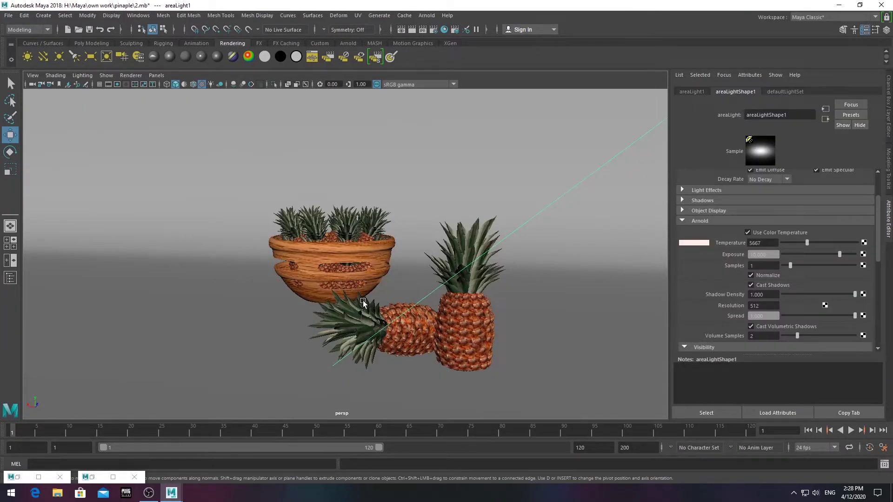
pyautogui.moveTo(362, 301)
pyautogui.keyDown('alt'); pyautogui.mouseDown()
pyautogui.moveTo(384, 298)
pyautogui.moveTo(80, 363)
pyautogui.mouseUp(); pyautogui.keyUp('alt')
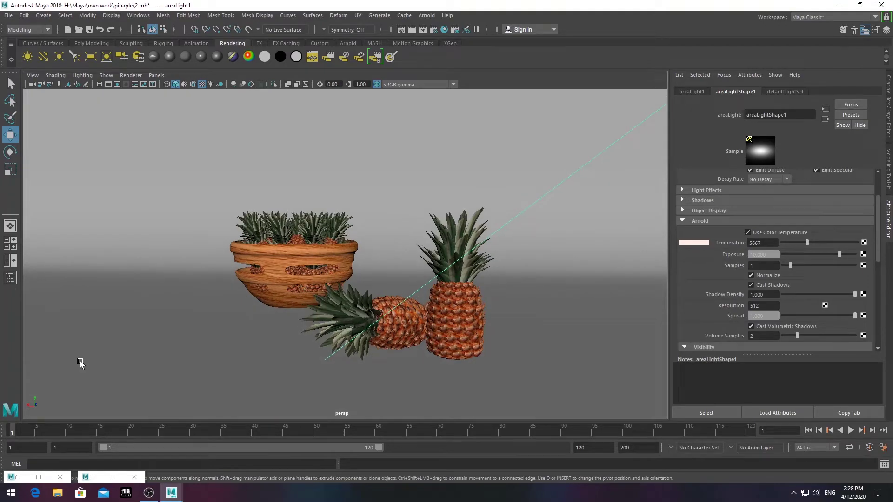
# Bring back the Arnold render preview, then hide its window
pyautogui.click(93, 477)
pyautogui.click(520, 149)
pyautogui.click(492, 125)
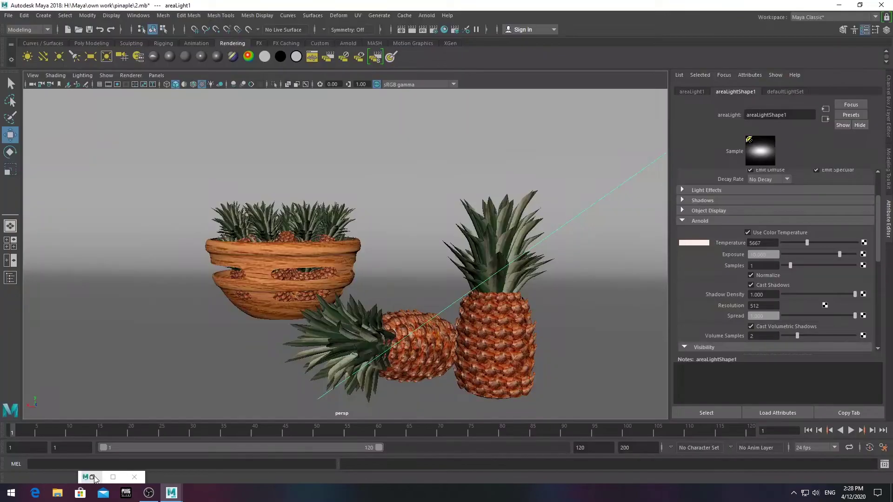
# Rotate areaLight2 to re-aim it at the pineapples
pyautogui.click(93, 477)
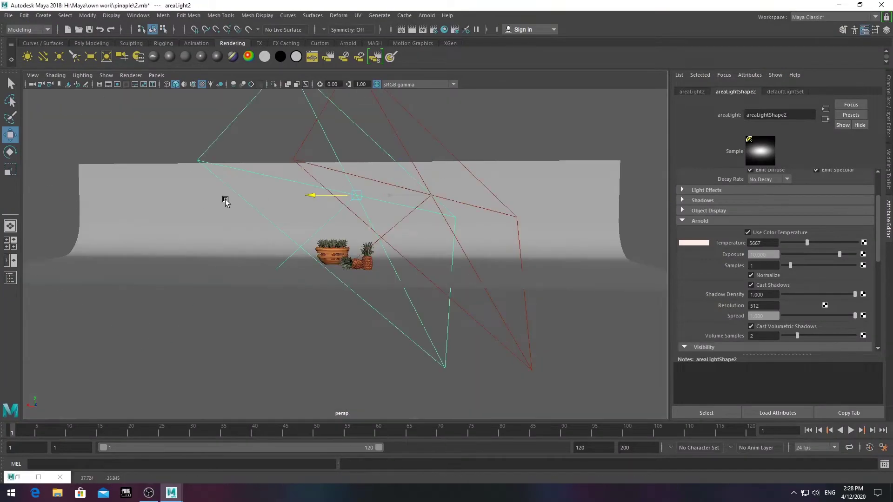
pyautogui.press('e')
pyautogui.moveTo(114, 187); pyautogui.dragTo(159, 201)
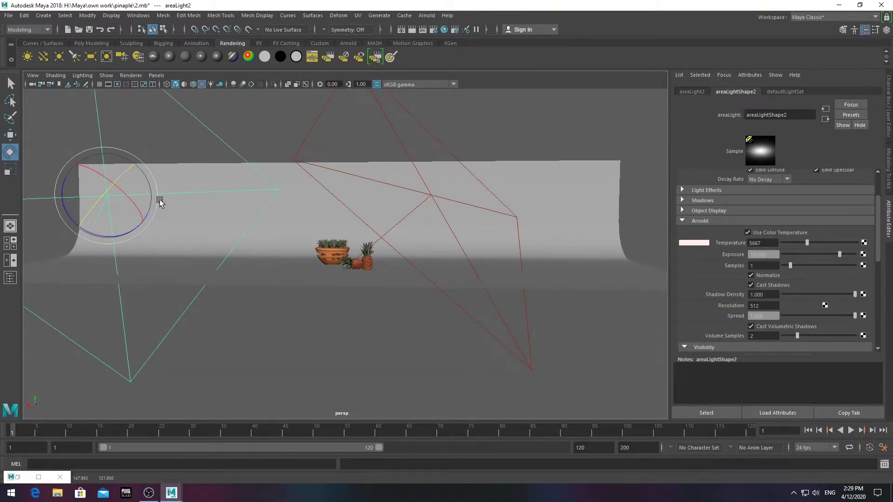
pyautogui.click(437, 205)
pyautogui.scroll(3, 774, 302)
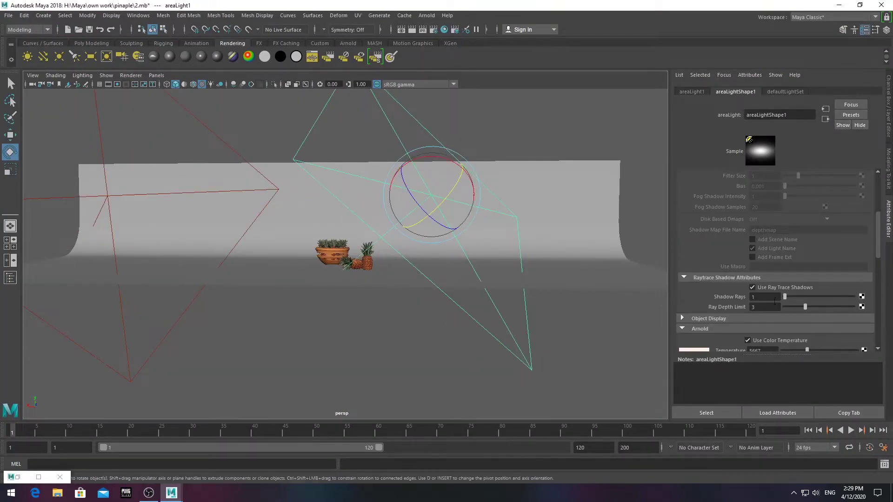
pyautogui.click(123, 196)
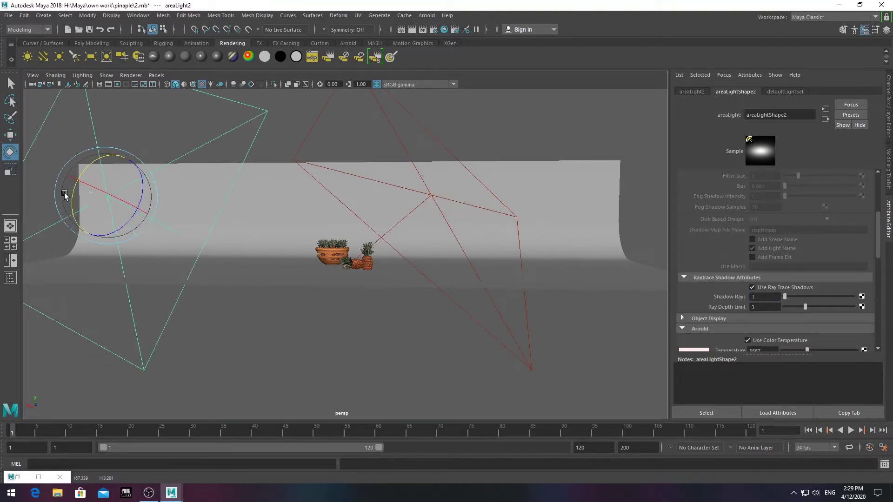
# Set areaLight2's Arnold exposure to 5 and colour temperature to 8572
pyautogui.moveTo(87, 183)
pyautogui.keyDown('alt'); pyautogui.mouseDown()
pyautogui.moveTo(280, 303)
pyautogui.moveTo(295, 279)
pyautogui.mouseUp(); pyautogui.keyUp('alt')
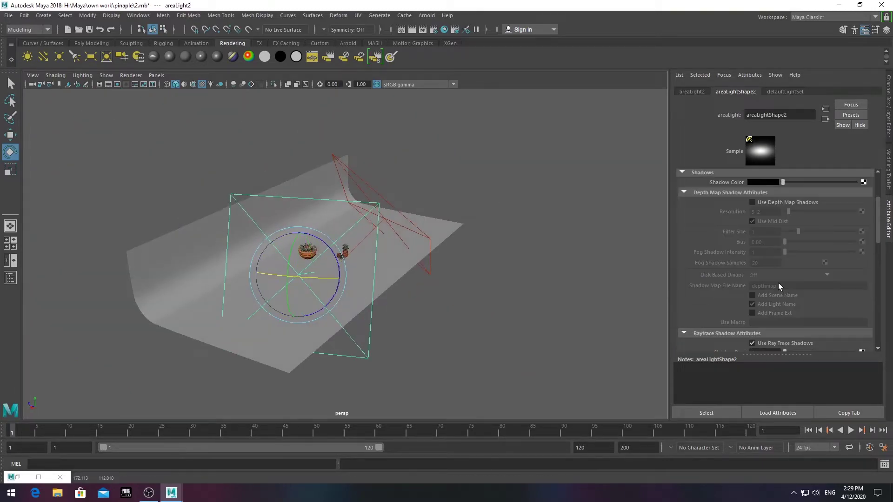
pyautogui.scroll(-2, 759, 318)
pyautogui.scroll(-2, 758, 318)
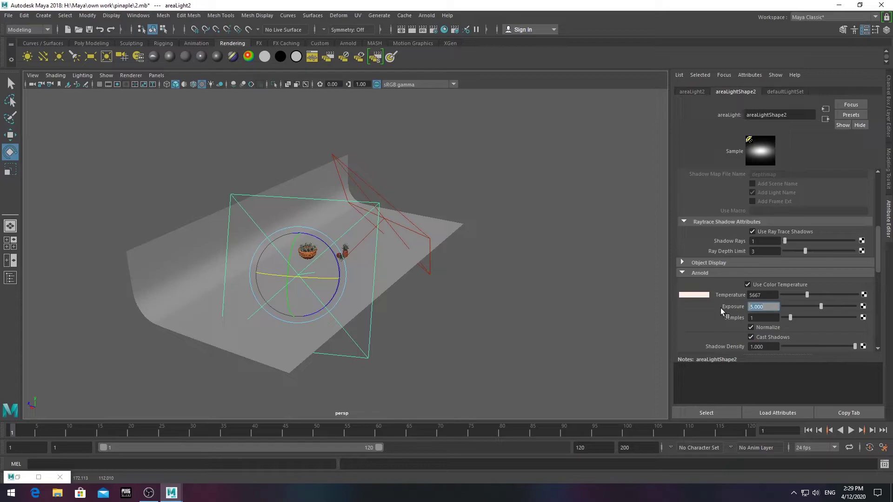
pyautogui.press('Return')
pyautogui.scroll(5, 403, 285)
pyautogui.scroll(-5, 265, 293)
pyautogui.scroll(2, 265, 293)
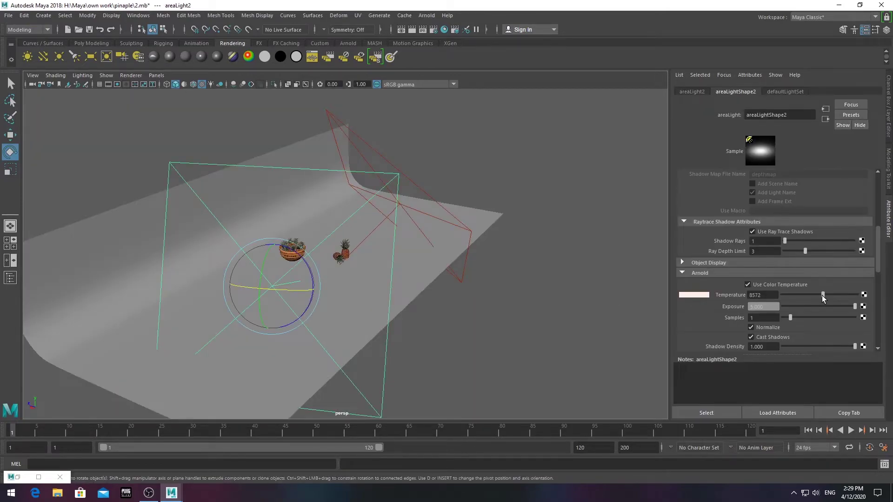
pyautogui.click(439, 295)
pyautogui.scroll(3, 438, 295)
pyautogui.keyDown('alt'); pyautogui.moveTo(438, 295); pyautogui.dragTo(389, 325); pyautogui.keyUp('alt')
pyautogui.scroll(4, 389, 326)
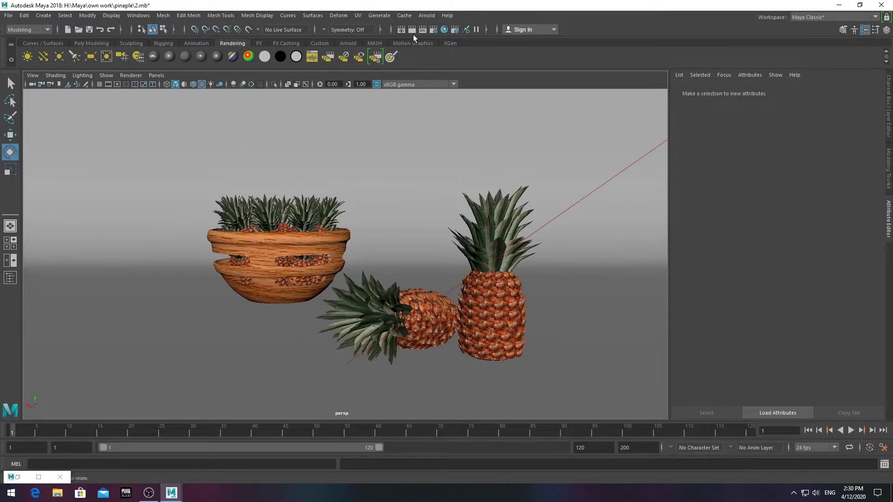
# Re-render the Arnold preview and put the standing pineapple into vertex mode
pyautogui.click(18, 479)
pyautogui.click(520, 149)
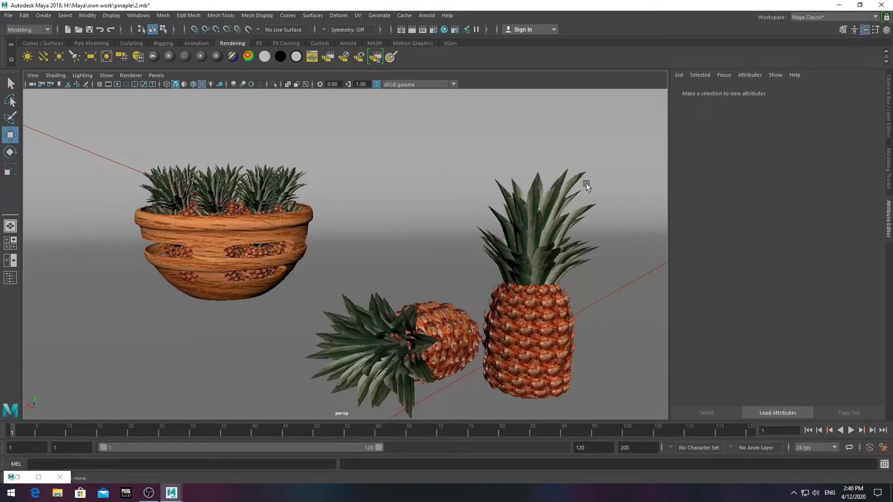
pyautogui.click(586, 183)
pyautogui.scroll(3, 436, 294)
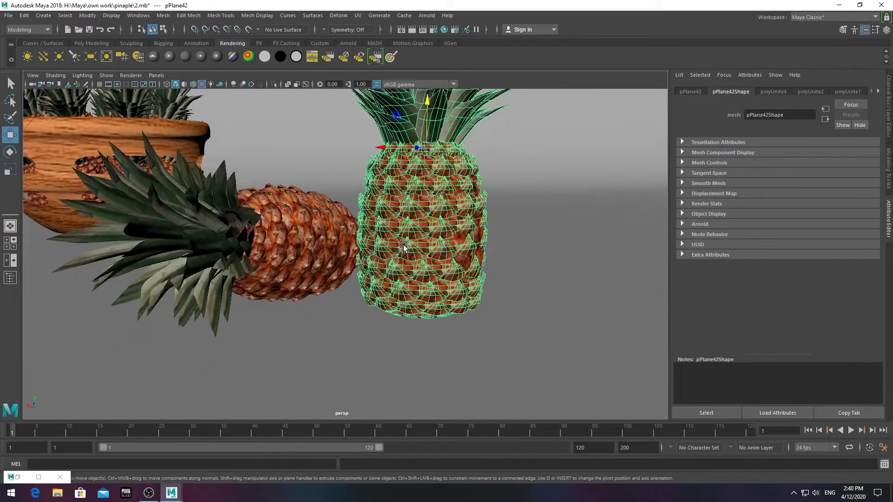
pyautogui.scroll(3, 403, 237)
pyautogui.rightClick(402, 237)
pyautogui.click(358, 225)
# Maximize the front wireframe view and try selecting the pineapple's bottom vertex bands
pyautogui.press('space')
pyautogui.scroll(-5, 347, 313)
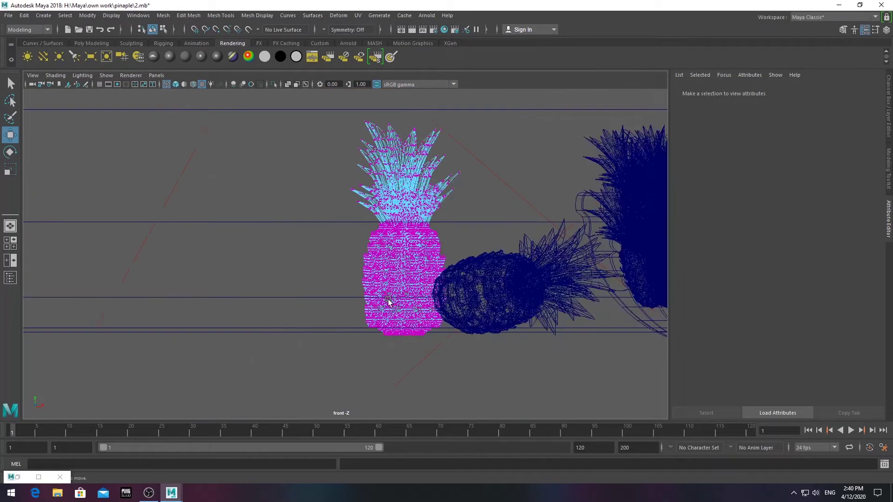
pyautogui.scroll(5, 315, 304)
pyautogui.moveTo(242, 284); pyautogui.dragTo(454, 367)
pyautogui.press('r')
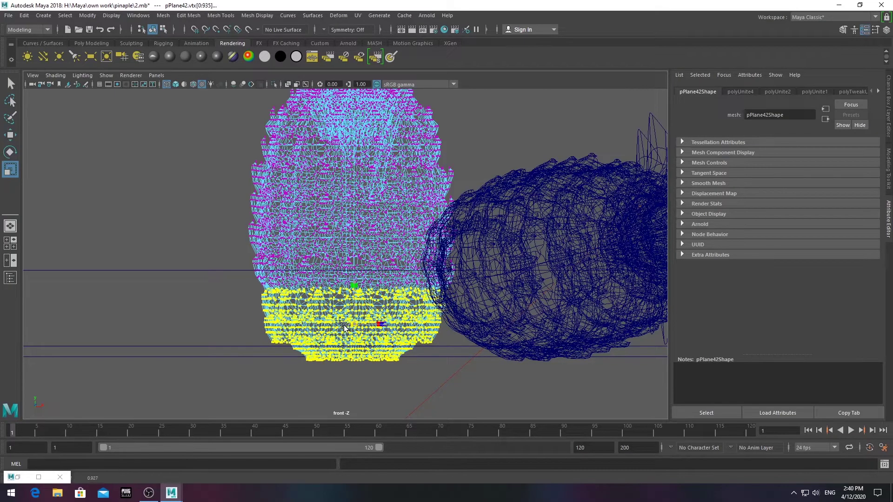
pyautogui.press('space')
pyautogui.press('space')
pyautogui.press('space')
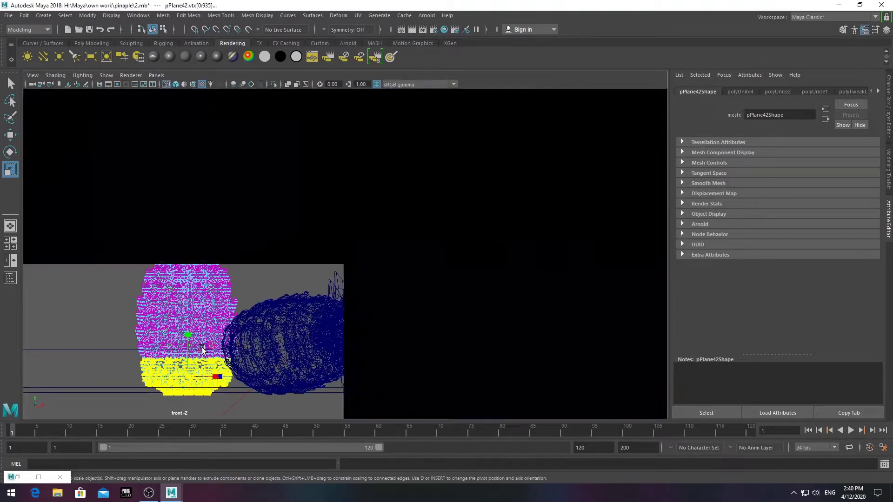
pyautogui.press('space')
pyautogui.scroll(2, 297, 321)
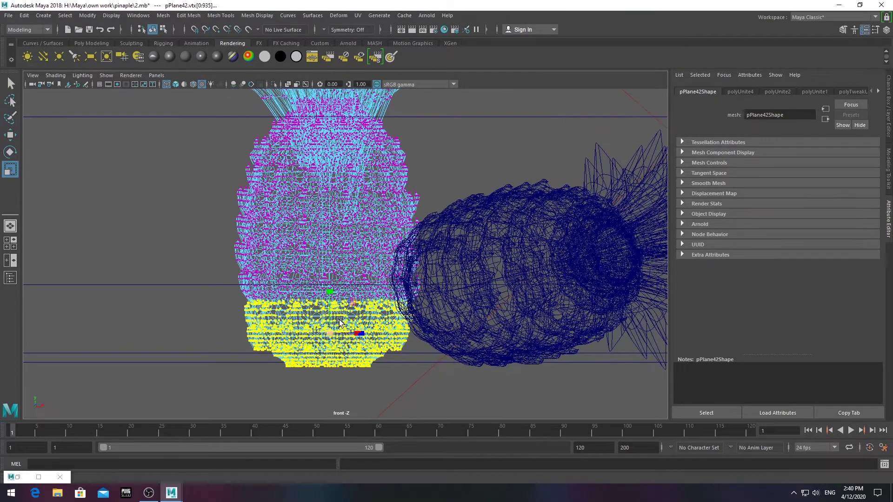
pyautogui.scroll(2, 254, 307)
pyautogui.moveTo(404, 350); pyautogui.dragTo(404, 349)
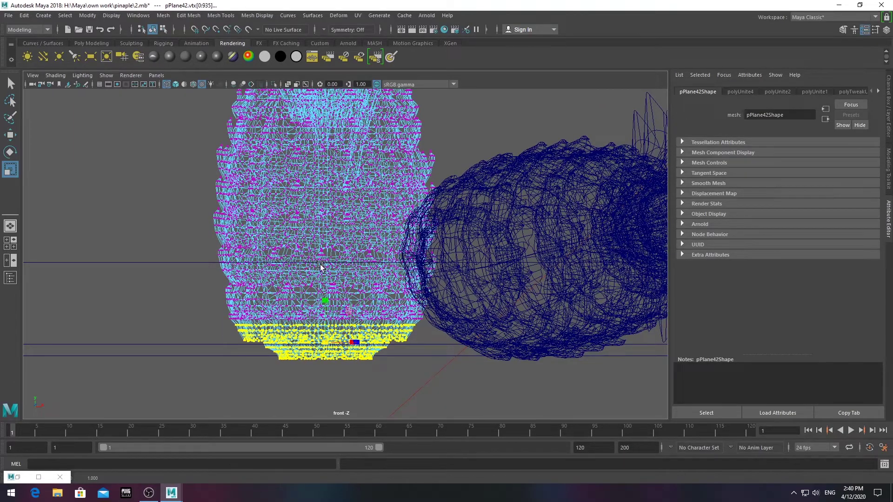
pyautogui.scroll(-5, 404, 349)
# Select the bottom vertex band and scale it narrower and flatter
pyautogui.moveTo(246, 98); pyautogui.dragTo(417, 302)
pyautogui.press('w')
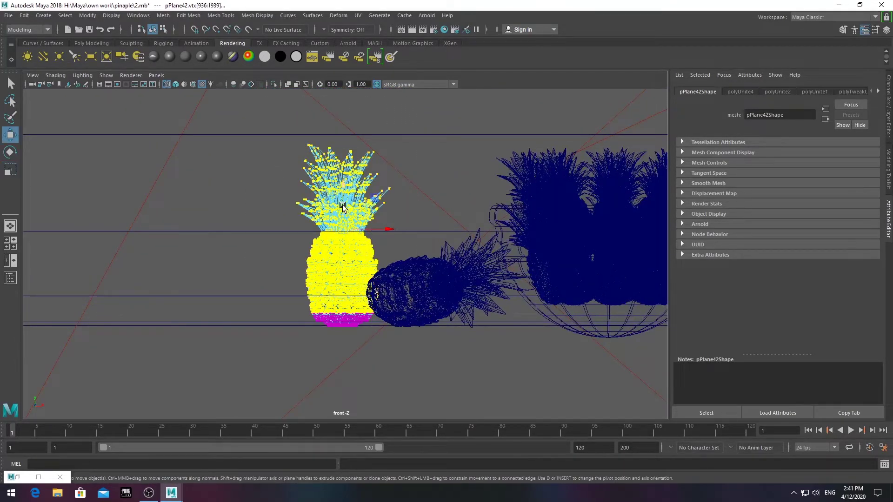
pyautogui.press('f')
pyautogui.moveTo(199, 308); pyautogui.dragTo(489, 355)
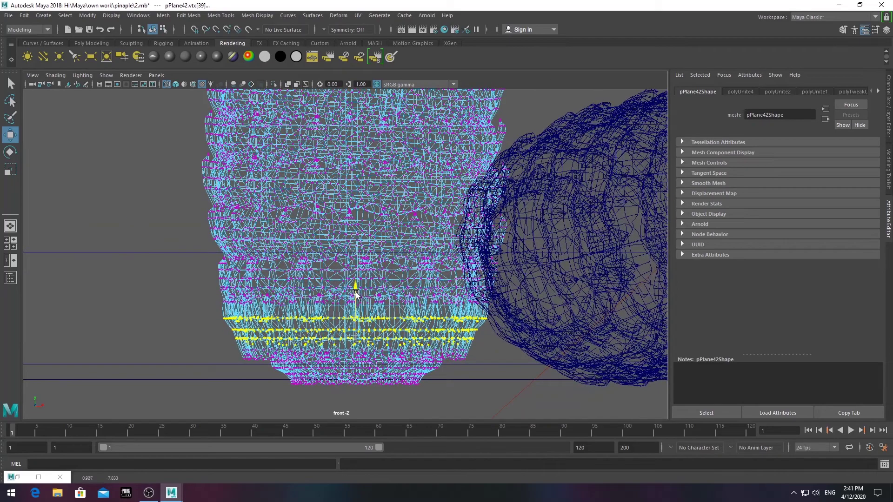
pyautogui.press('r')
pyautogui.moveTo(367, 355); pyautogui.dragTo(434, 385)
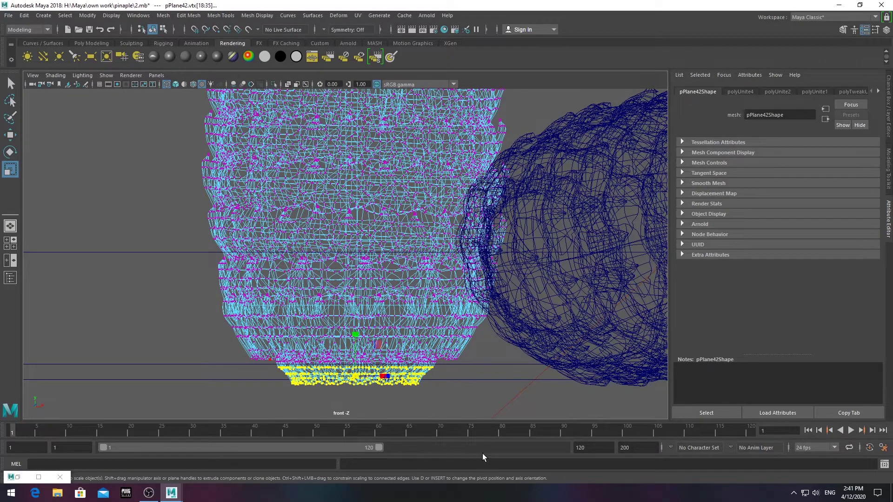
# Return to object selection in the shaded perspective view
pyautogui.moveTo(379, 373); pyautogui.dragTo(404, 270, button='right')
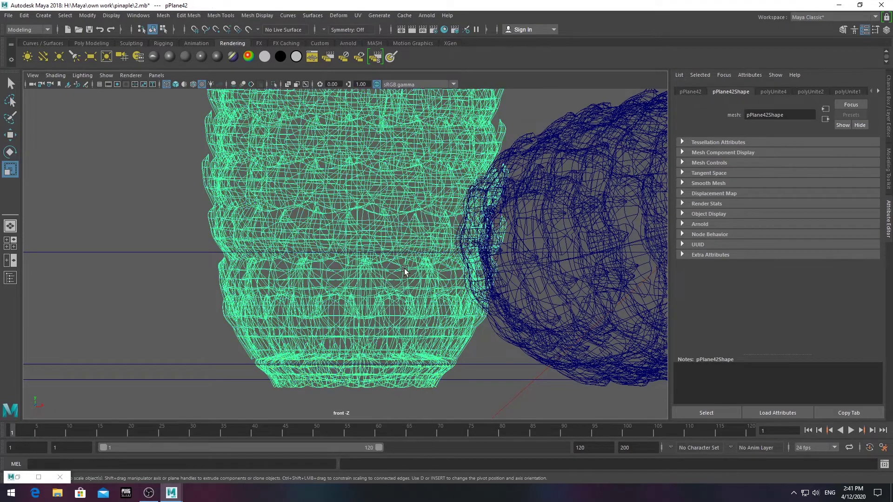
pyautogui.press('e')
pyautogui.scroll(-5, 338, 305)
pyautogui.press('w')
pyautogui.press('space')
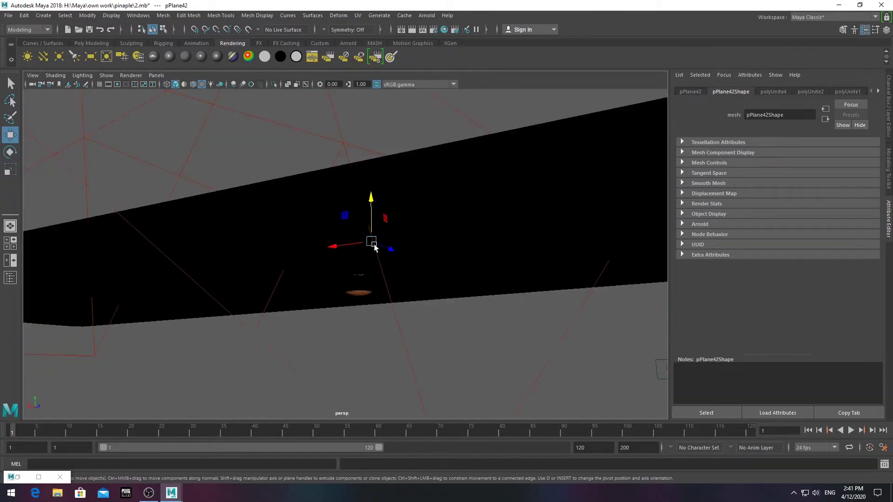